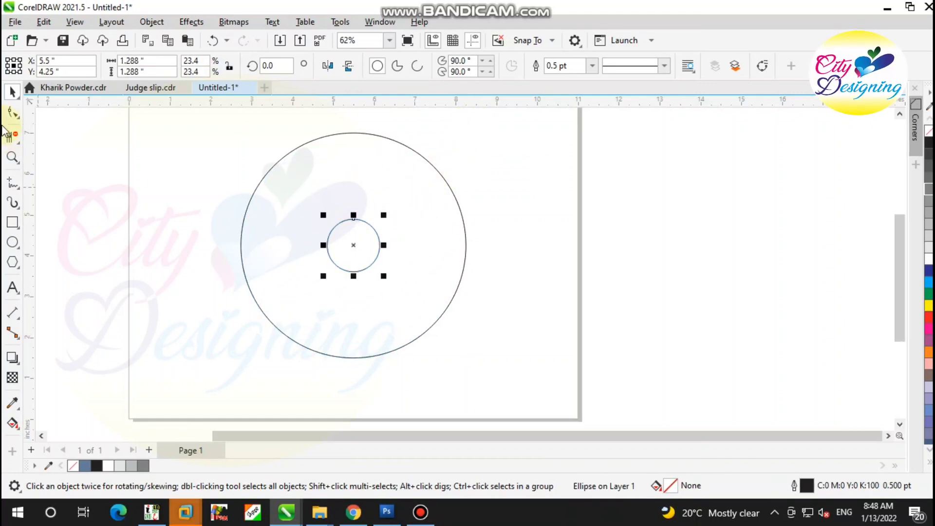
Make a reduced copy of the large circle, about 3.44 in across, enclosing the small center circle and offset toward the upper left
left_click(414, 267)
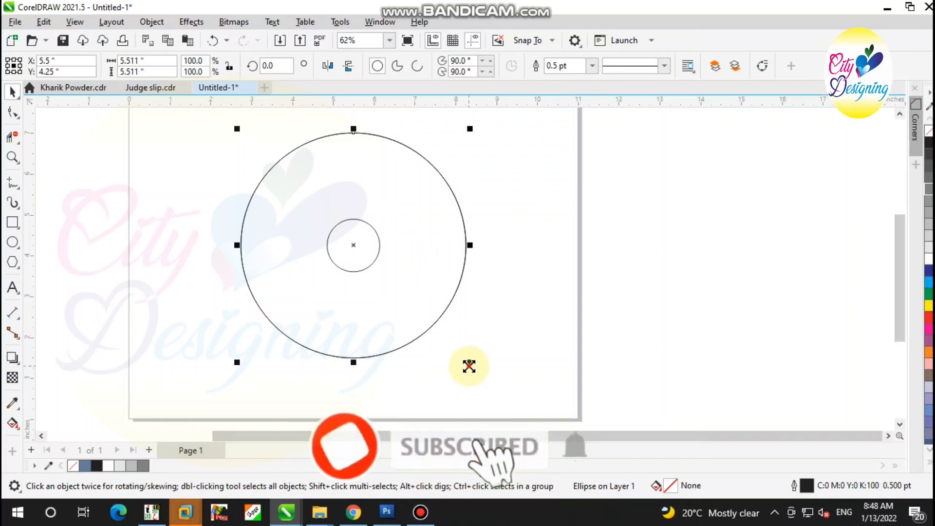
left_click_drag(471, 363, 419, 296)
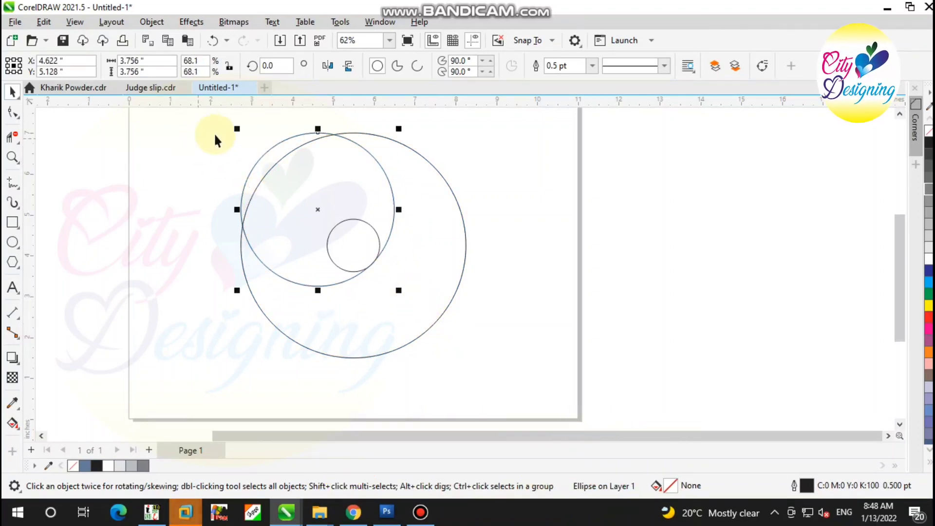
left_click_drag(236, 131, 251, 183)
Shift the copied circle slightly up and left and shrink it to about 3.41 in, touching both the outer and center circles
scroll(247, 127, "up", 5)
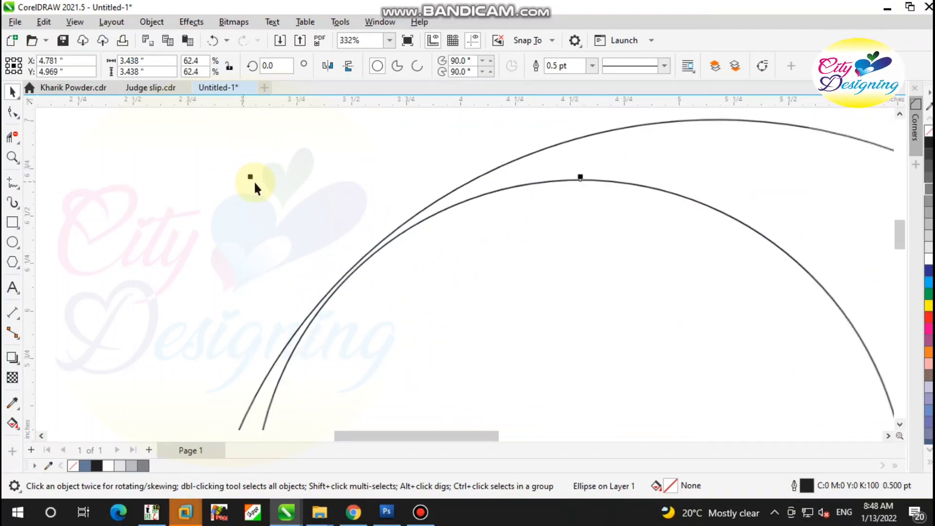
scroll(497, 417, "down", 5)
scroll(495, 315, "up", 2)
scroll(497, 361, "up", 4)
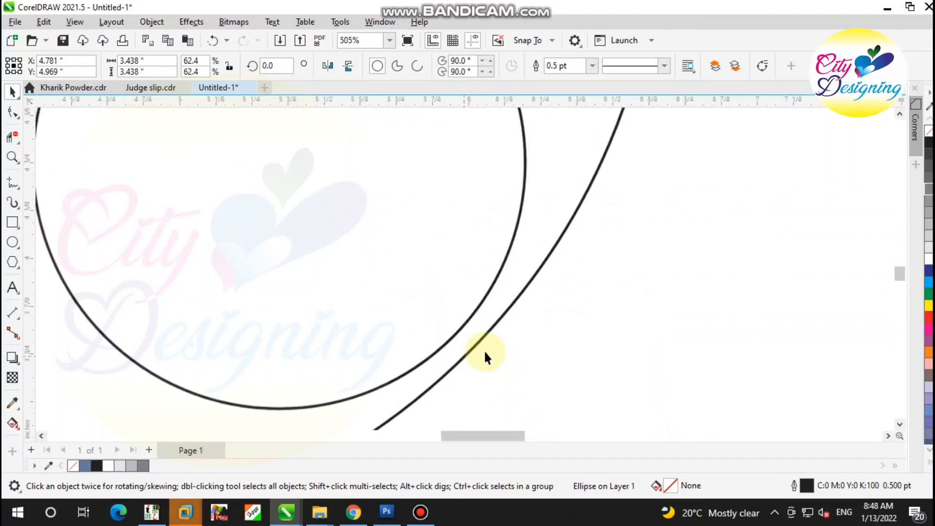
left_click_drag(477, 345, 458, 317)
scroll(471, 333, "up", 1)
scroll(505, 356, "down", 7)
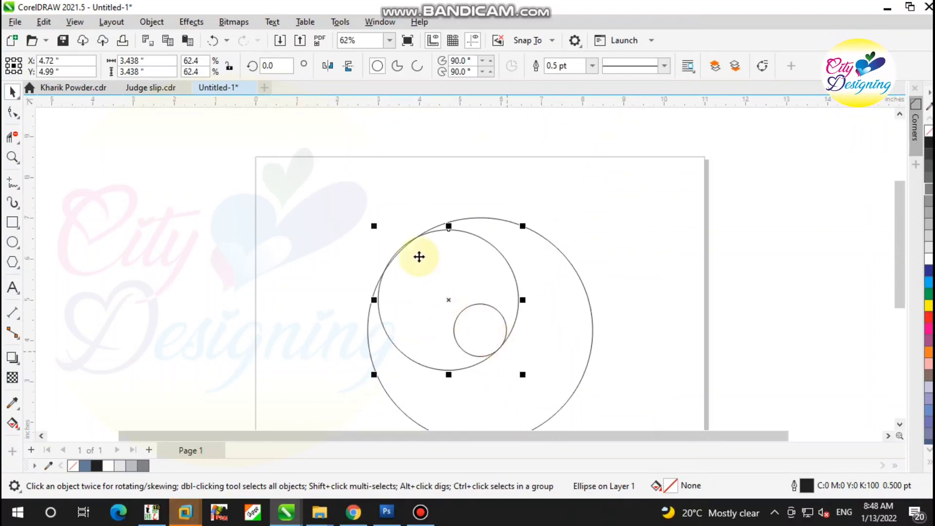
scroll(419, 257, "up", 4)
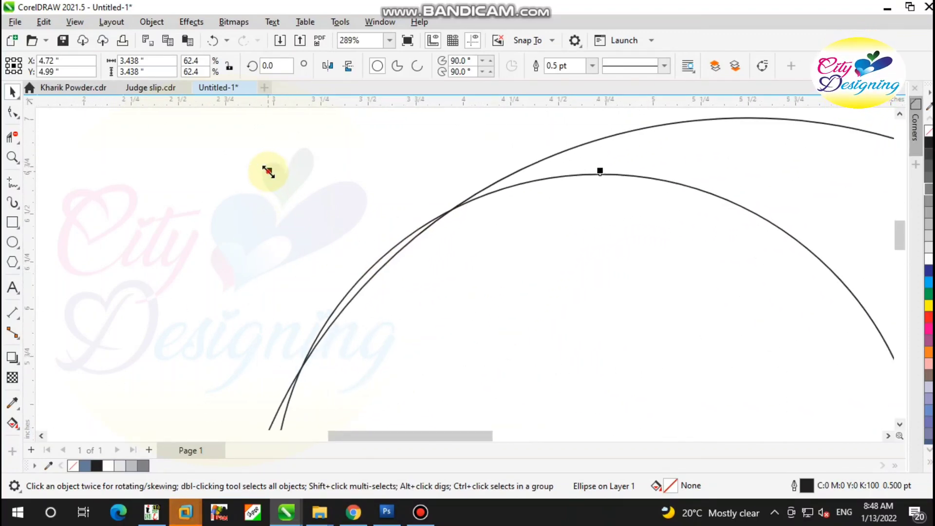
left_click_drag(268, 171, 272, 173)
scroll(273, 209, "down", 4)
scroll(404, 333, "up", 2)
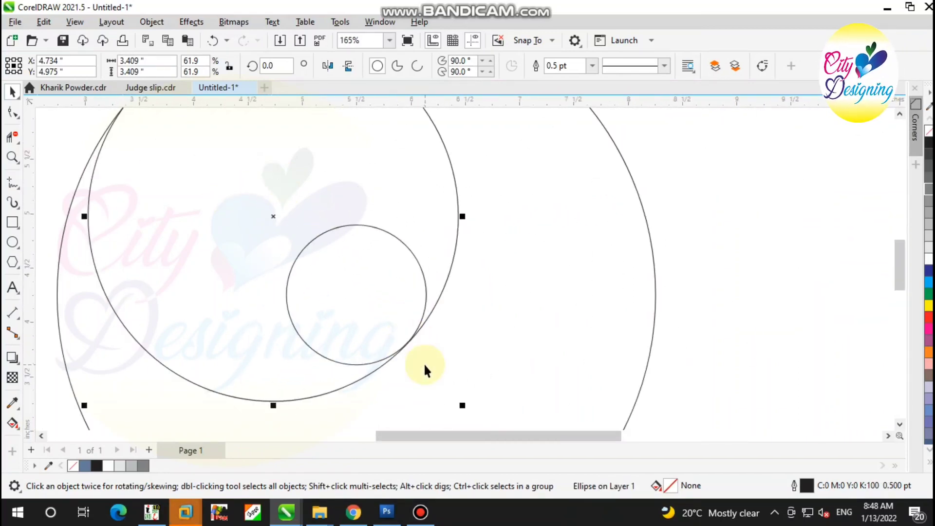
Try to shrink the copied circle to about 3.40 in for a closer fit against the small center circle
scroll(424, 368, "up", 6)
scroll(452, 285, "down", 3)
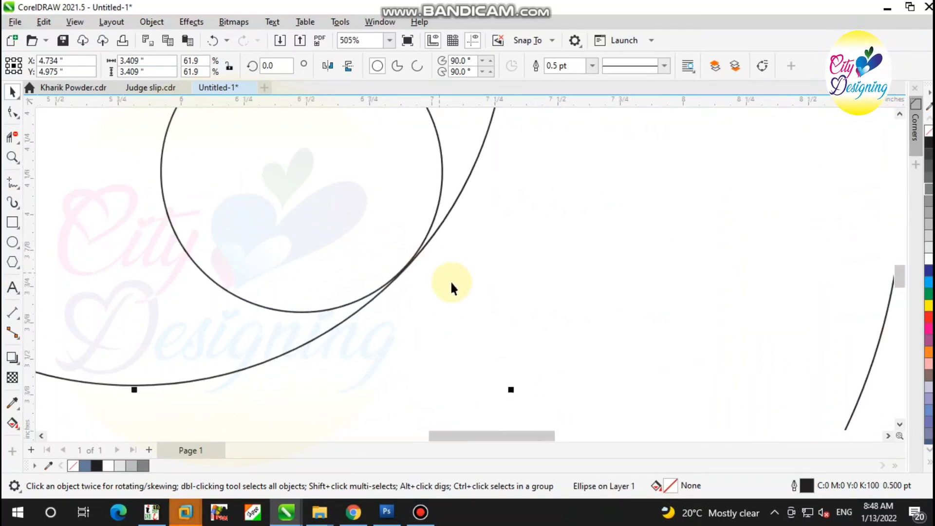
scroll(492, 345, "down", 3)
scroll(480, 338, "up", 3)
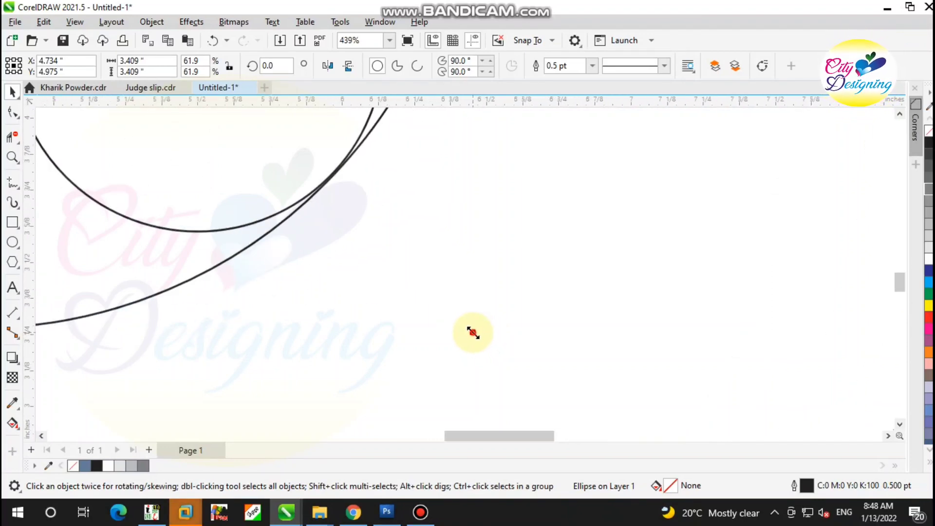
scroll(380, 336, "down", 3)
scroll(392, 335, "up", 1)
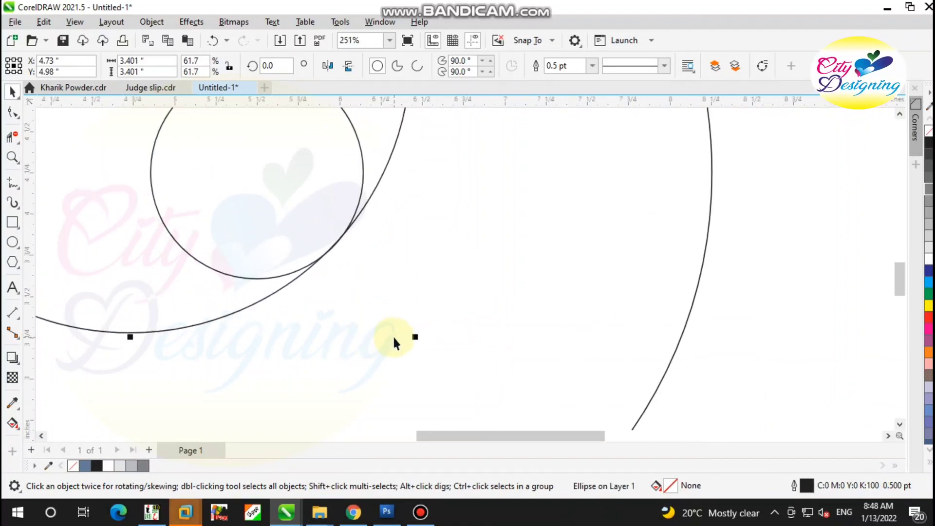
scroll(349, 329, "down", 5)
scroll(312, 256, "up", 1)
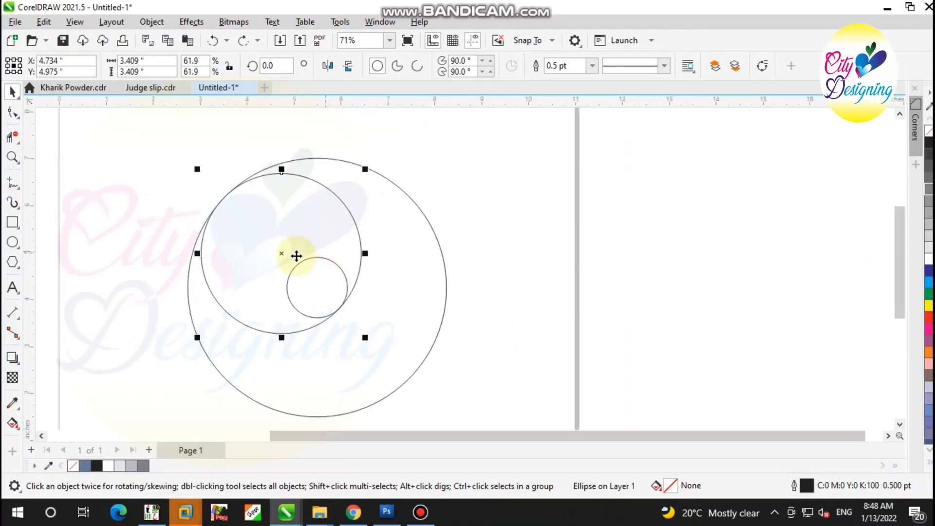
Align the mid-size circle to the outer circle's top center and place a duplicate aligned to the outer circle's bottom
left_click(394, 248, "shift")
key("t")
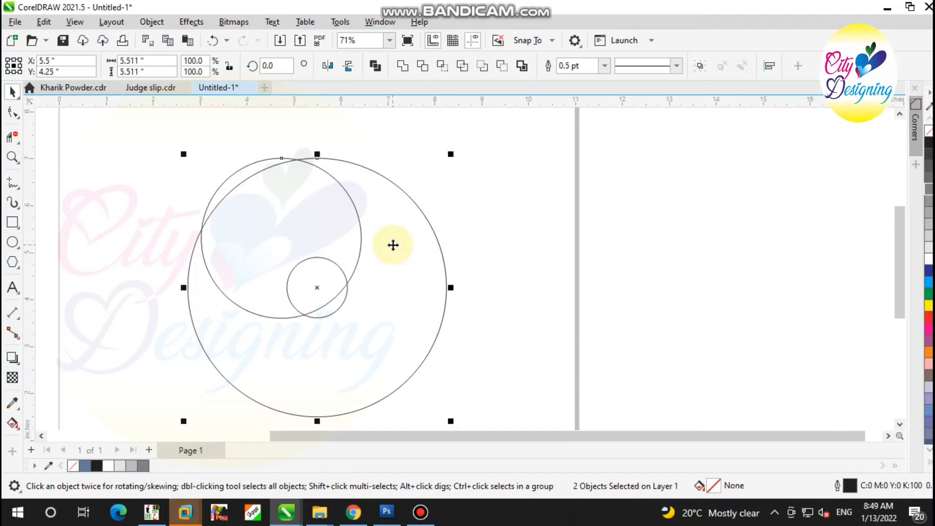
left_click(355, 229)
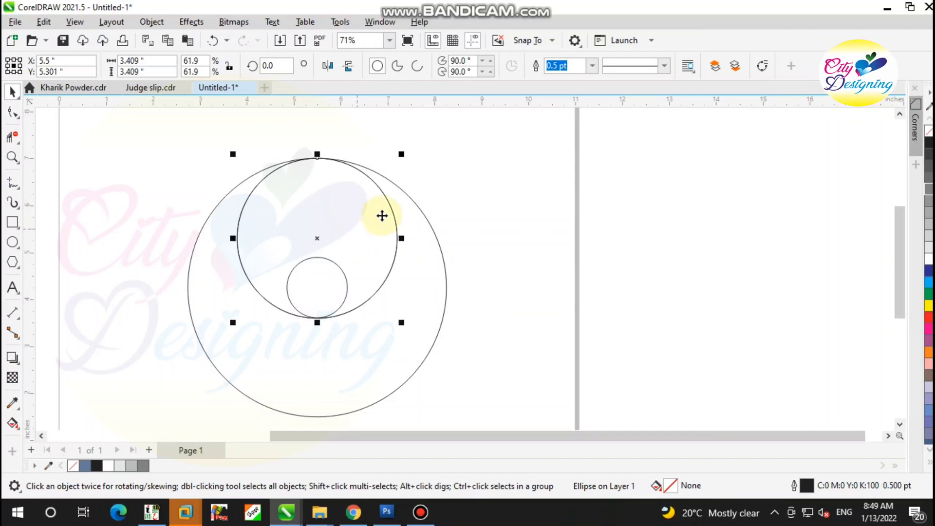
left_click(369, 375, "shift")
key("b")
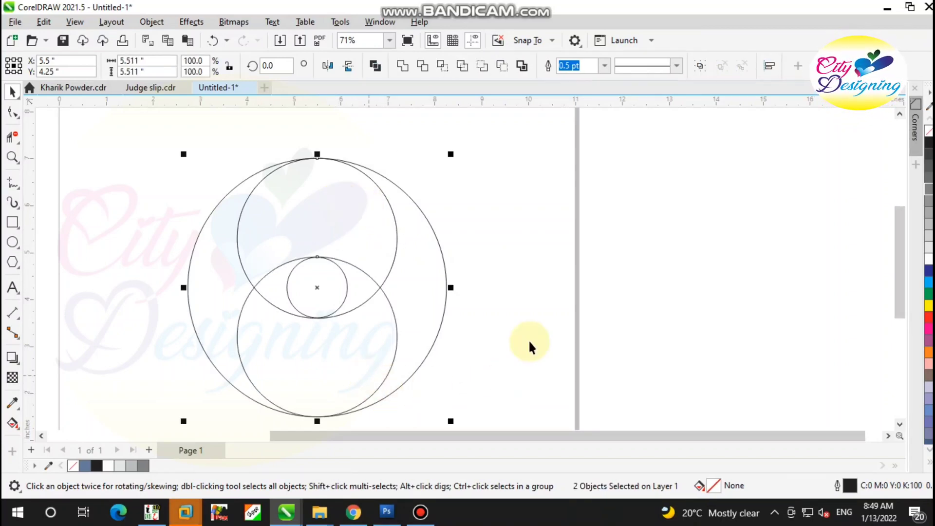
left_click(533, 340)
Create a copy of the upper and lower mid-size circles rotated to 270 degrees about the shared center
left_click(370, 349)
left_click(345, 225, "shift")
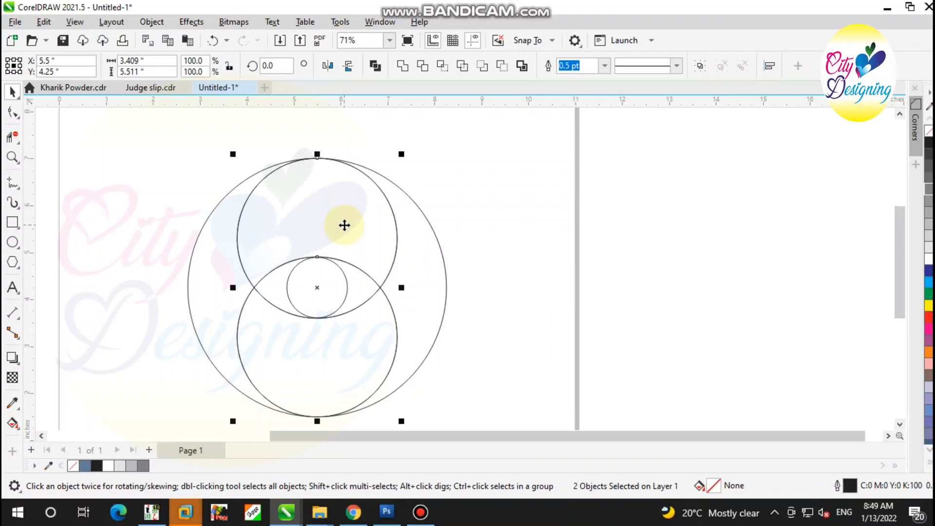
left_click(344, 224)
left_click_drag(400, 154, 486, 369)
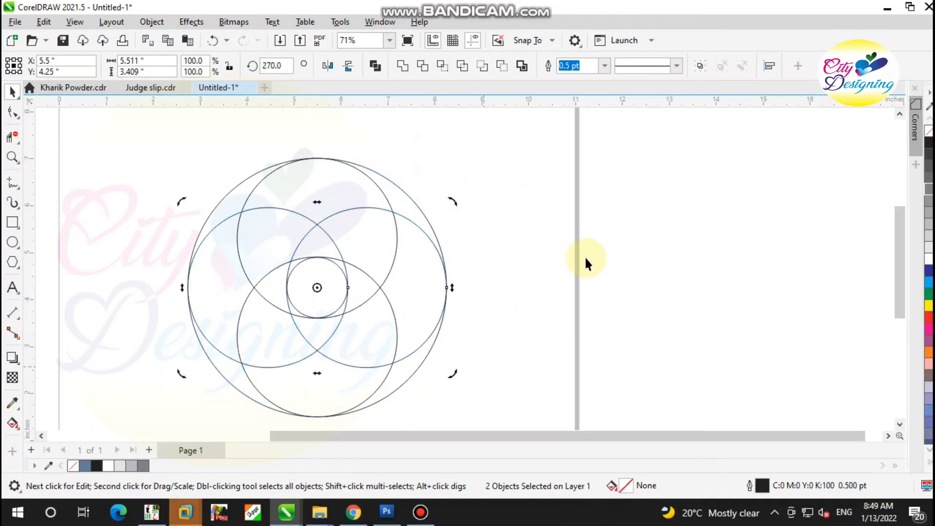
left_click(583, 252)
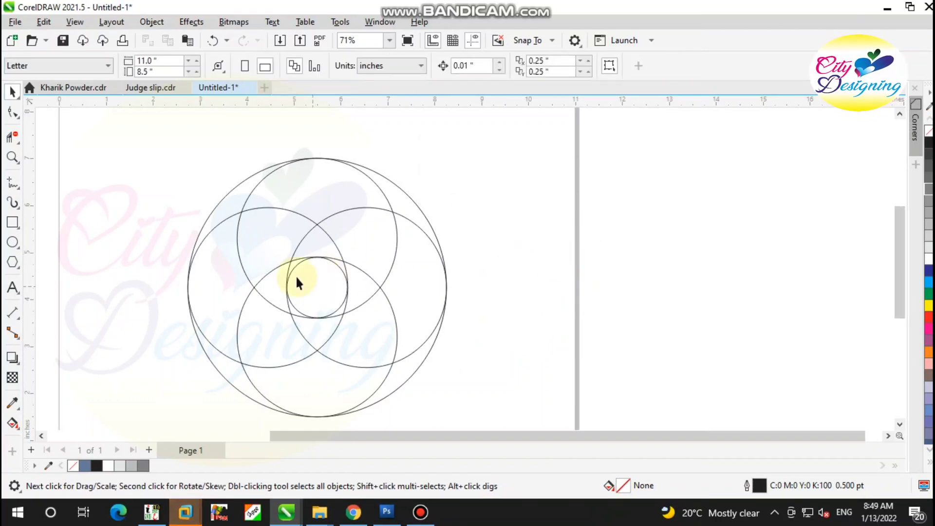
With Virtual Segment Delete, remove the top circle's outer left arc, the right circle's arc inside it, and the bottom circle's arc right of center
scroll(320, 273, "down", 1)
scroll(317, 272, "up", 4)
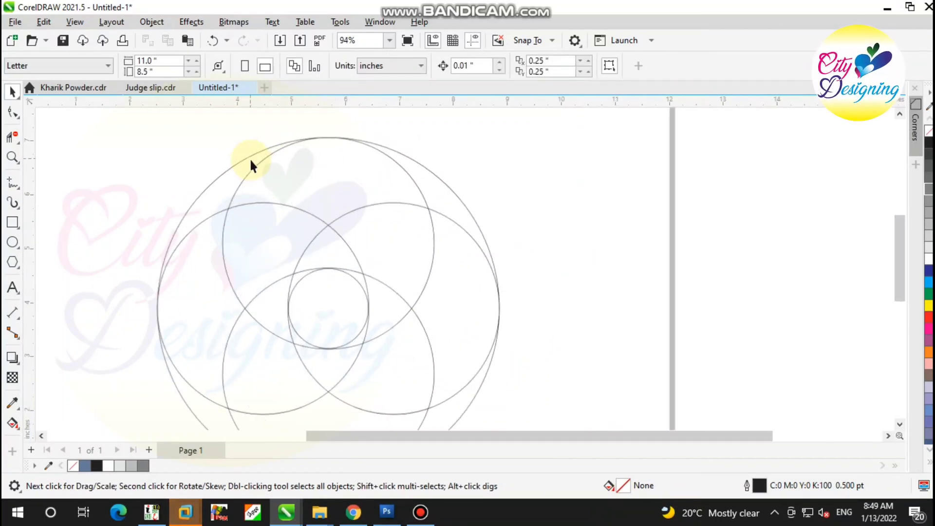
scroll(250, 165, "up", 1)
left_click(13, 137)
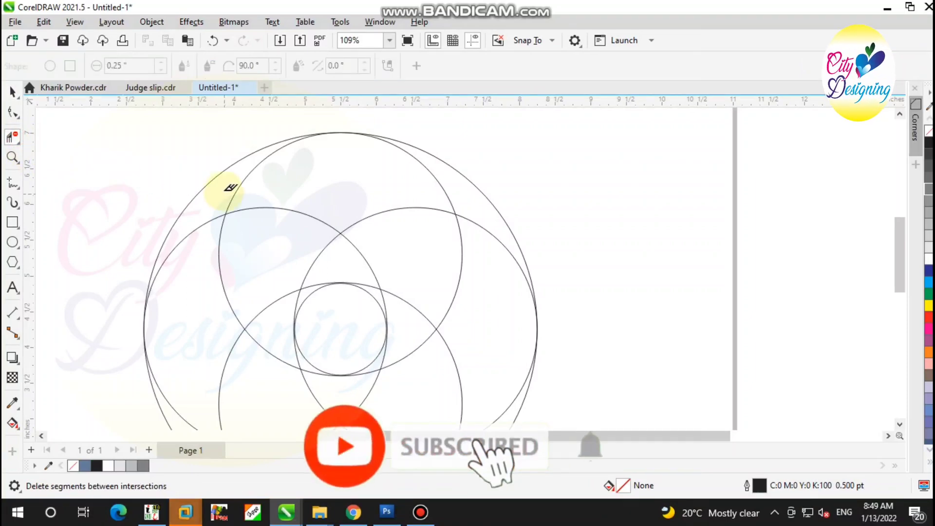
left_click(246, 184)
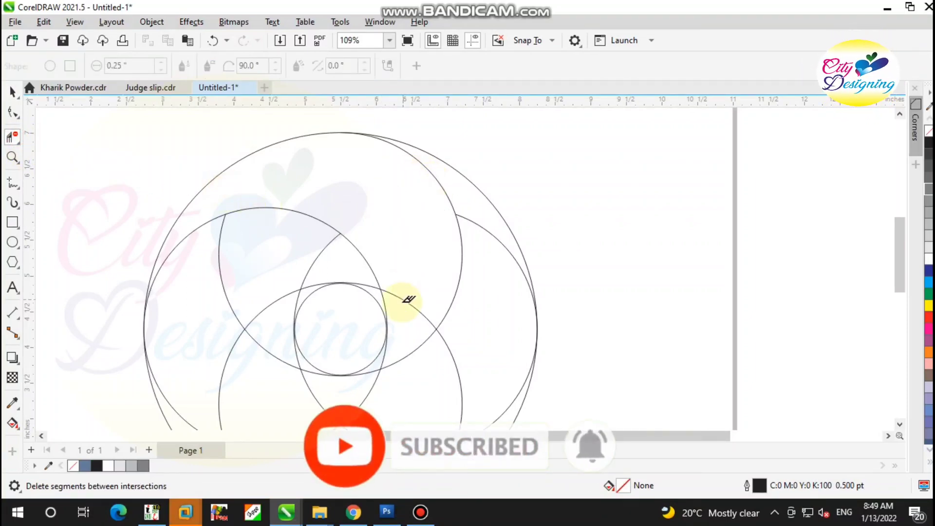
left_click(408, 311)
Try removing the left circle's arc beside the small center circle and the right circle's upper outer arc
scroll(380, 366, "up", 2)
scroll(385, 367, "up", 2)
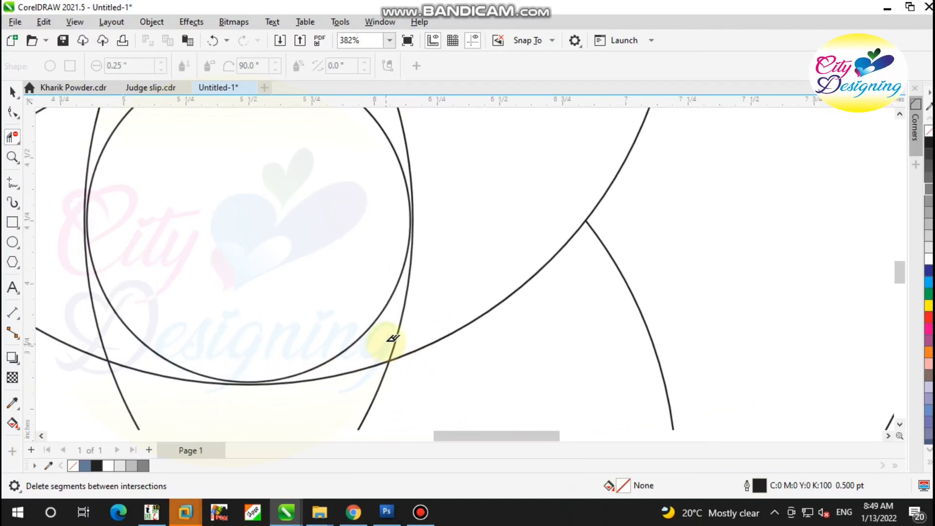
left_click(412, 333)
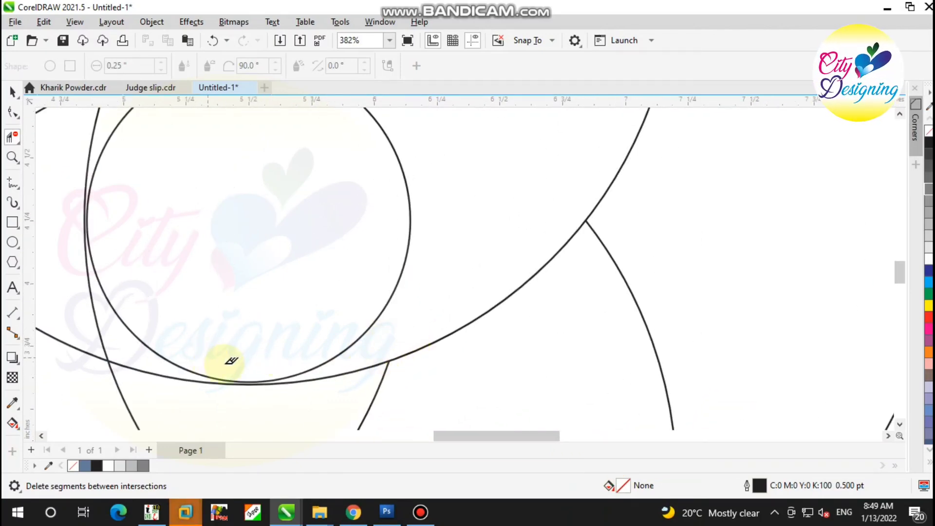
scroll(305, 335, "down", 4)
left_click(391, 261)
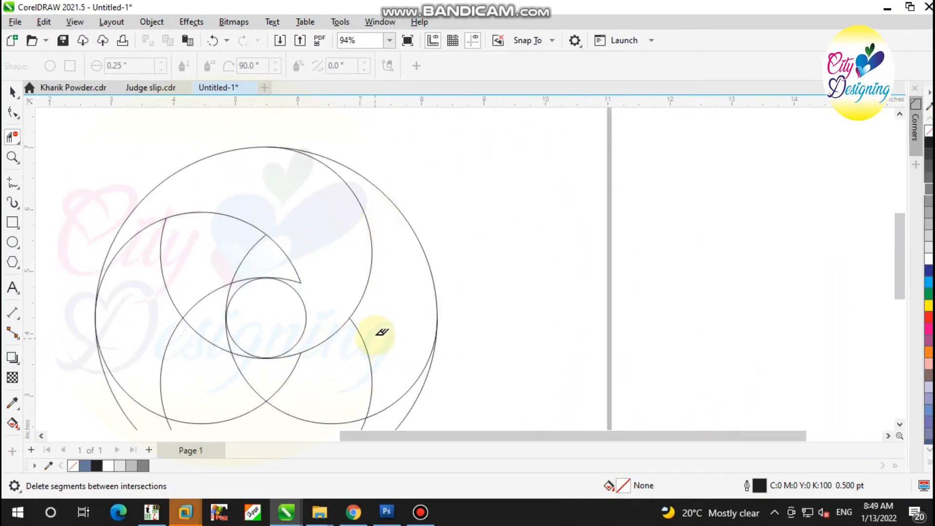
Try removing the overlapping arcs below and right of the center circle, and undo these deletions
left_click_drag(375, 338, 330, 380)
key("ctrl+z")
left_click_drag(384, 353, 360, 368)
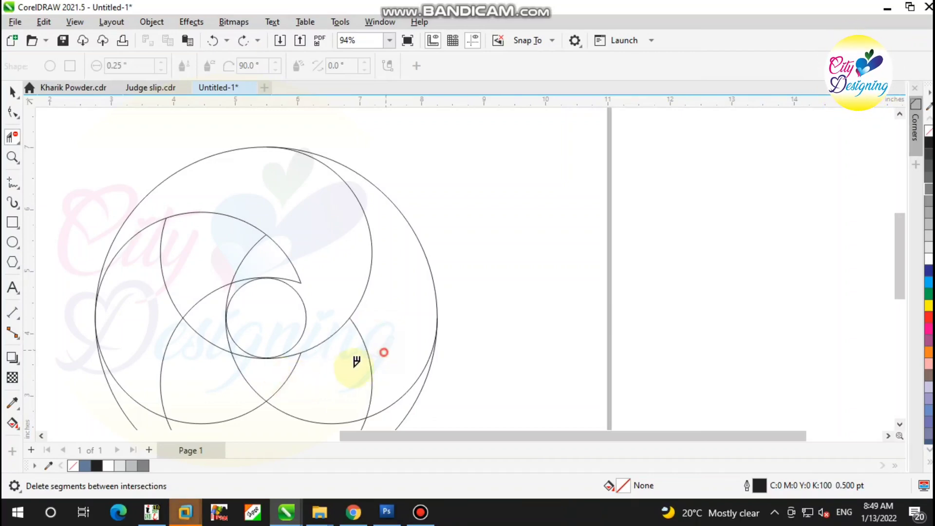
scroll(234, 343, "up", 4)
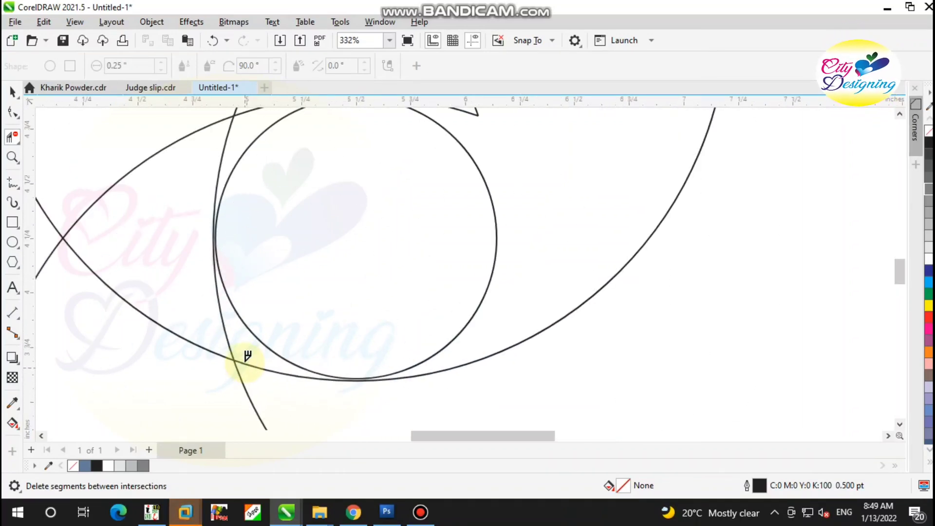
scroll(261, 369, "down", 7)
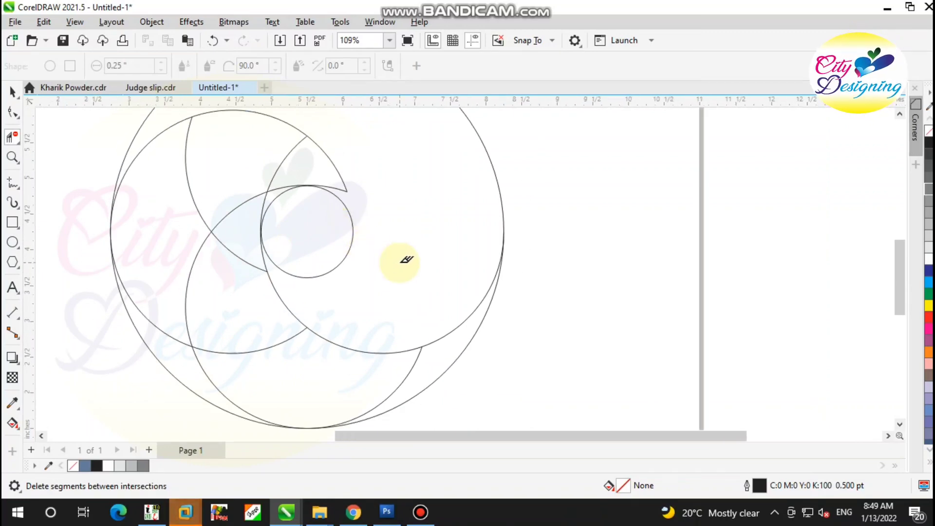
scroll(393, 329, "down", 1)
key("ctrl+z")
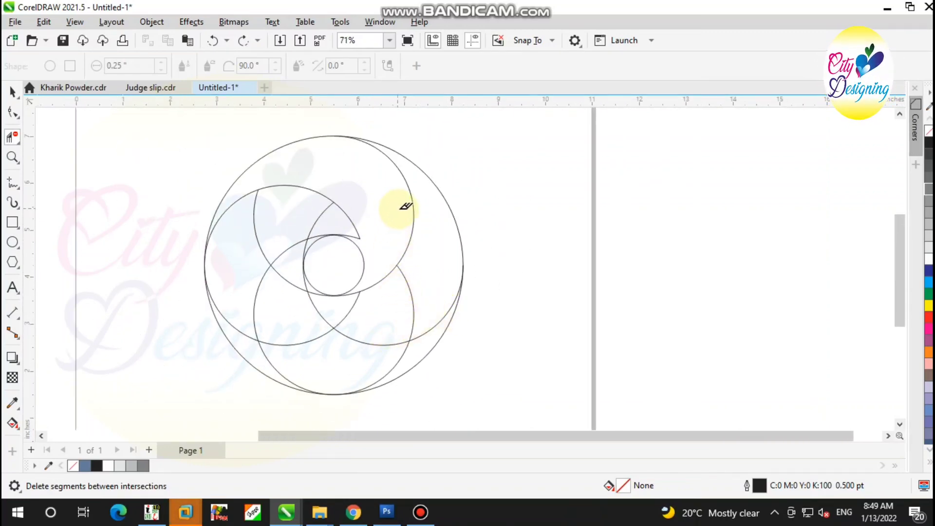
Try removing the bottom circle's right arc and the left circle's short lower arc, and undo the recent segment deletions
scroll(413, 302, "up", 1)
left_click(412, 303)
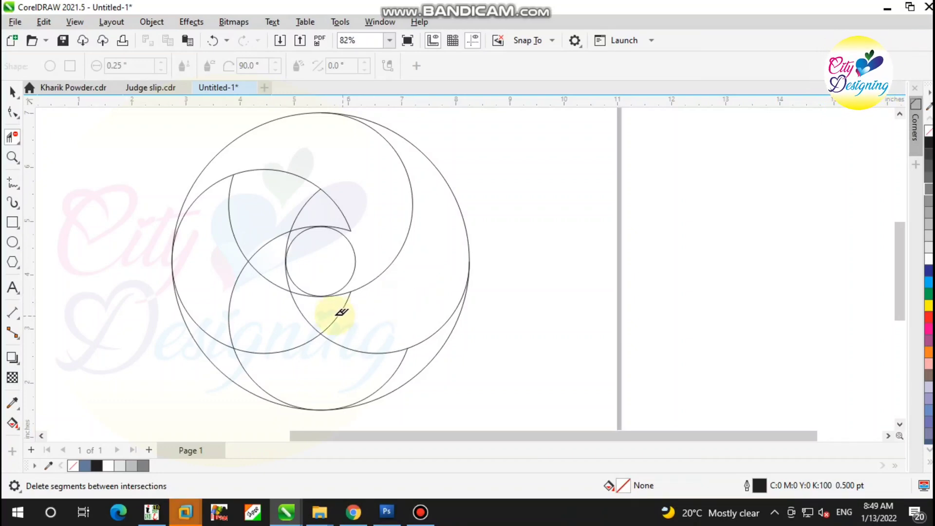
scroll(294, 288, "up", 2)
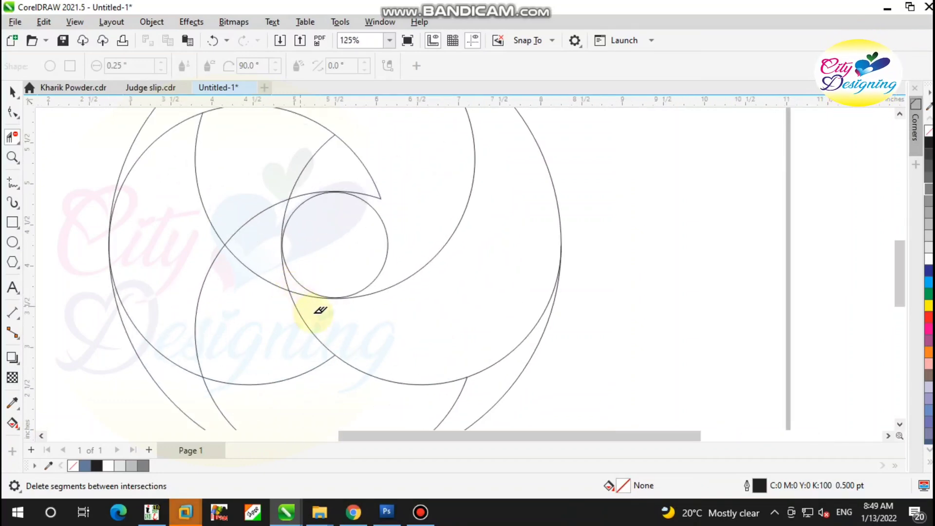
key("ctrl+z")
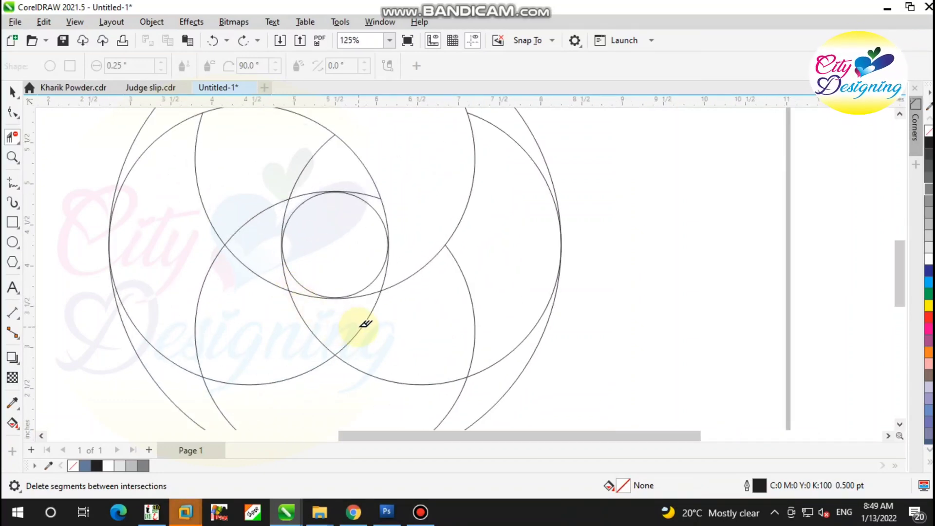
scroll(366, 324, "down", 1)
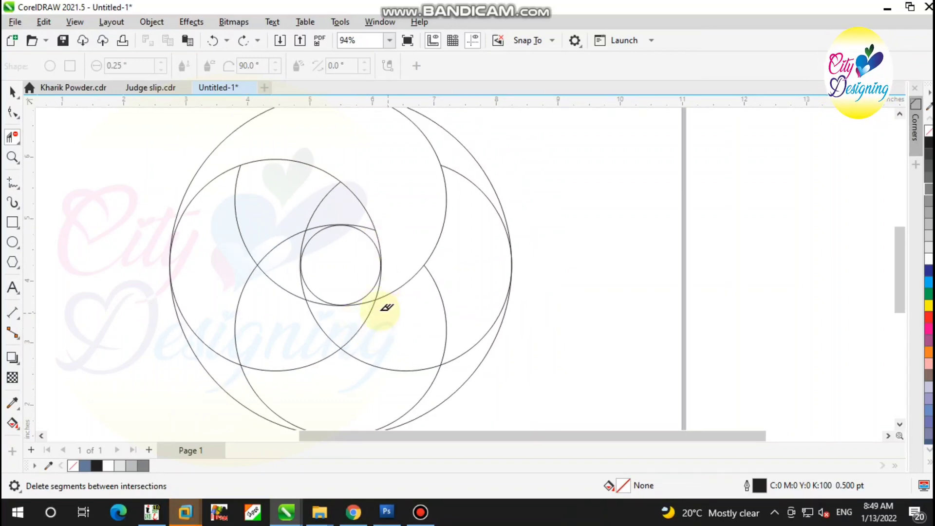
scroll(393, 288, "up", 2)
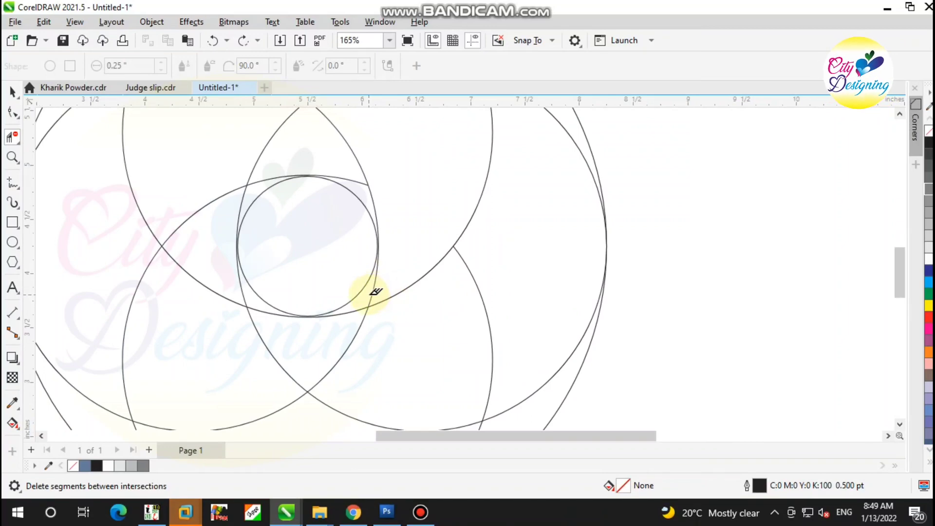
key("ctrl+z")
scroll(370, 223, "up", 1)
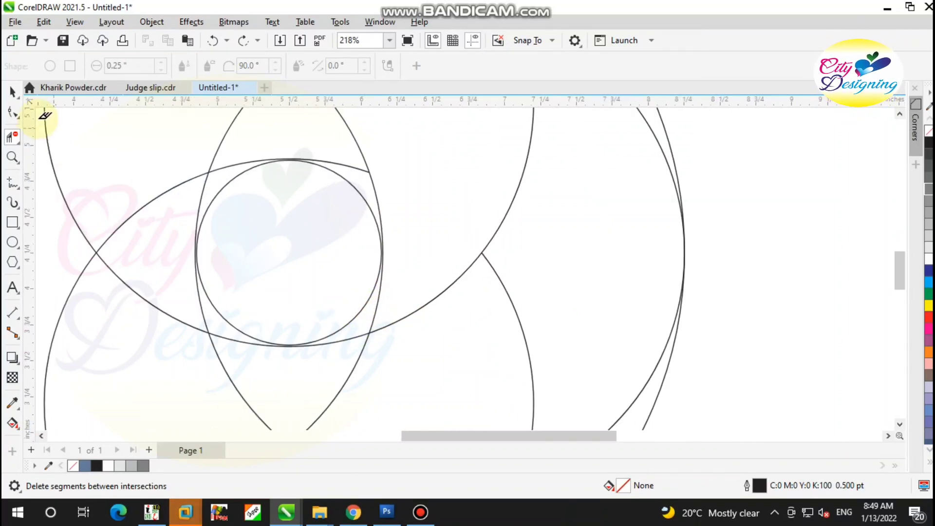
Select all the overlapping circles and set their outline width to 2.0 pt
left_click(12, 91)
scroll(405, 234, "down", 7)
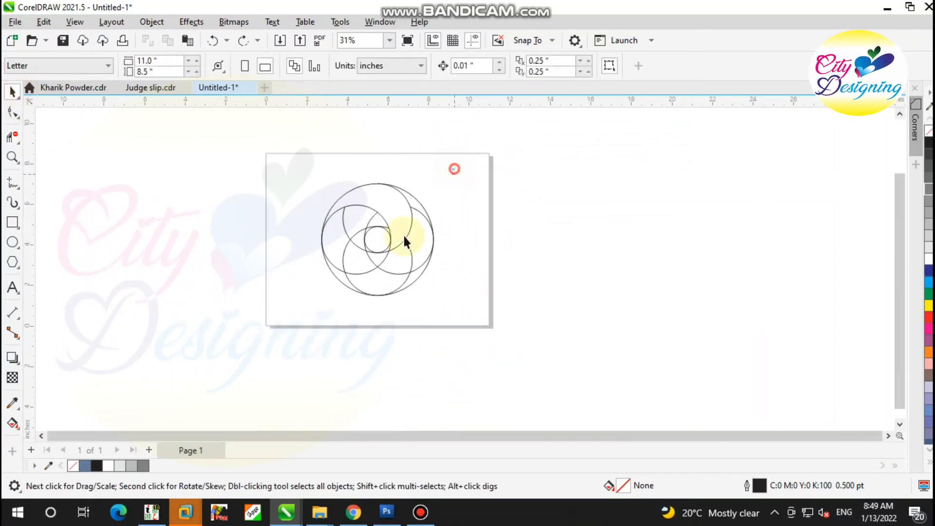
left_click_drag(310, 312, 311, 314)
left_click(604, 67)
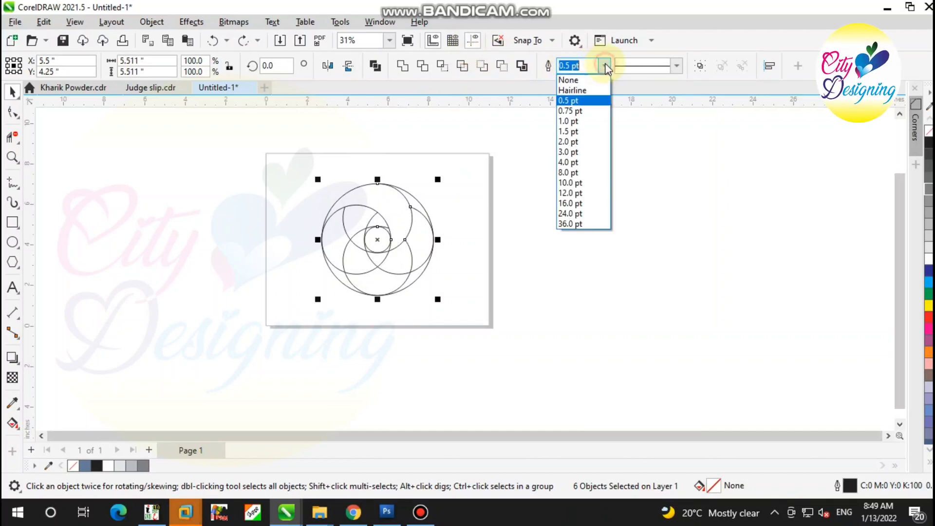
left_click(577, 141)
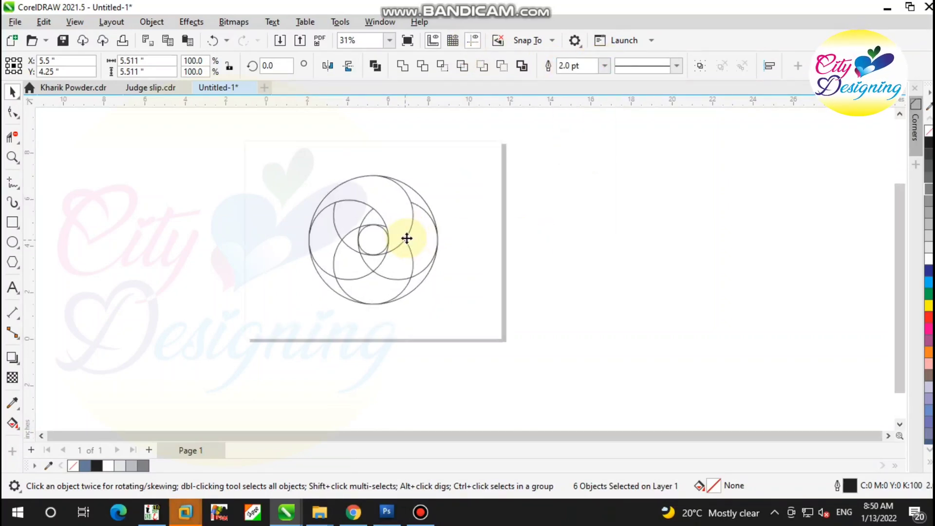
scroll(407, 238, "up", 5)
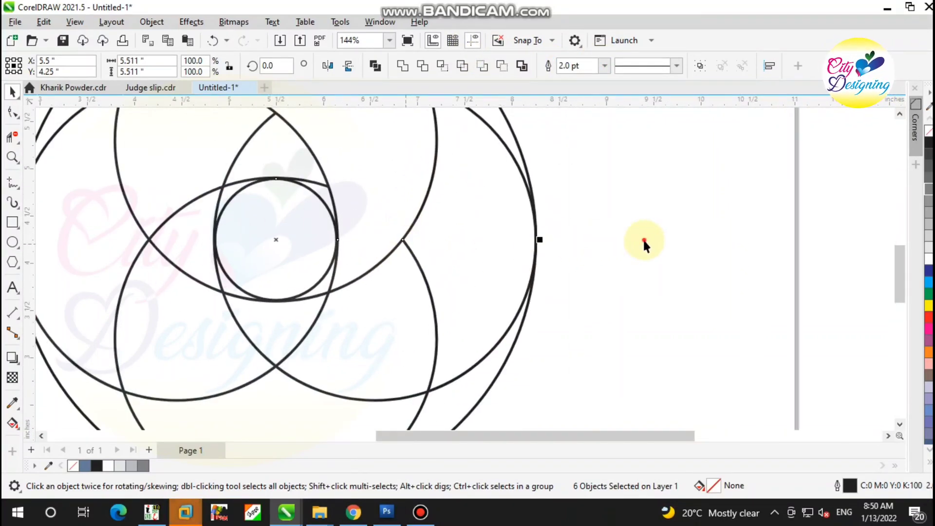
With Virtual Segment Delete, try removing the short arc at the center circle's lower right, and undo it
left_click(642, 238)
left_click(13, 138)
scroll(317, 277, "up", 3)
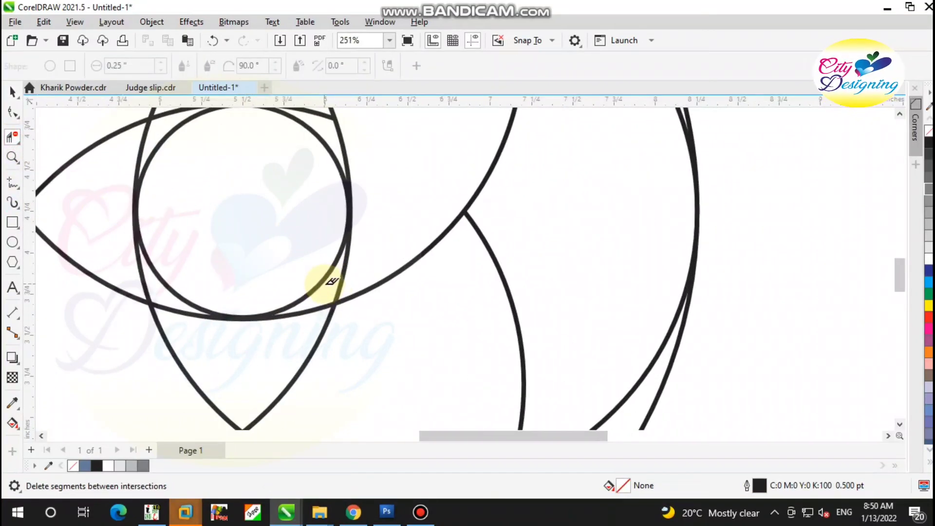
left_click(335, 282)
key("ctrl+z")
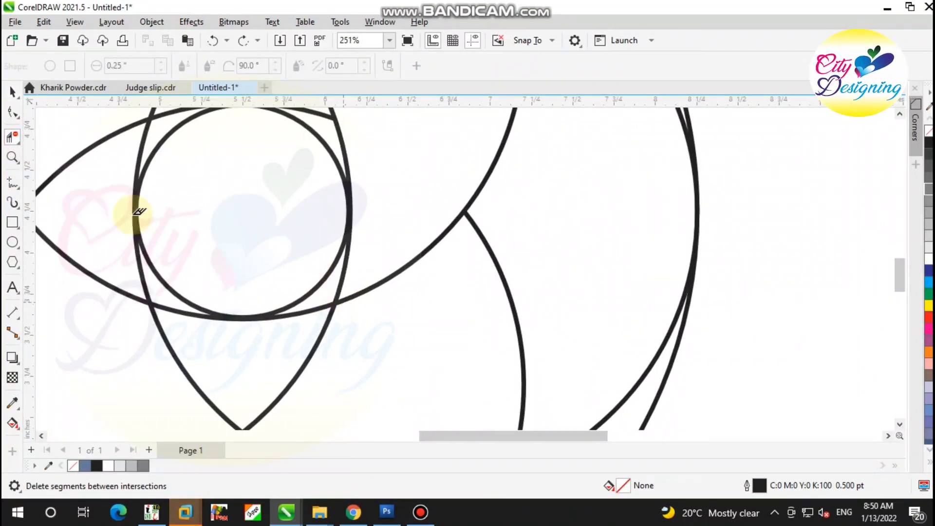
Enlarge the small center circle about its center to about 1.305 in
left_click(14, 93)
left_click(341, 209)
scroll(314, 287, "up", 2)
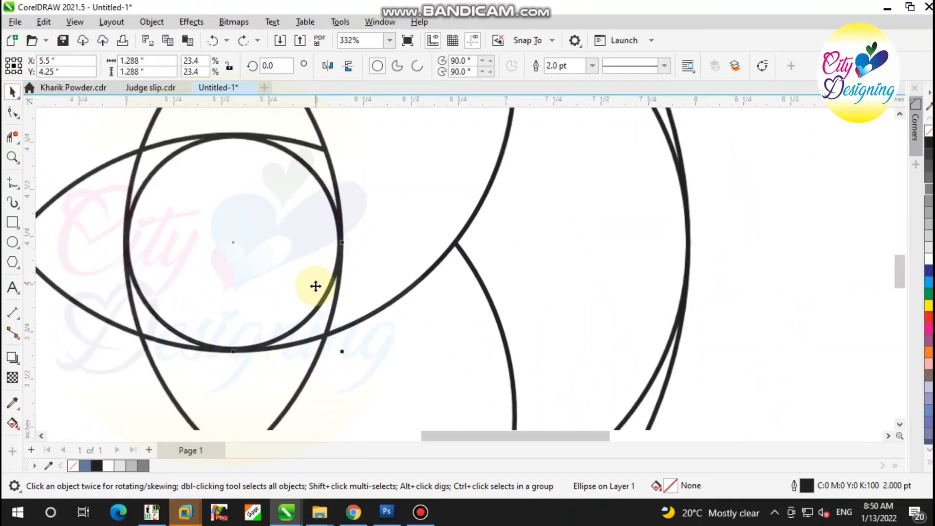
left_click_drag(346, 184, 355, 180)
Try deleting the left circle's arc along the right side of the center circle, and undo the deletion
left_click(12, 139)
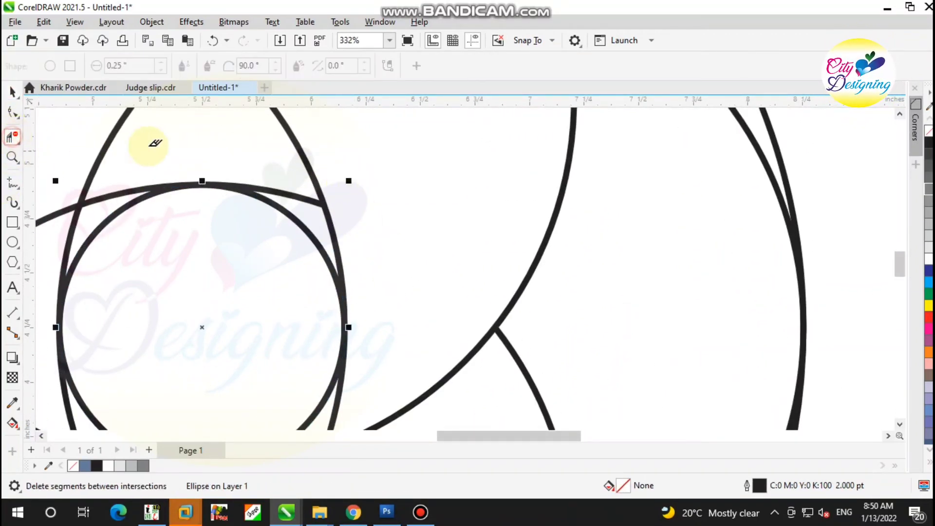
scroll(259, 299, "down", 2)
scroll(292, 310, "up", 3)
left_click_drag(308, 311, 317, 320)
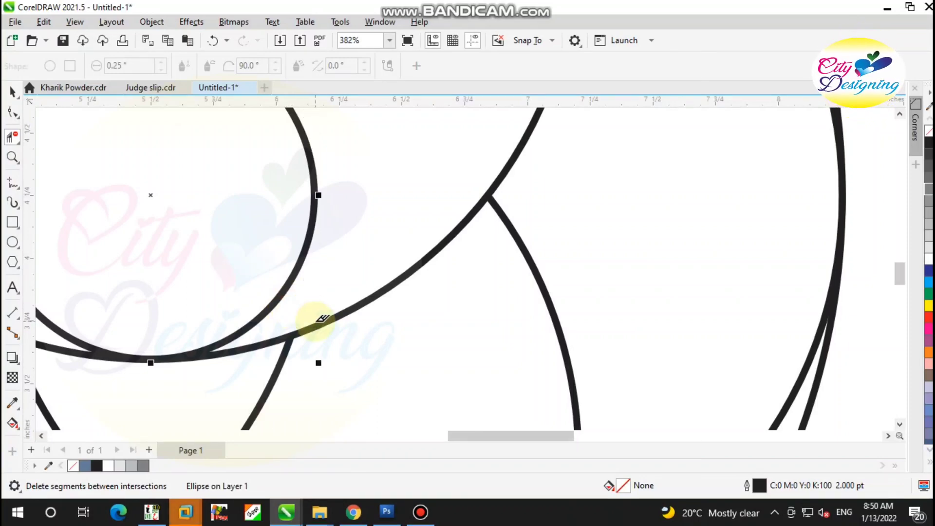
scroll(287, 281, "down", 2)
key("ctrl+z")
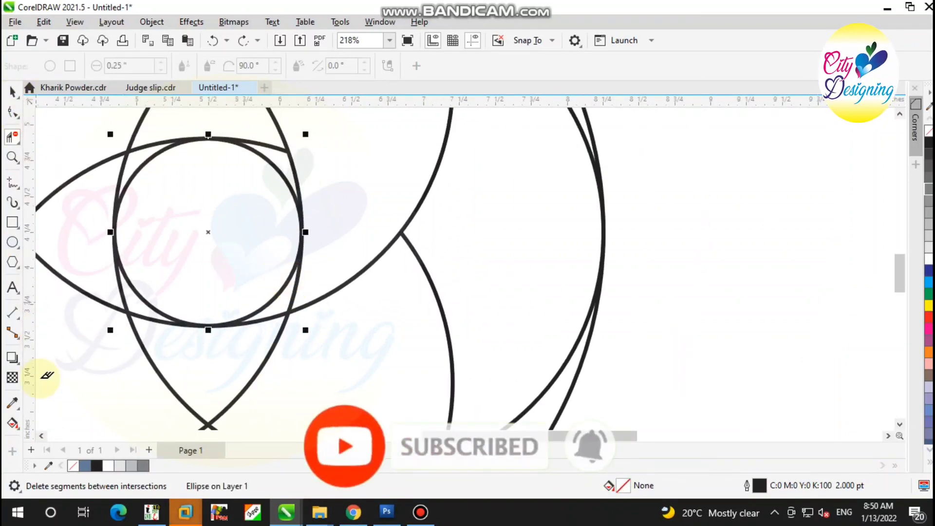
Try filling the narrow gaps around the center circle with Smart Fill, and undo the fill
left_click(13, 423)
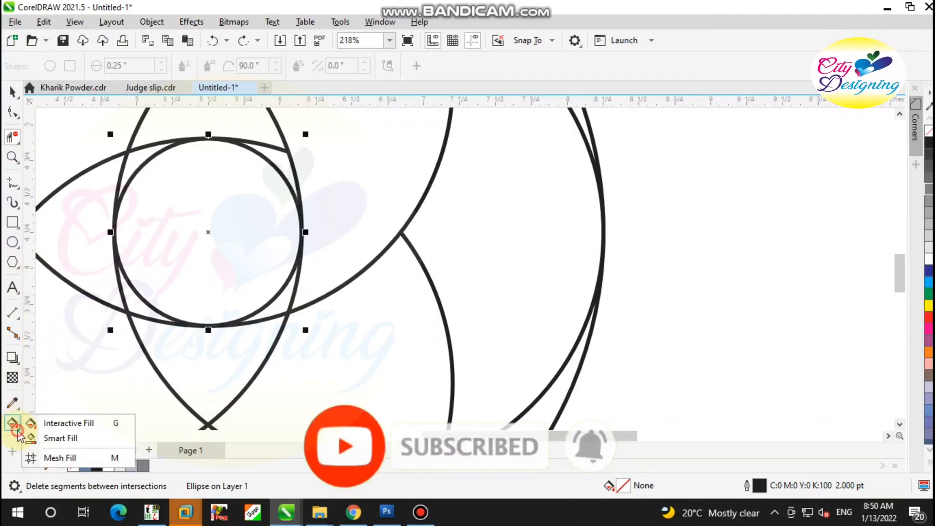
left_click(74, 441)
left_click(273, 307)
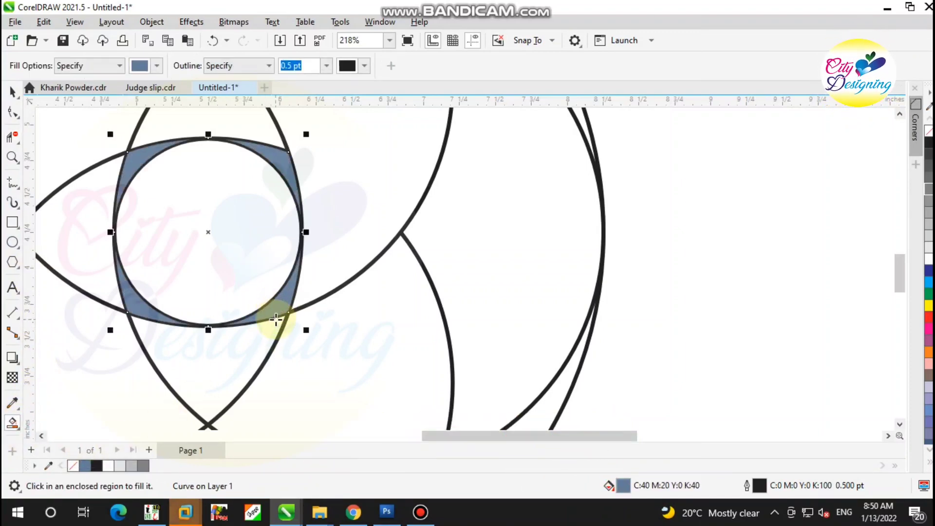
key("ctrl+z")
Enlarge the center circle about its center to about 1.341 in so it overlaps the surrounding arcs
left_click(16, 95)
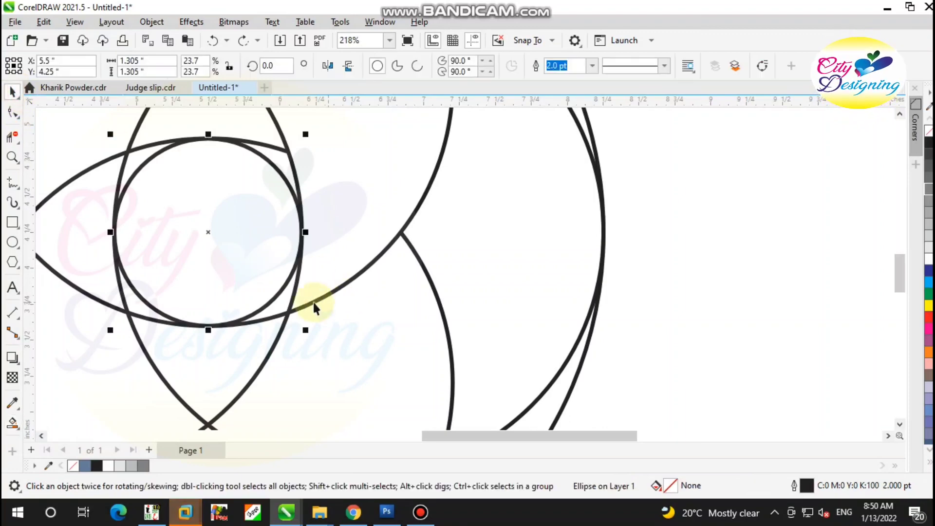
scroll(307, 300, "up", 1)
left_click(268, 263)
left_click(339, 233)
left_click(287, 281)
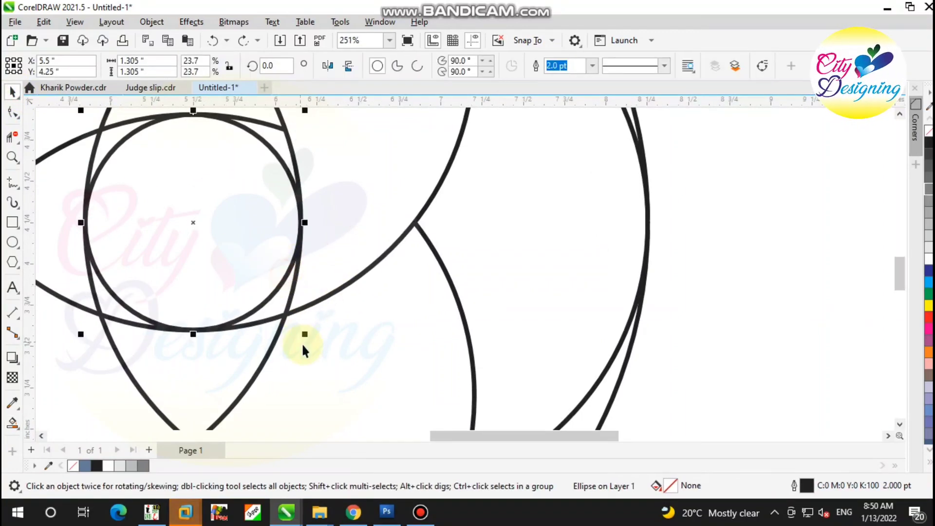
scroll(303, 344, "up", 1)
left_click_drag(307, 335, 308, 344)
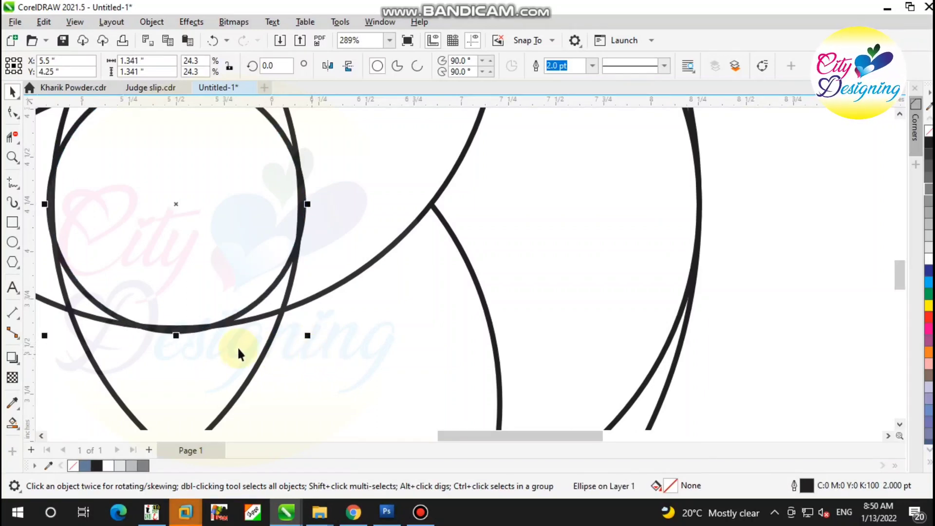
Test Smart Fill on the gap at the center circle's lower right, and undo the fill
left_click(14, 422)
left_click(271, 307)
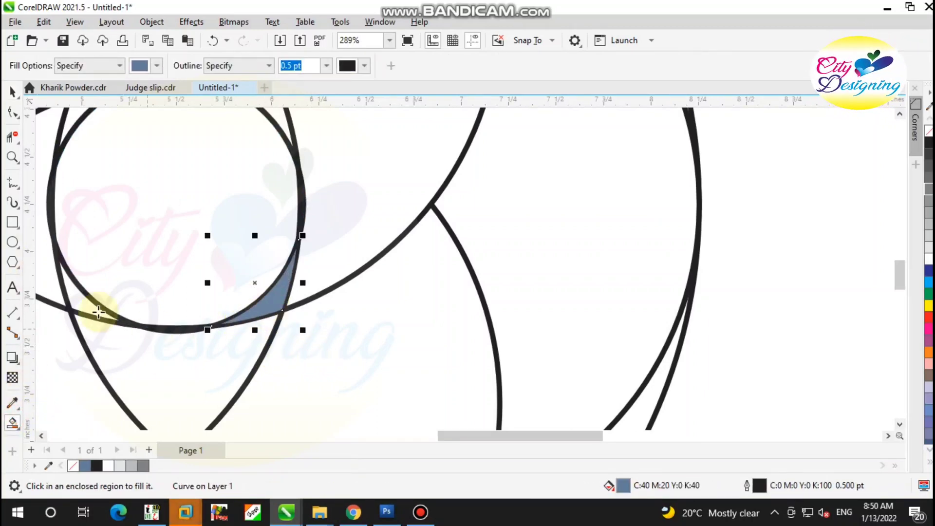
key("ctrl+z")
With Virtual Segment Delete, remove the left circle's arc at the center circle's lower right and the right circle's upper outer arc
scroll(302, 298, "up", 1)
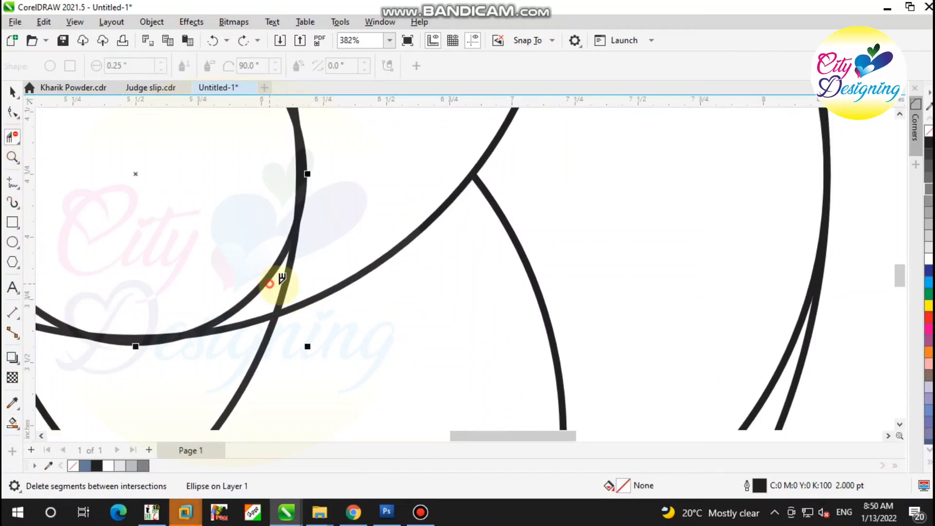
scroll(312, 292, "down", 5)
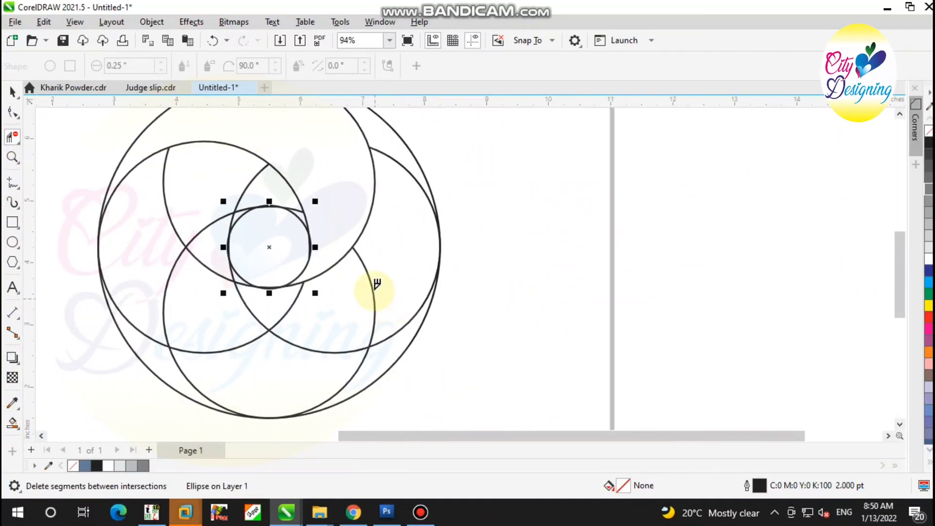
scroll(371, 229, "up", 1)
scroll(376, 249, "down", 1)
scroll(390, 210, "up", 1)
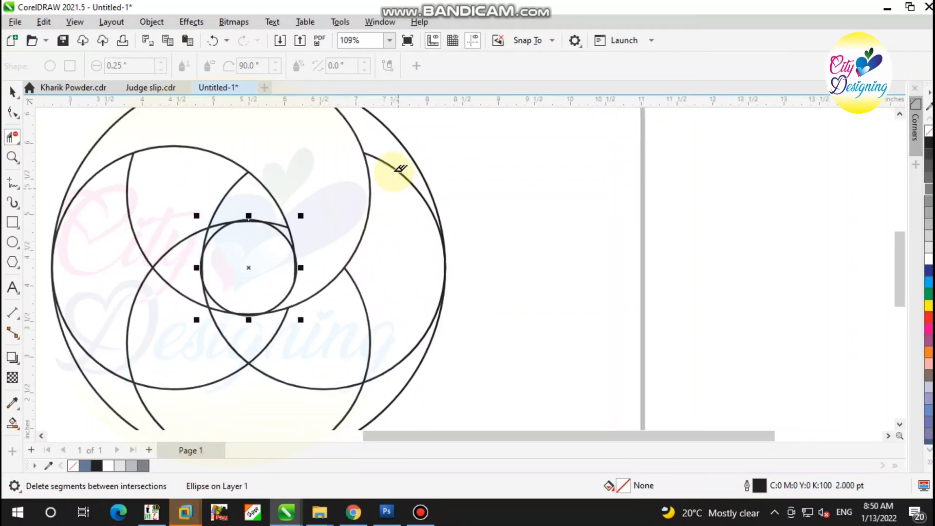
scroll(372, 273, "down", 1)
scroll(378, 292, "up", 1)
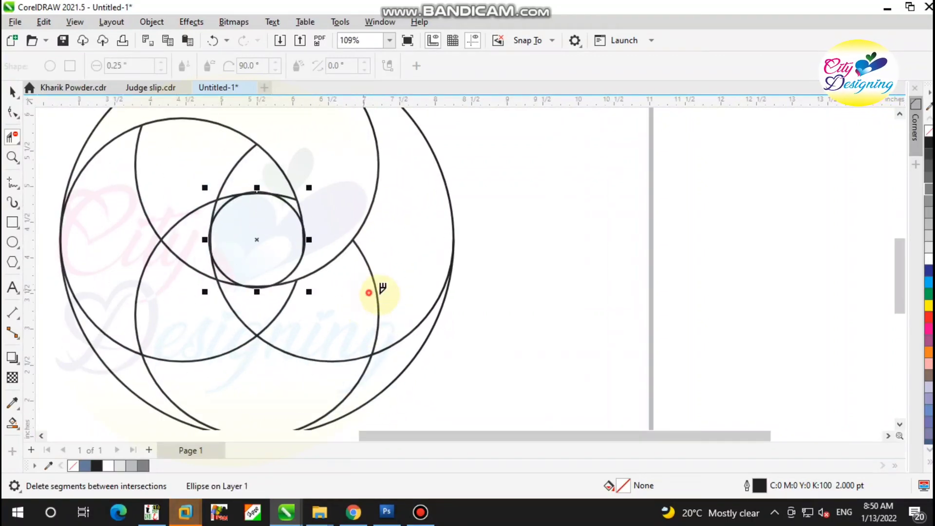
Remove the bottom circle's right-side arcs, the left circle's short lower arc, and the top circle's short arc below the center circle
scroll(230, 275, "up", 2)
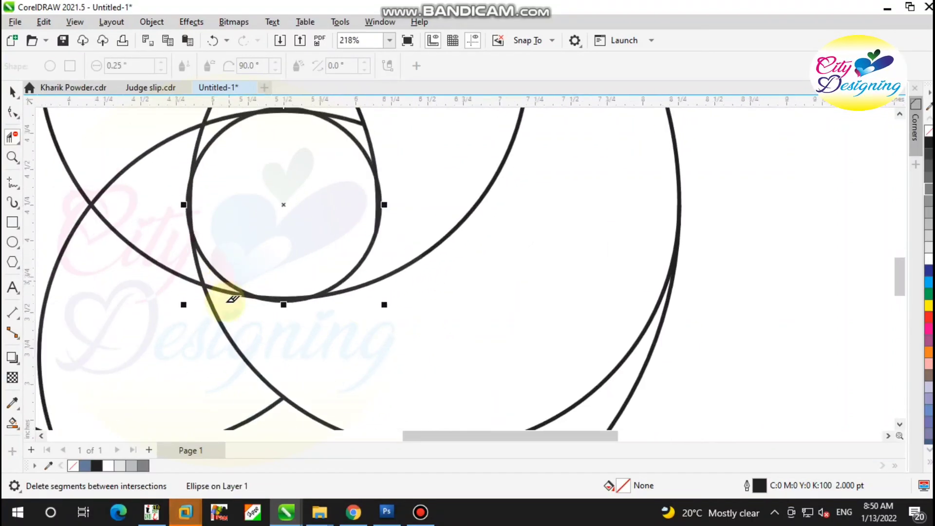
scroll(233, 299, "up", 1)
scroll(355, 296, "down", 3)
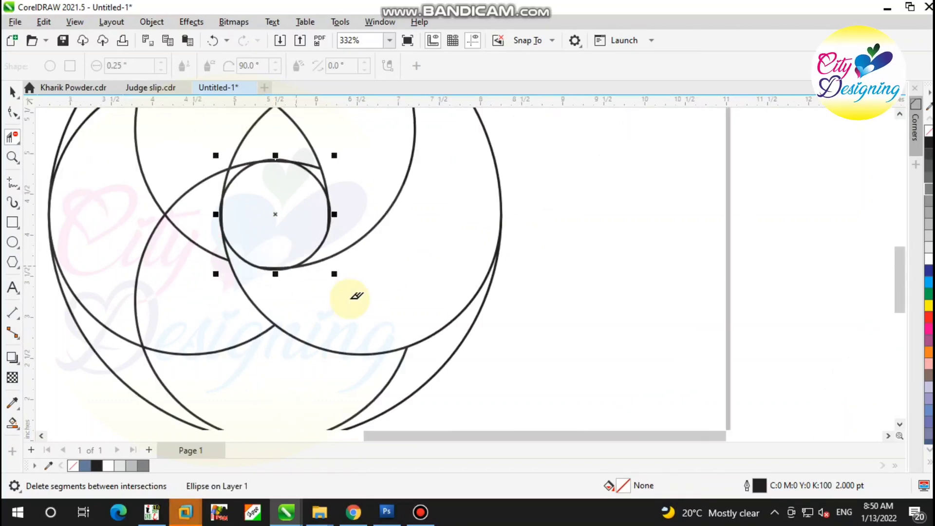
left_click(370, 337)
Remove the left circle's lower arc, the top circle's left arcs, and the right circle's arcs above and left of the center circle
left_click(220, 312)
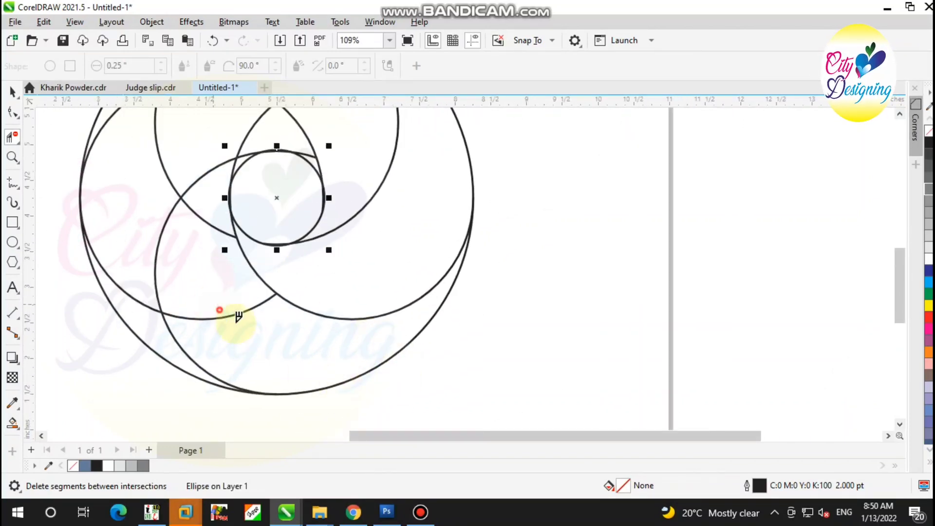
scroll(227, 153, "up", 4)
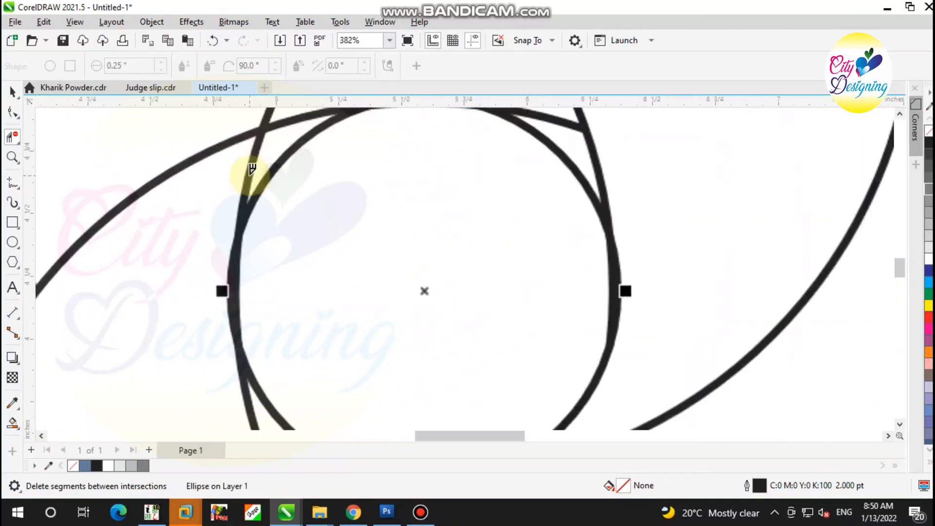
left_click_drag(238, 166, 238, 168)
scroll(282, 247, "down", 5)
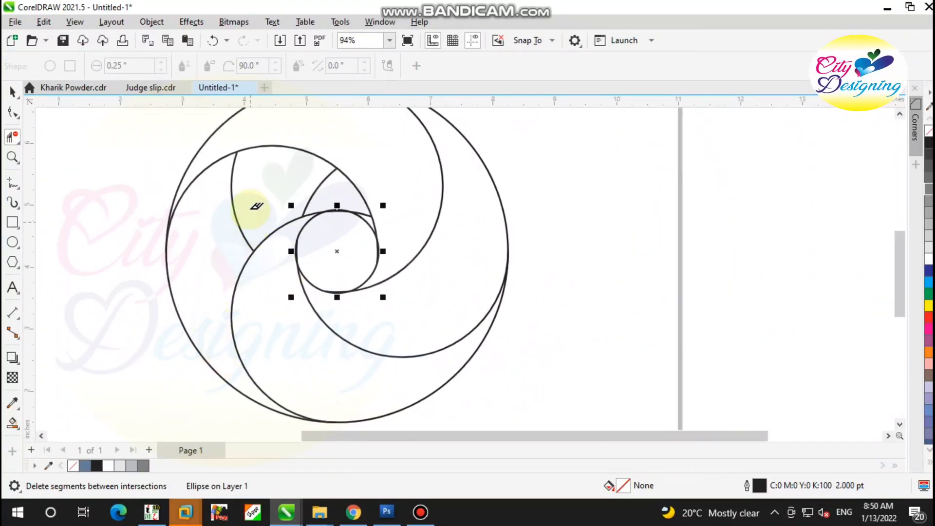
scroll(317, 178, "up", 2)
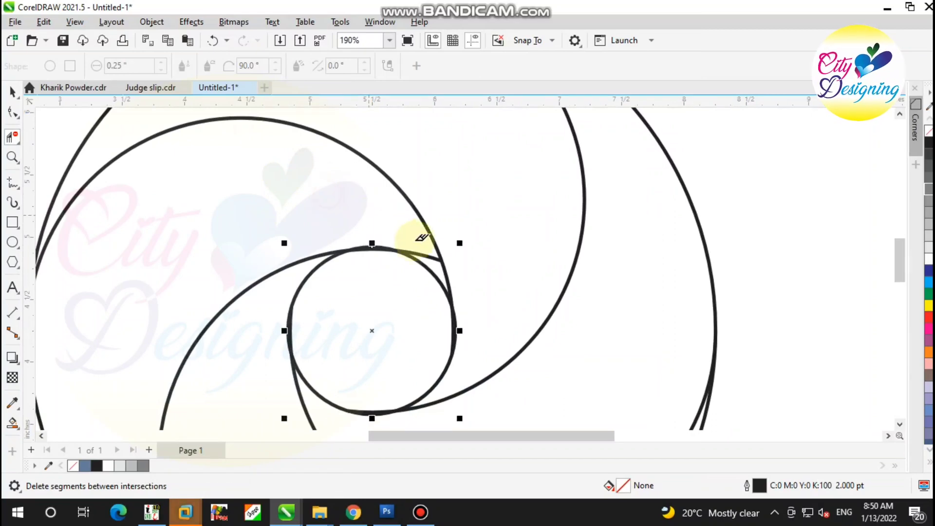
Remove the short leftover arc at the center circle's upper right, keeping the center circle whole, and clear the selection
scroll(429, 246, "up", 2)
scroll(438, 246, "up", 1)
left_click(463, 282)
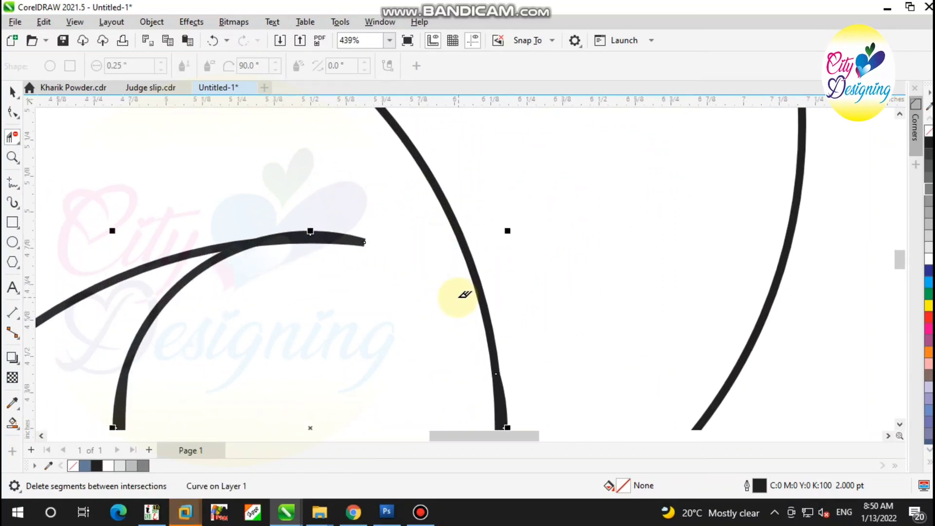
key("ctrl+z")
scroll(358, 273, "down", 6)
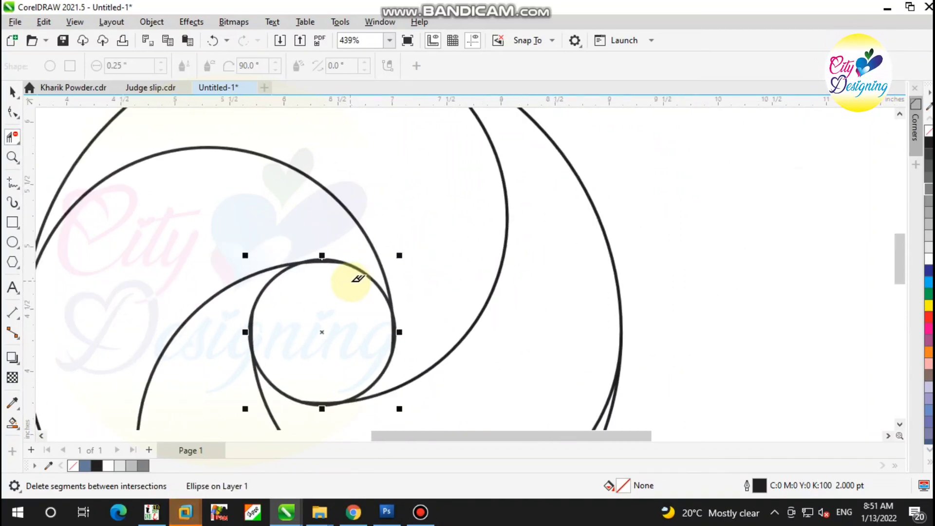
left_click(13, 96)
left_click(131, 206)
Use Smart Fill to fill the four swirl segments with blue-gray (C:40 M:20 Y:0 K:40) and a 0.5 pt outline
scroll(165, 258, "down", 4)
scroll(292, 283, "up", 4)
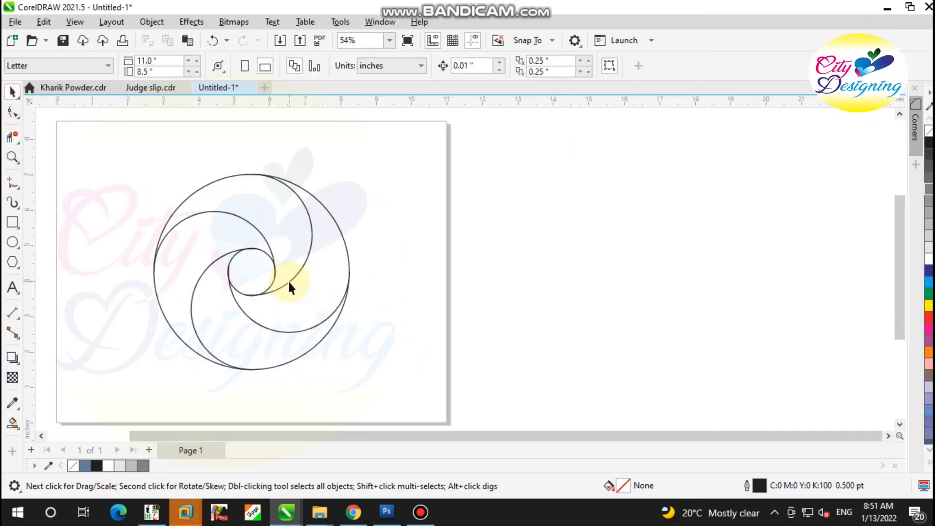
left_click(18, 423)
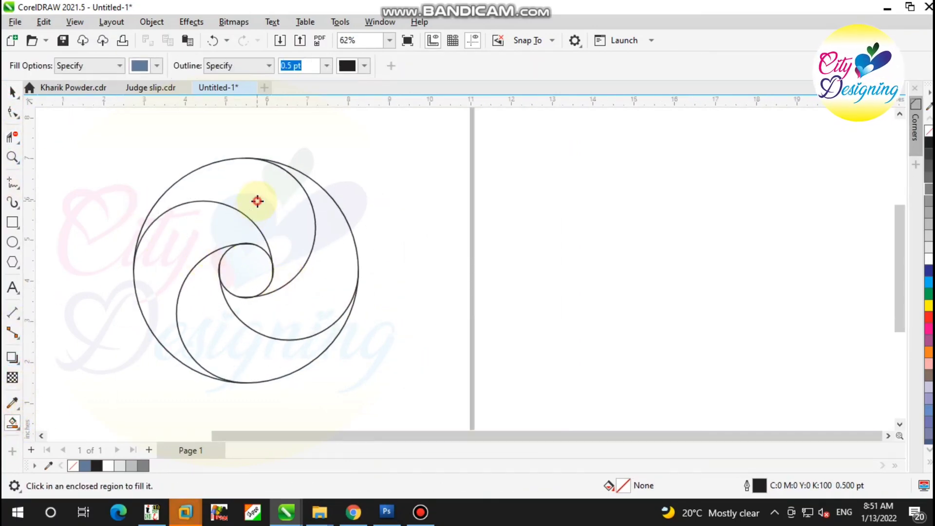
left_click(258, 201)
left_click(328, 278)
left_click(244, 344)
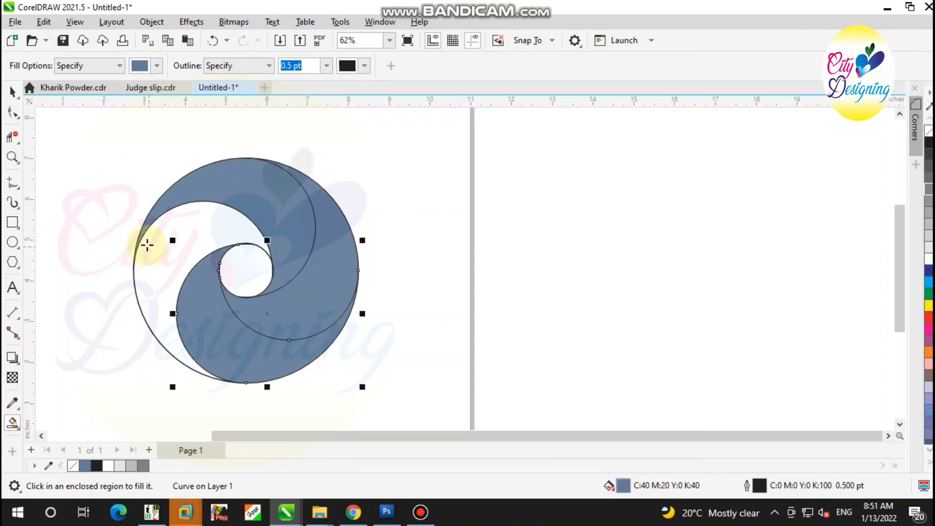
left_click(171, 265)
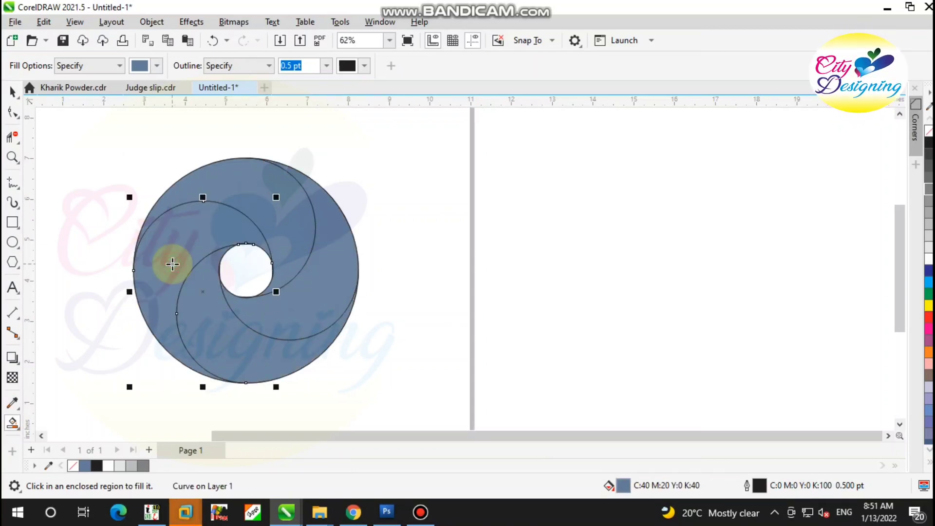
Select the four filled swirl segments together and send them behind the original arc outlines
left_click(10, 98)
scroll(310, 161, "down", 2)
scroll(227, 218, "up", 2)
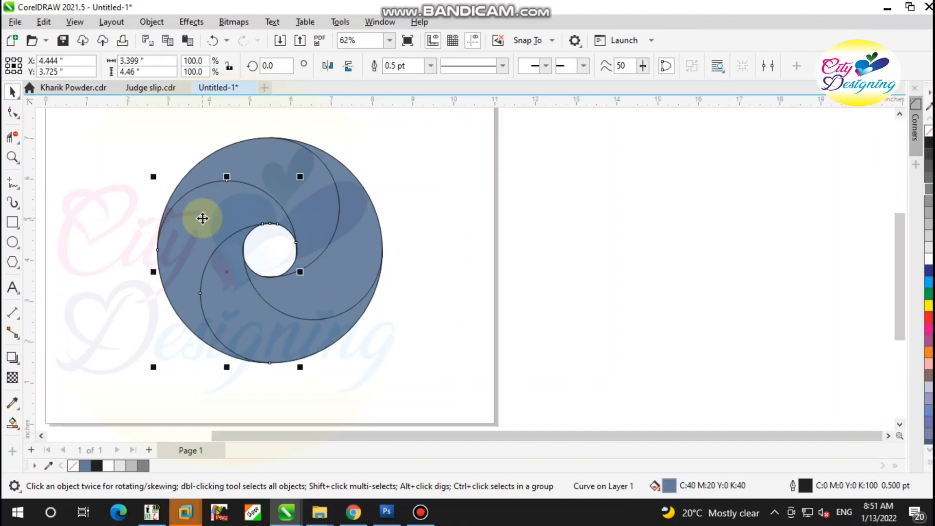
left_click(385, 185)
left_click(281, 189)
left_click(310, 282, "shift")
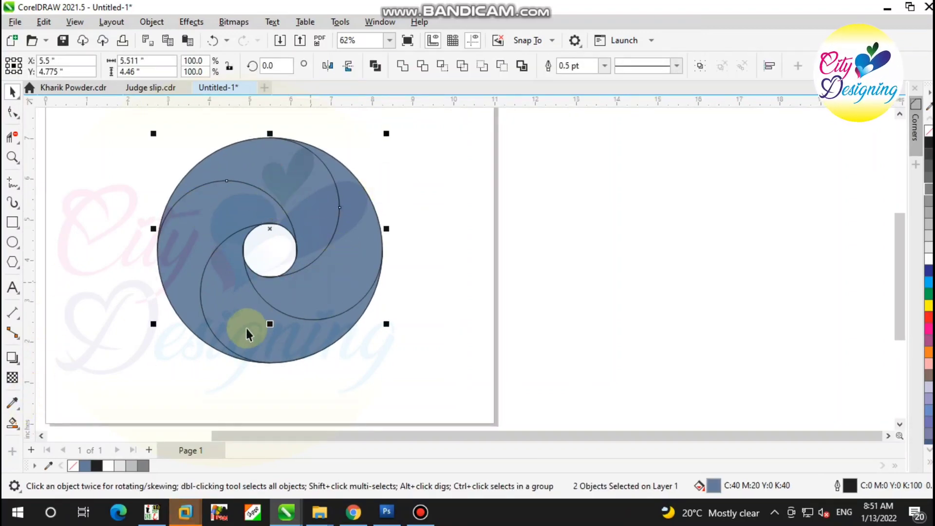
left_click(178, 238, "shift")
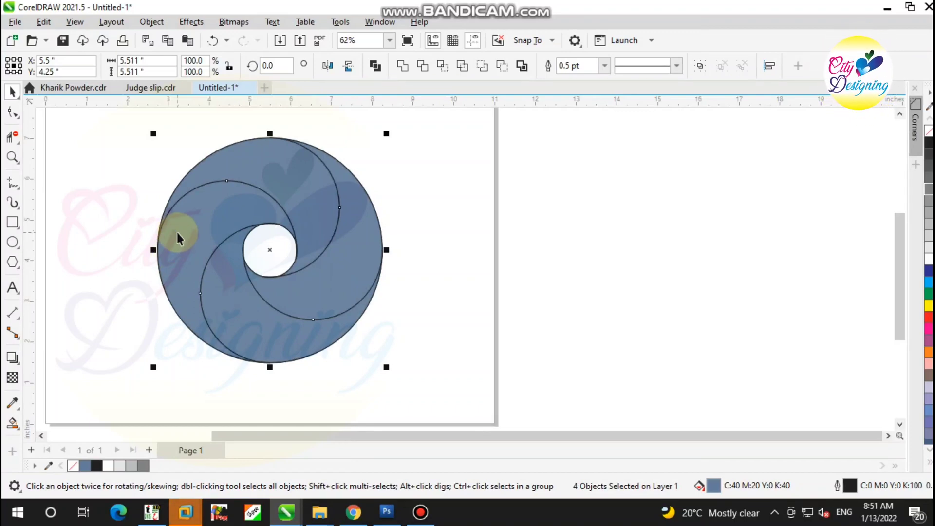
Delete the original unfilled 2 pt swirl arcs and the outer circle, keeping the filled segments and center circle
left_click(342, 260)
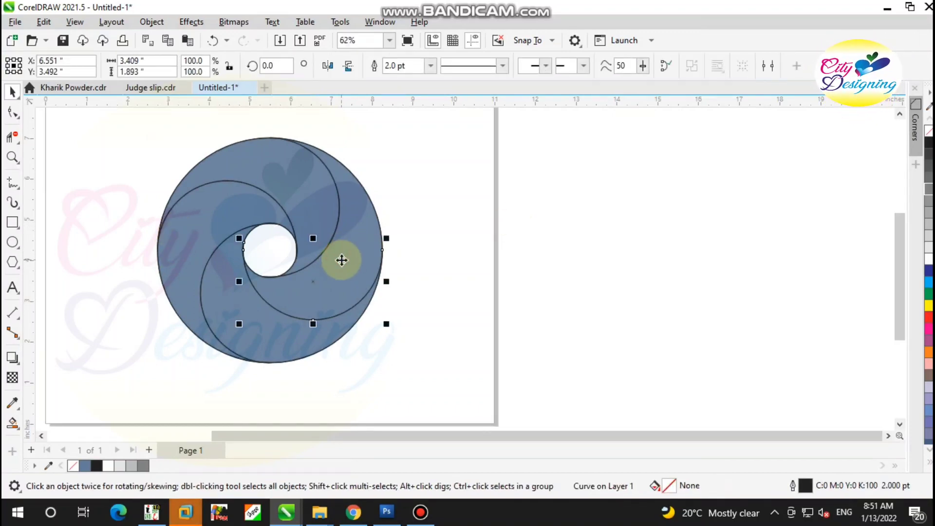
left_click(357, 235)
left_click(292, 212)
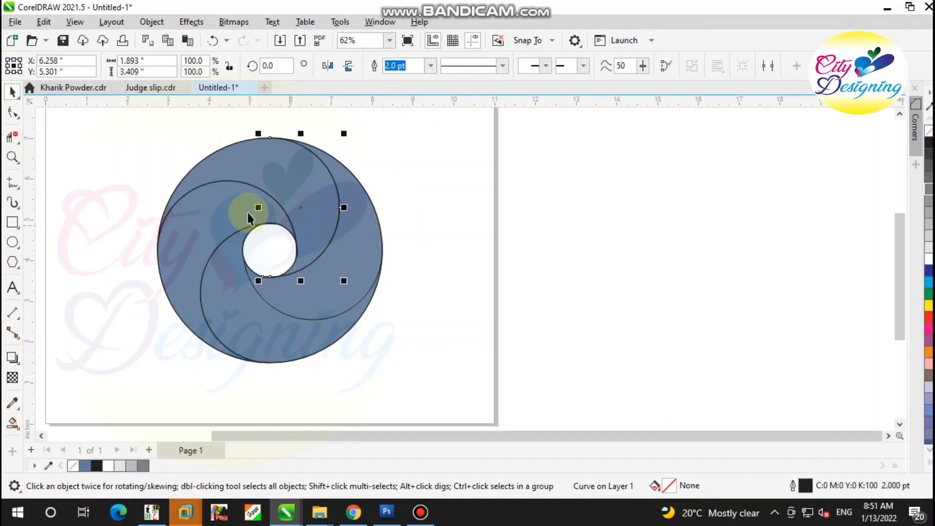
key("Delete")
left_click(233, 206)
key("Delete")
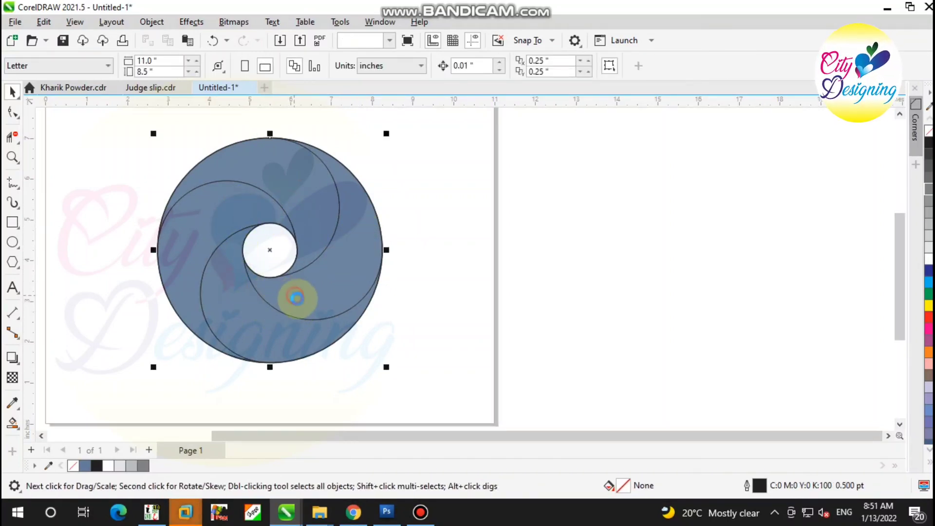
Try moving one filled swirl segment and the center circle separately, undoing each move
left_click(391, 302)
left_click_drag(339, 273, 302, 309)
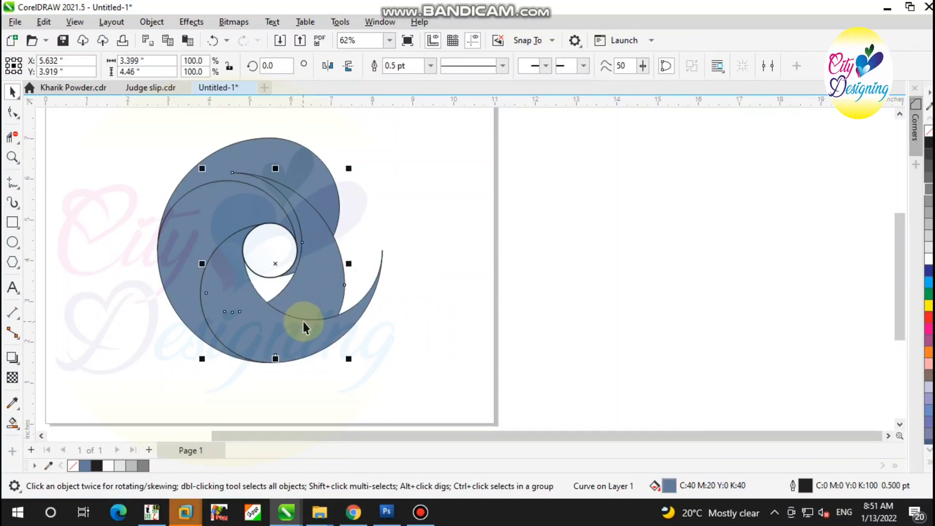
key("ctrl+z")
left_click_drag(266, 243, 290, 270)
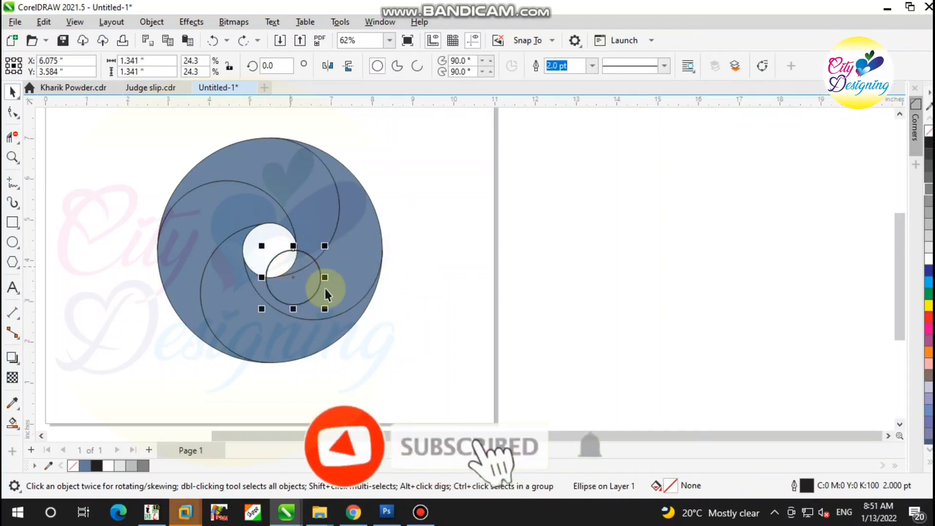
key("ctrl+z")
Select the four segments and the center circle, try a white outline, and set their outline to None
scroll(405, 210, "down", 1)
left_click_drag(214, 323, 199, 344)
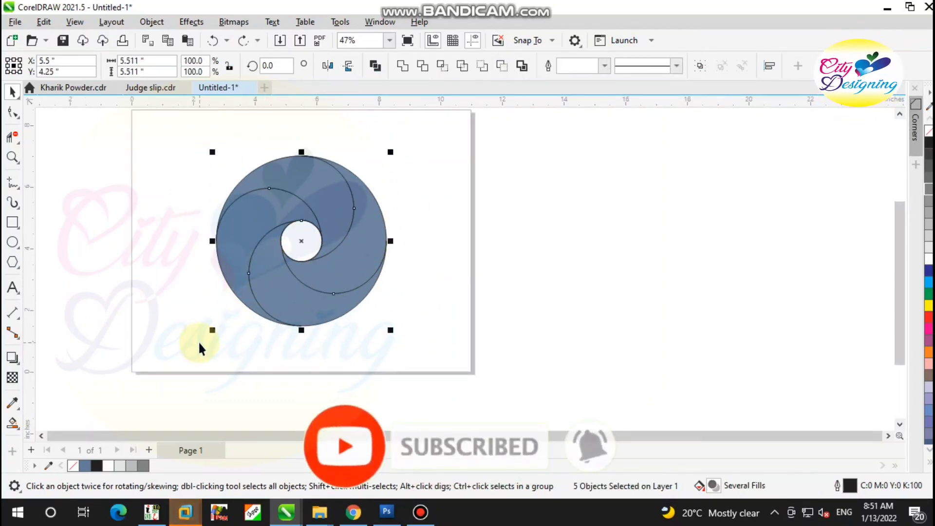
right_click(928, 142)
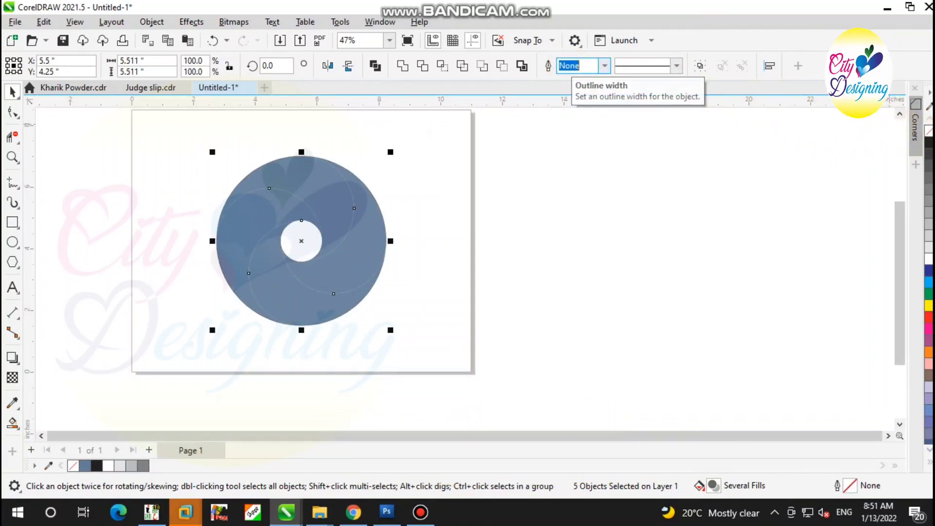
right_click(928, 267)
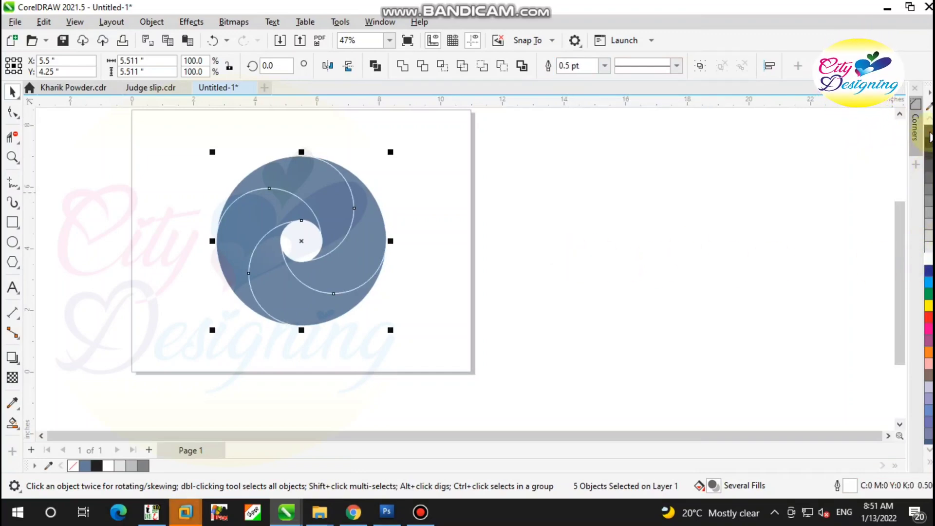
right_click(929, 135)
Exclude the center circle from the selection and try moving the four segments together, undoing the move
scroll(302, 211, "up", 2)
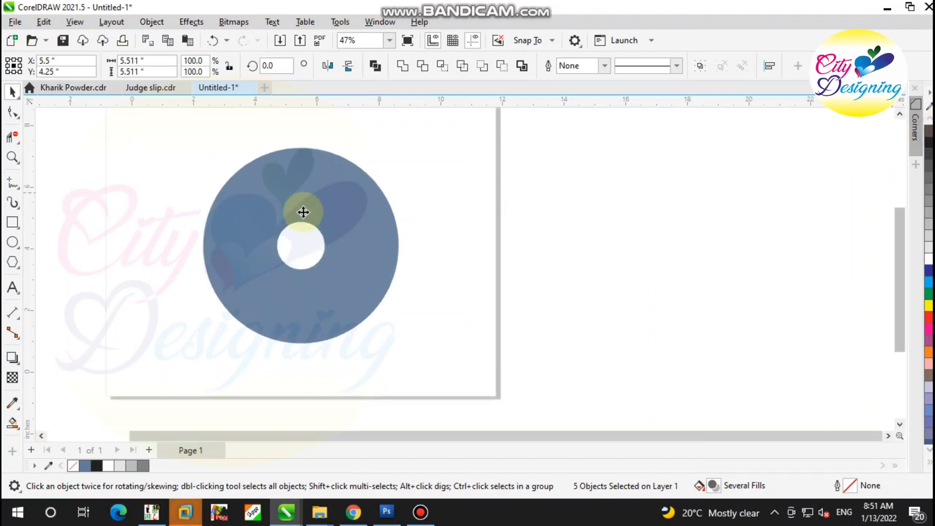
left_click(310, 242, "shift")
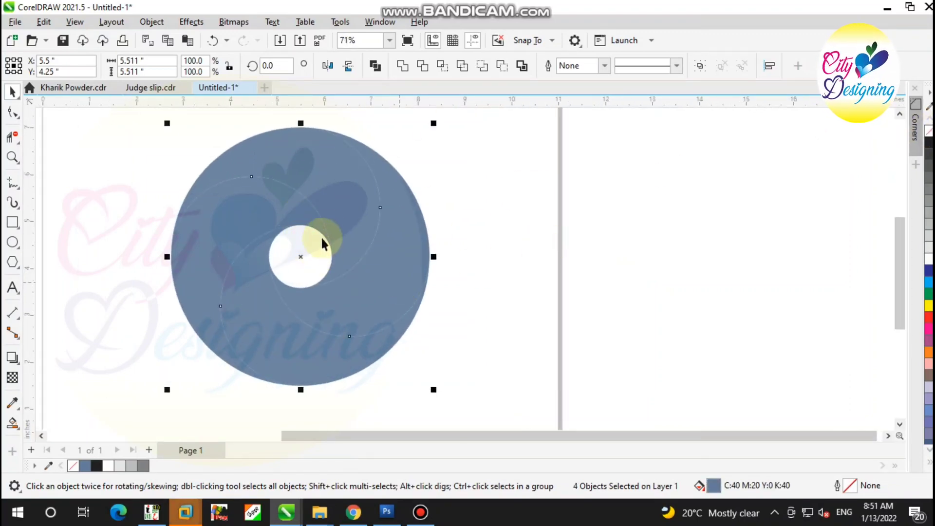
left_click_drag(332, 207, 393, 243)
key("ctrl+z")
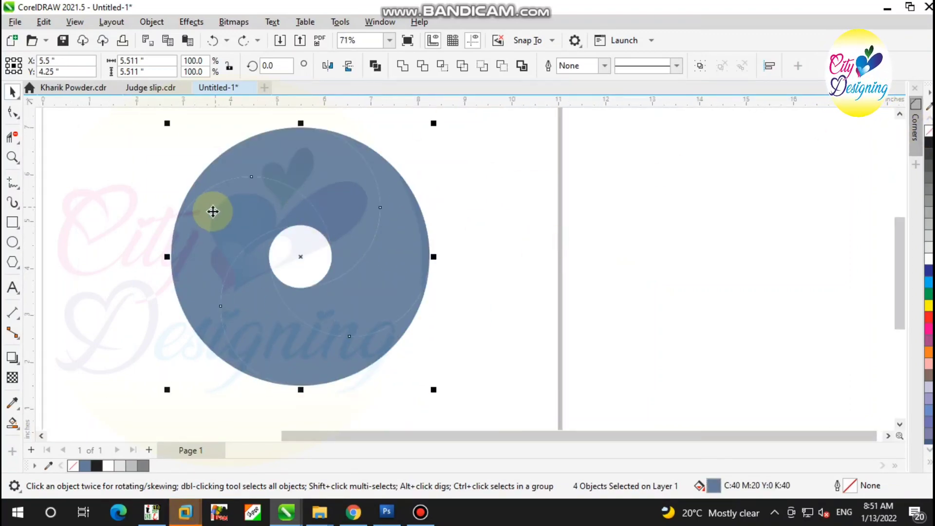
scroll(224, 243, "down", 2)
scroll(193, 242, "up", 1)
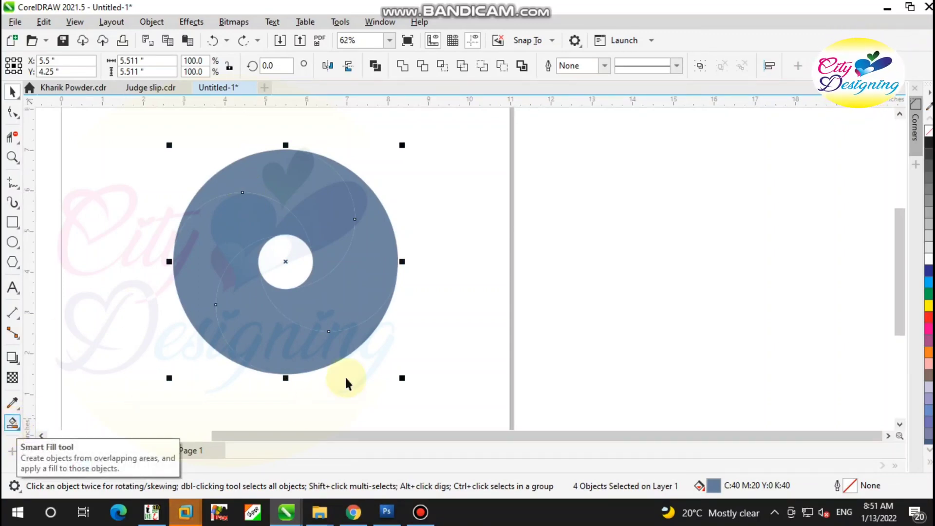
Give the four segments a fountain fill with its end color set to dark blue C:100 M:80 Y:33 K:49
key("shift+F11")
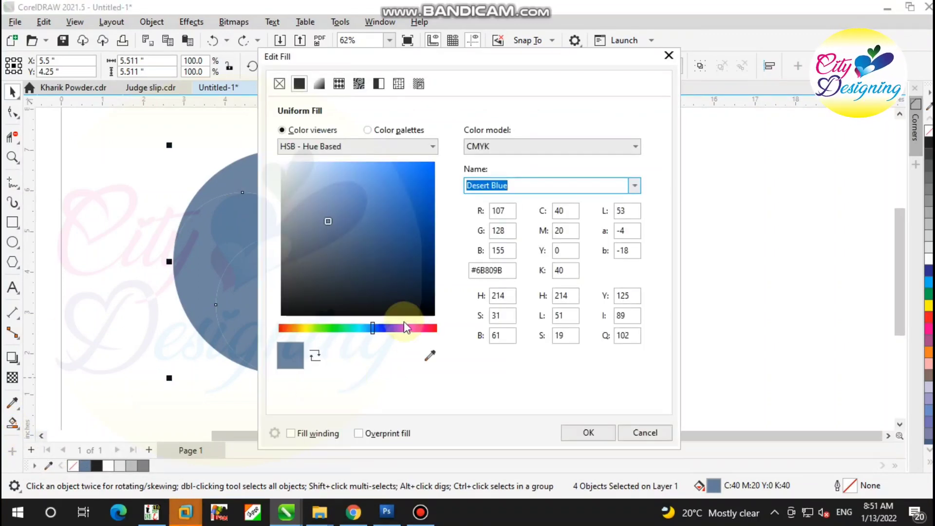
left_click(671, 51)
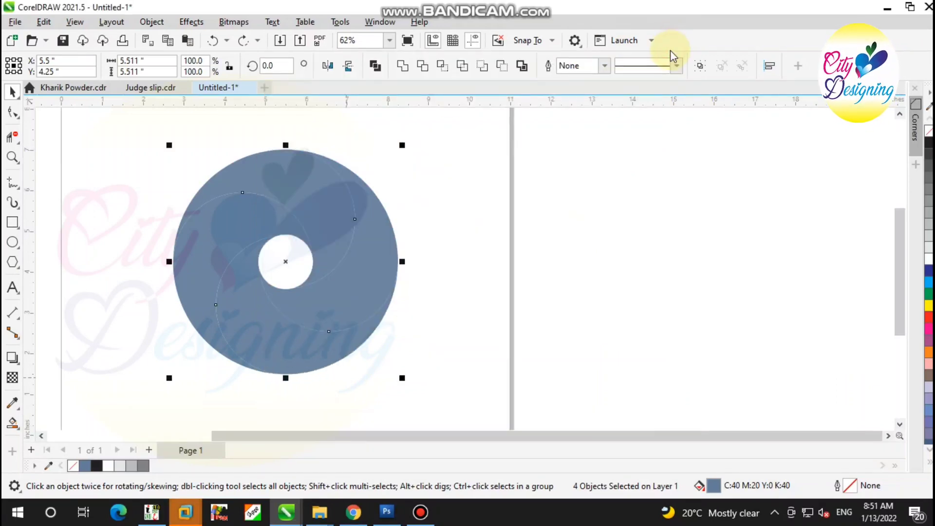
key("F11")
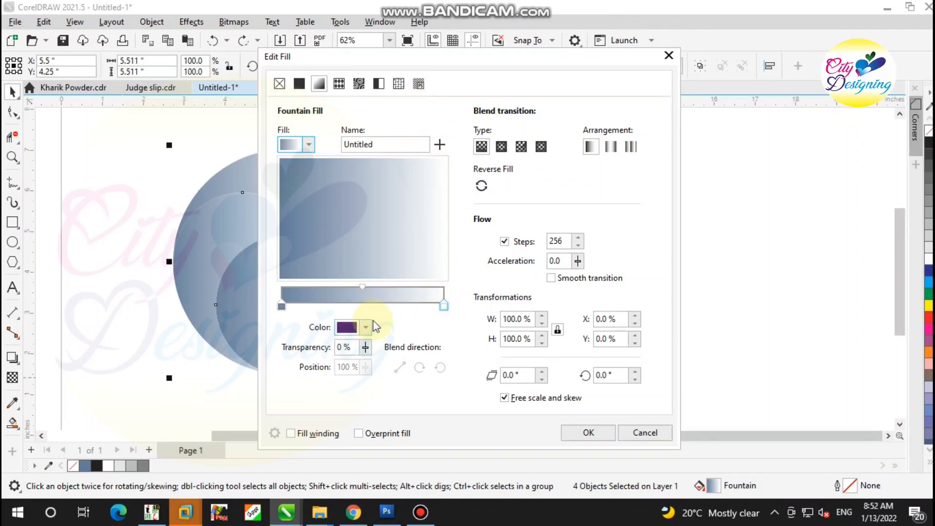
left_click(369, 333)
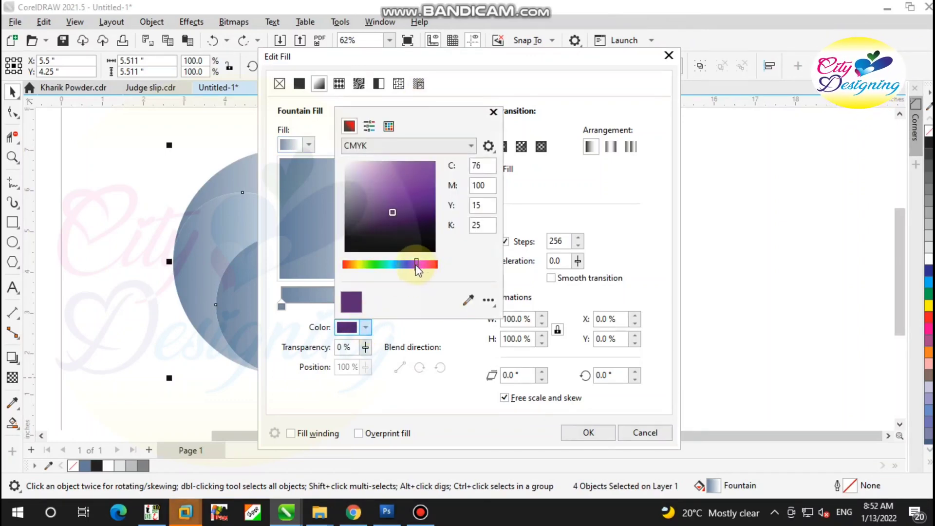
left_click_drag(421, 265, 408, 265)
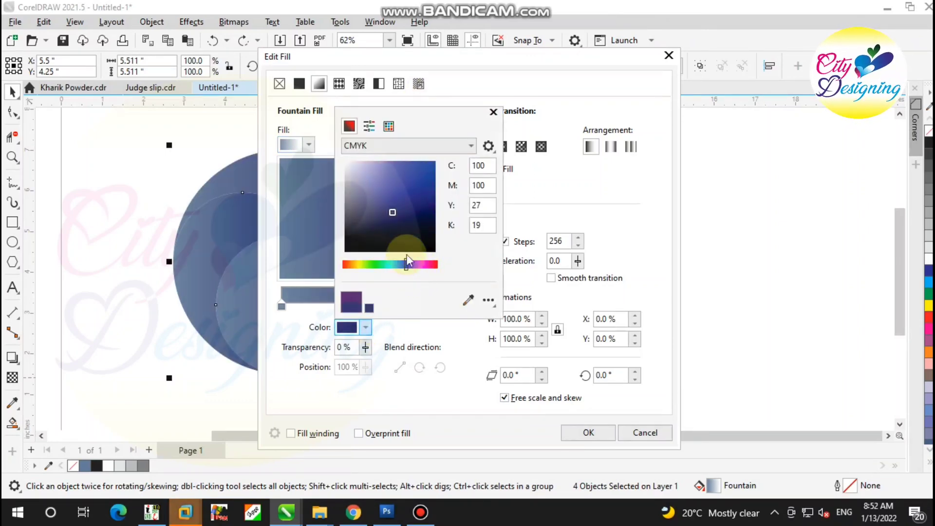
left_click(435, 213)
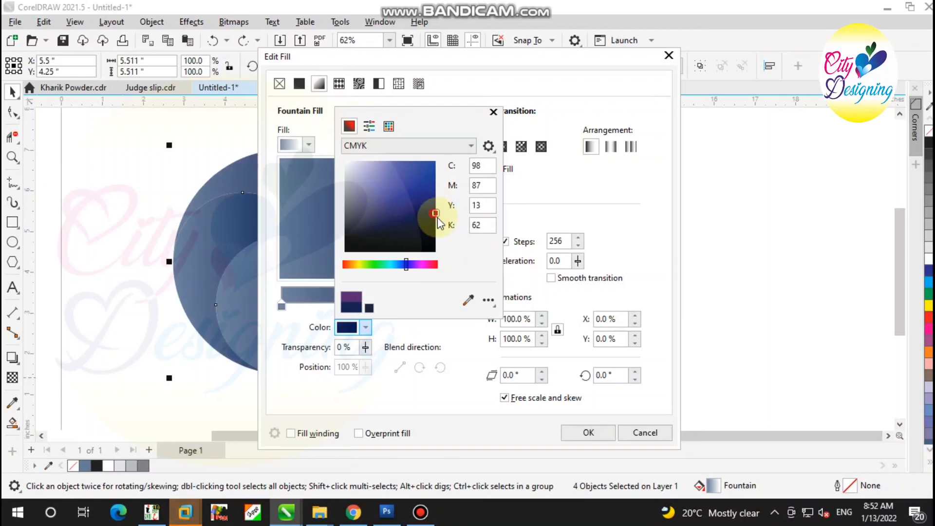
left_click_drag(439, 223, 437, 219)
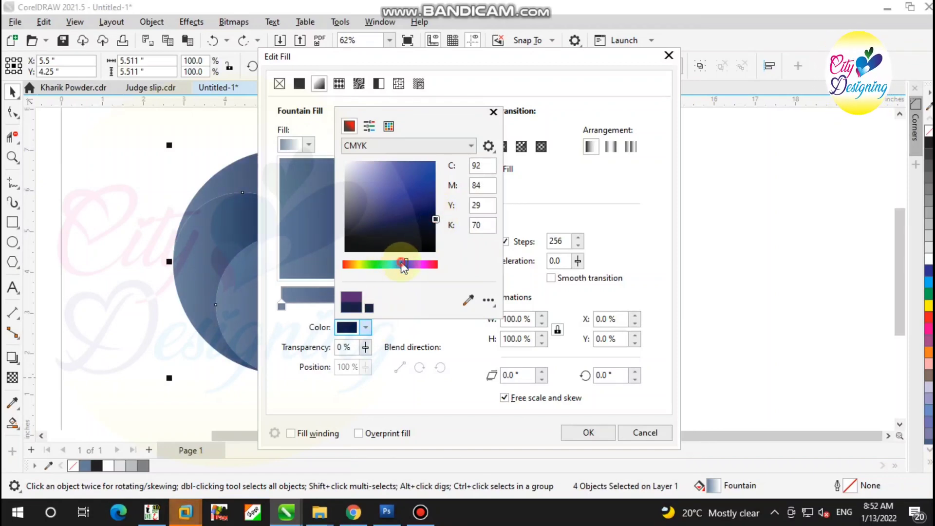
left_click_drag(402, 266, 399, 265)
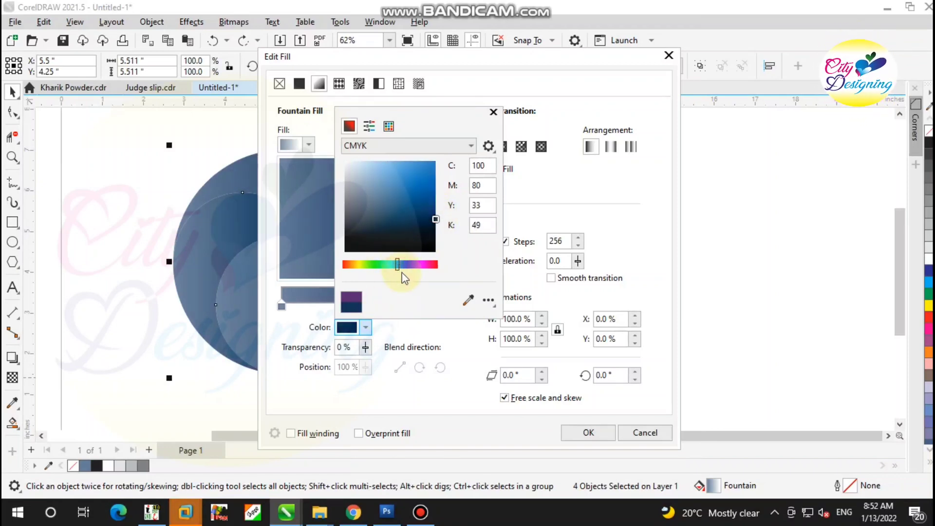
left_click(588, 433)
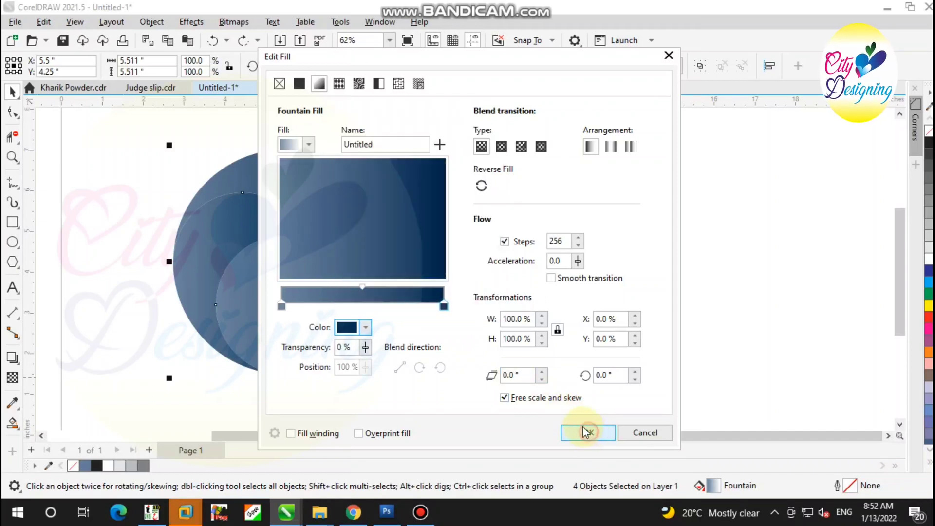
Set the fountain fill's start color to light blue C:64 M:10 Y:0 K:0
left_click(282, 307)
left_click(366, 329)
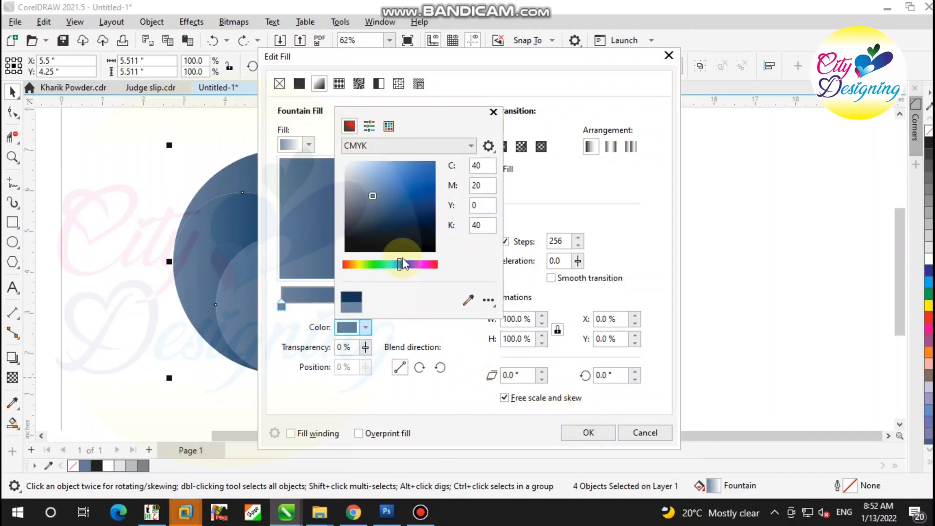
mouse_move(409, 192)
left_mouse_down()
mouse_move(451, 163)
mouse_move(417, 164)
left_mouse_up()
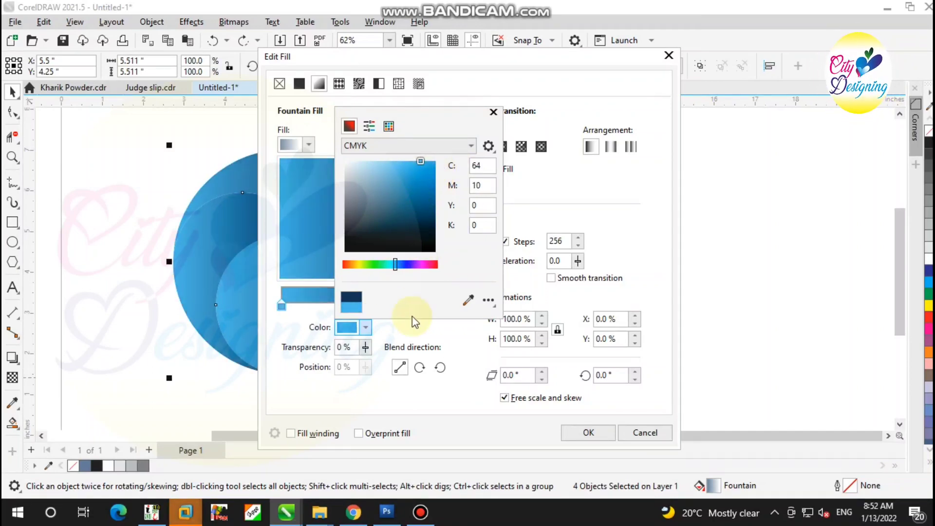
left_click(467, 390)
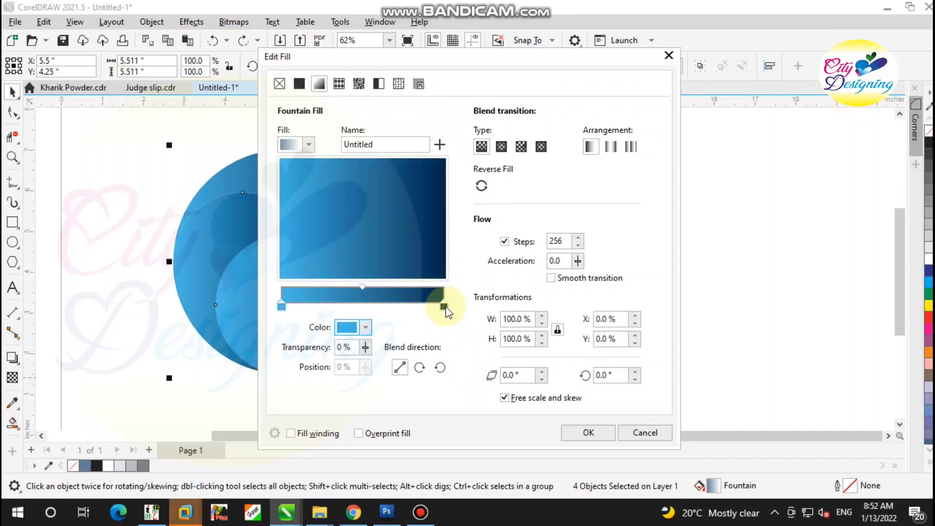
Darken the fountain fill's end color to C:91 M:77 Y:44 K:72 and apply the fill to the four segments
left_click(444, 307)
left_click(366, 328)
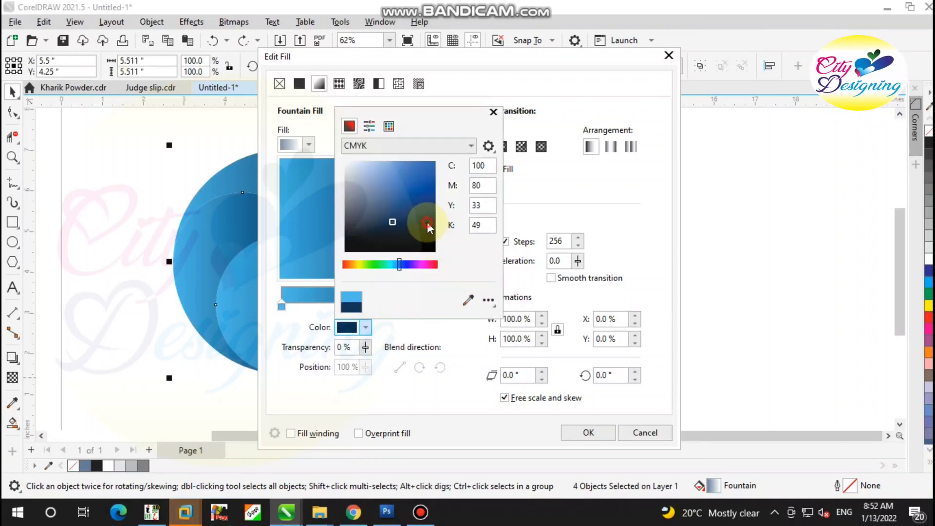
left_click_drag(428, 223, 436, 224)
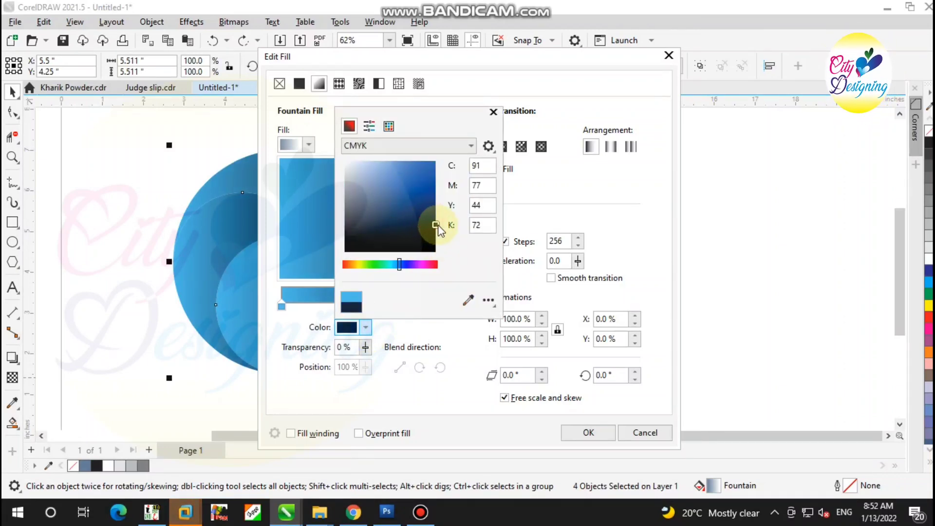
left_click(570, 433)
left_click(588, 433)
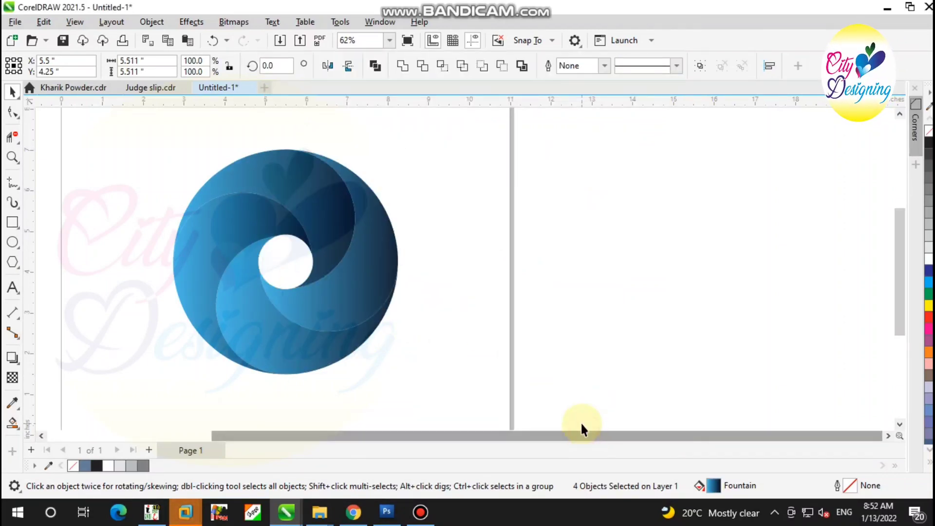
Use Interactive Fill to change the four segments' gradient to an elliptical fountain fill
scroll(291, 244, "up", 2)
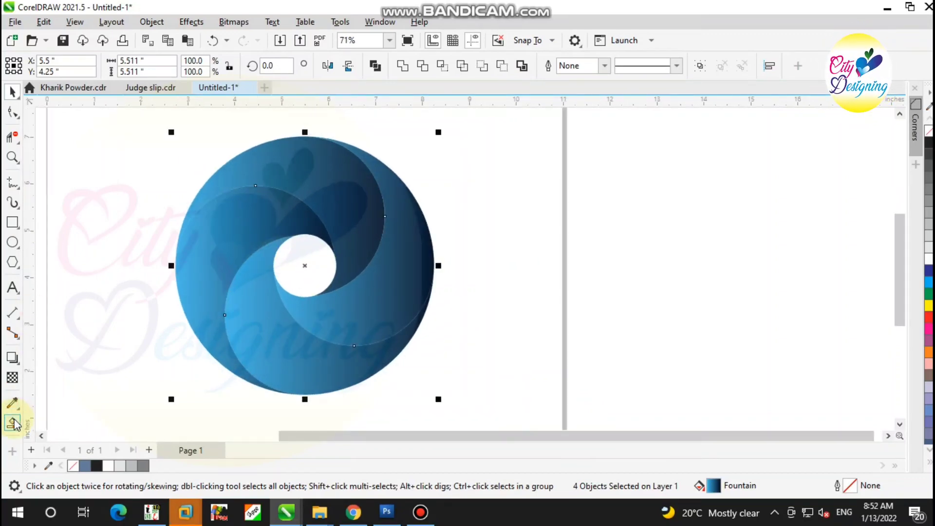
left_click(13, 421)
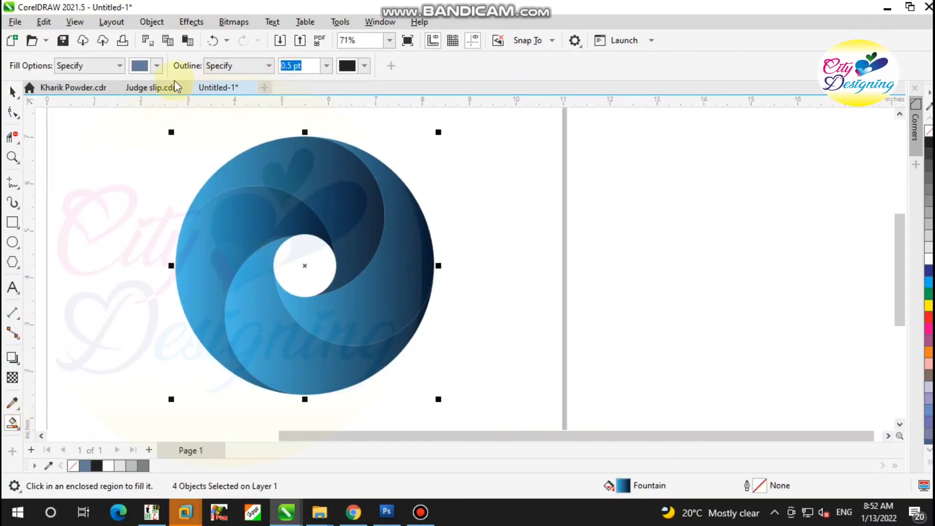
left_click(21, 430)
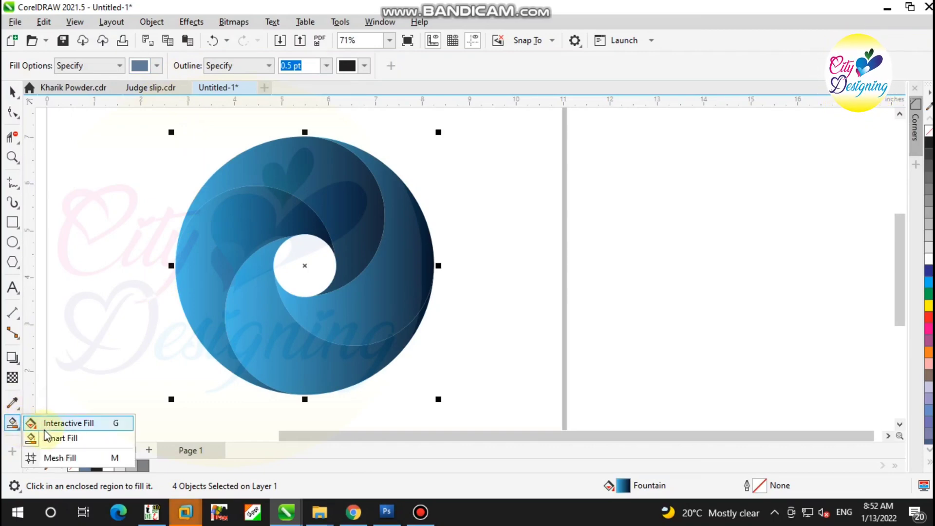
left_click(72, 428)
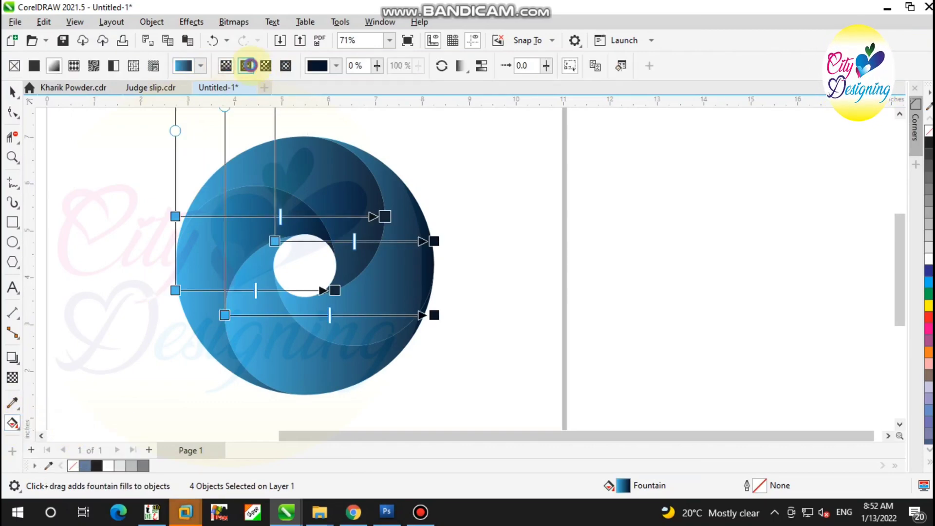
left_click(249, 65)
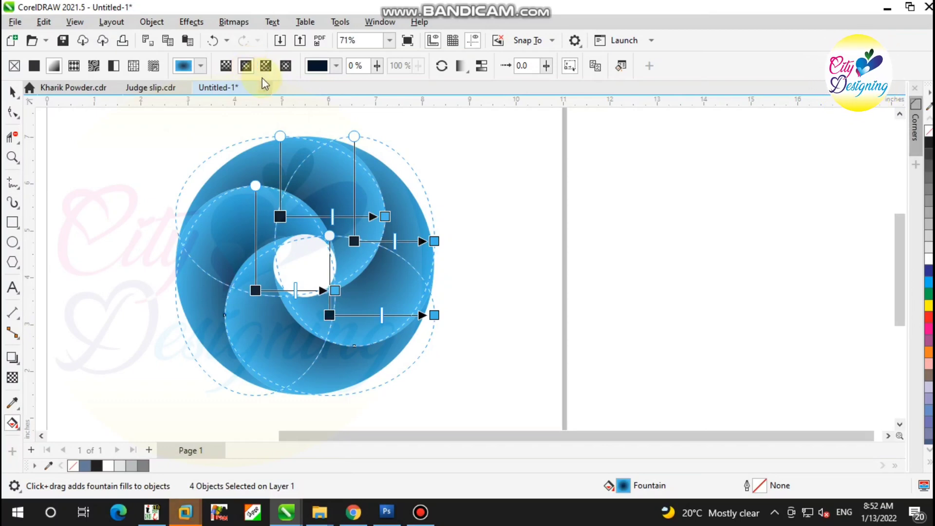
Try conical, elliptical and rectangular fountain fill types on the four segments
left_click(266, 66)
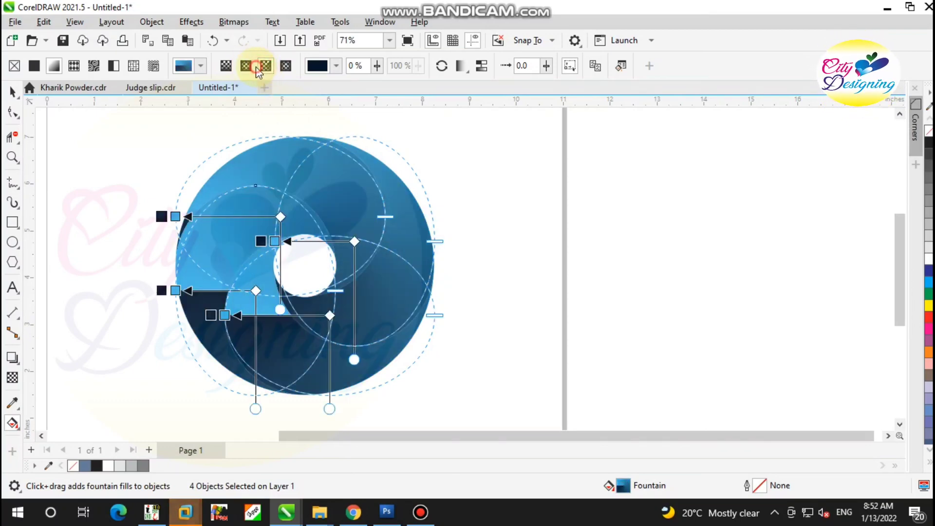
left_click(248, 68)
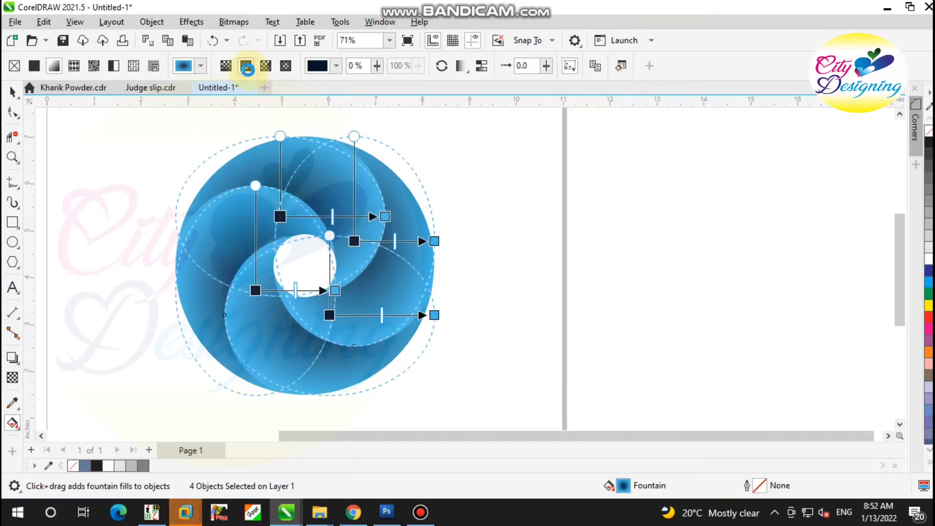
left_click(484, 66)
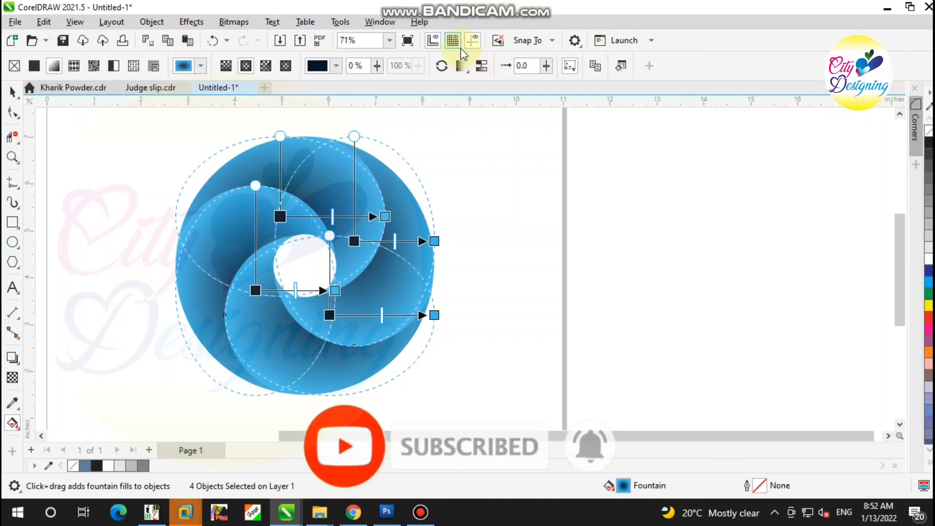
left_click(286, 66)
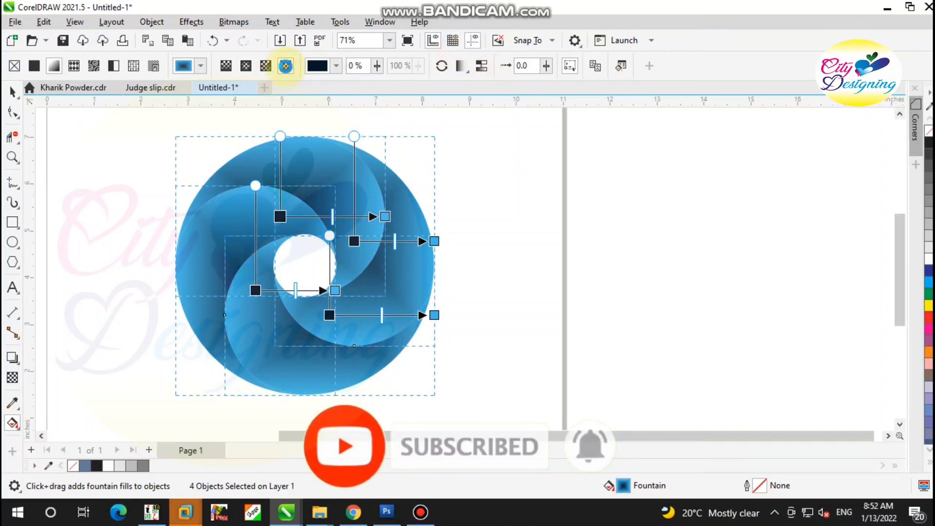
Change the four segments' gradient to a linear fountain fill and deselect them
left_click(224, 64)
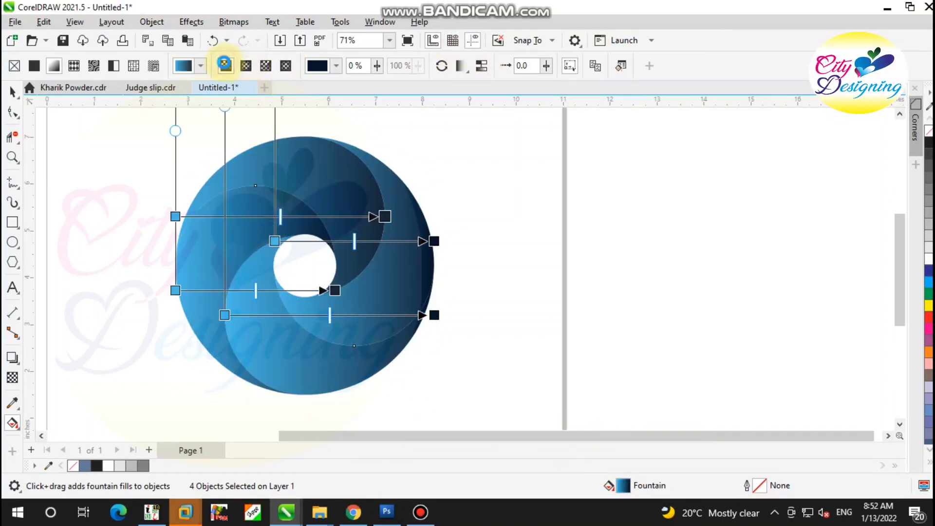
left_click(347, 170)
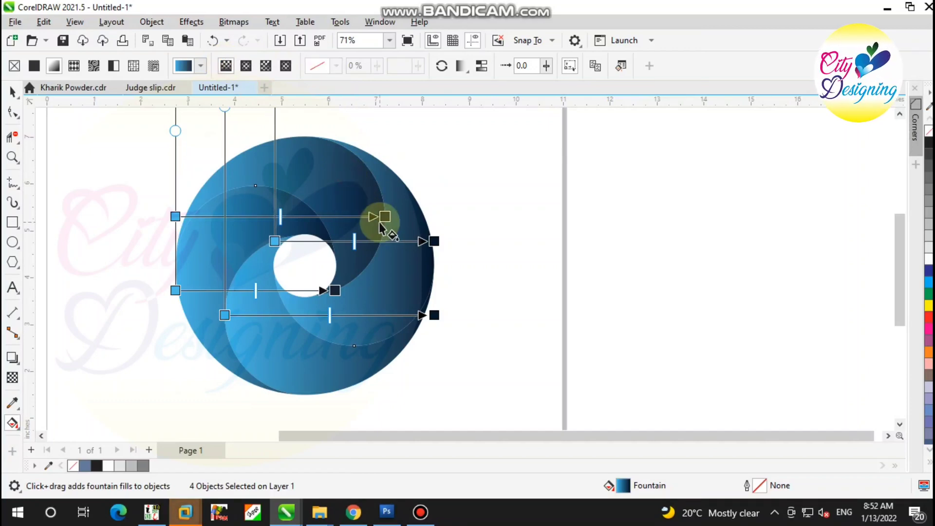
left_click(13, 90)
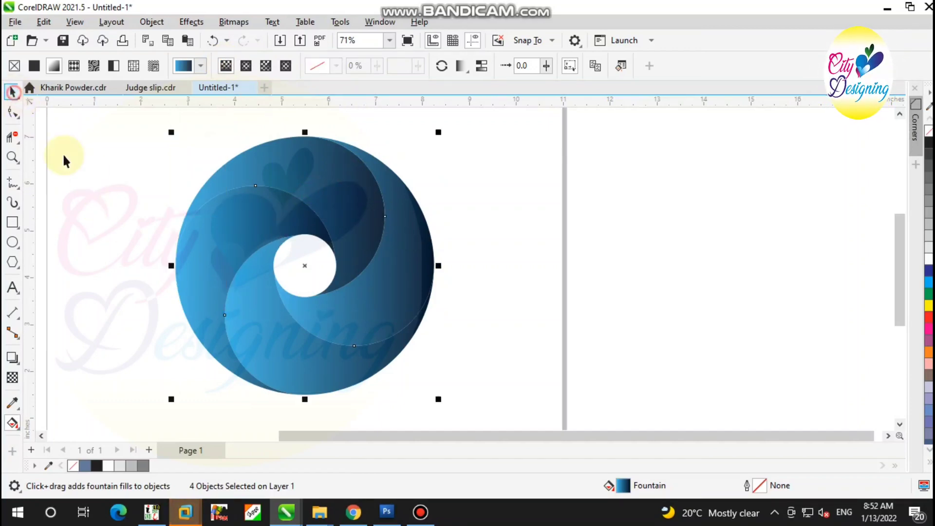
left_click(12, 425)
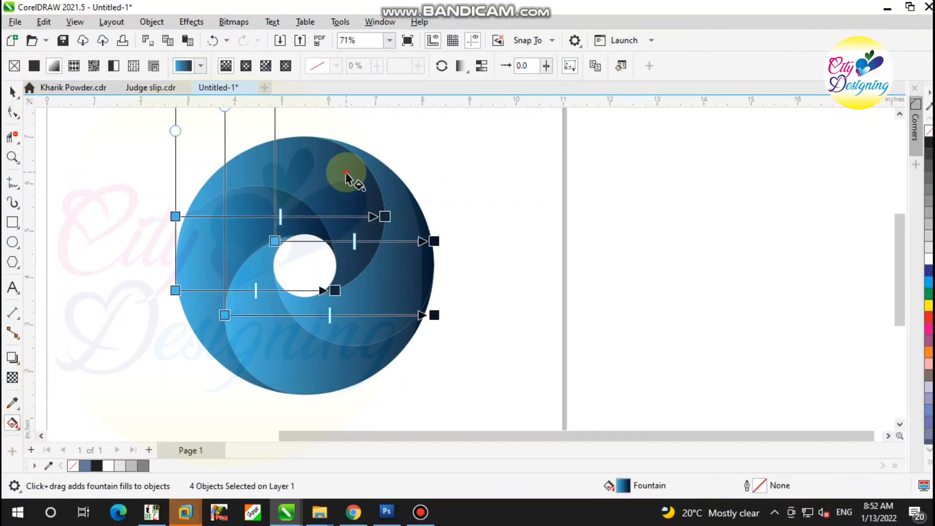
left_click(13, 91)
left_click(125, 183)
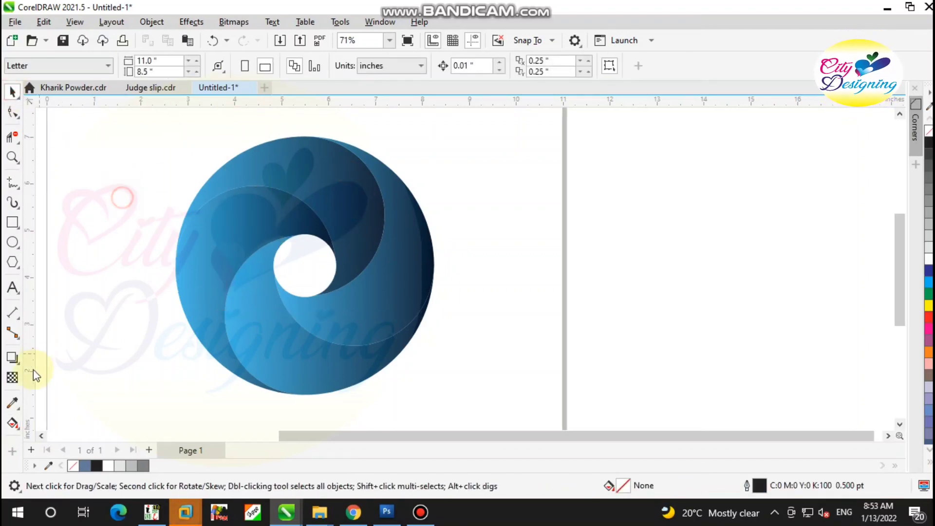
Try new linear gradient directions on the top and left segments individually, with dark blue toward the swirl's inner edges
left_click(12, 423)
left_click(330, 194)
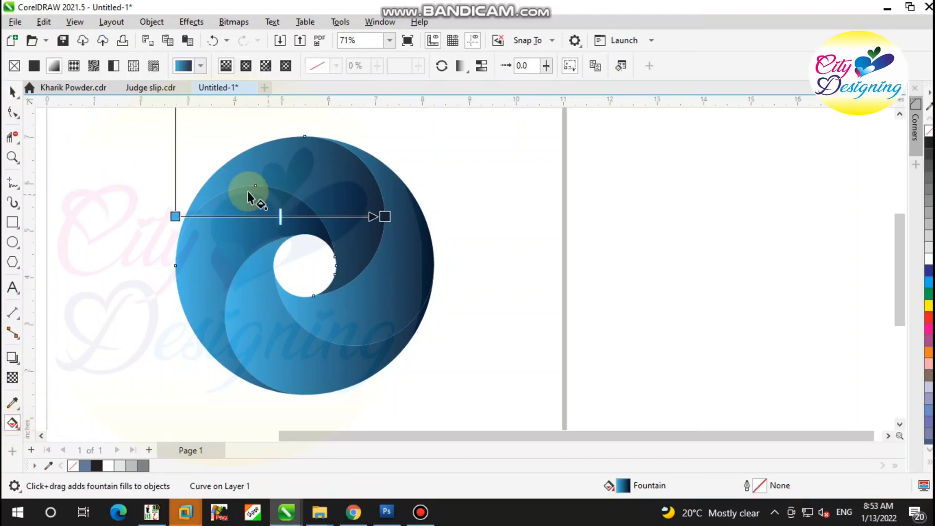
scroll(247, 191, "up", 1)
left_click_drag(250, 218, 217, 316)
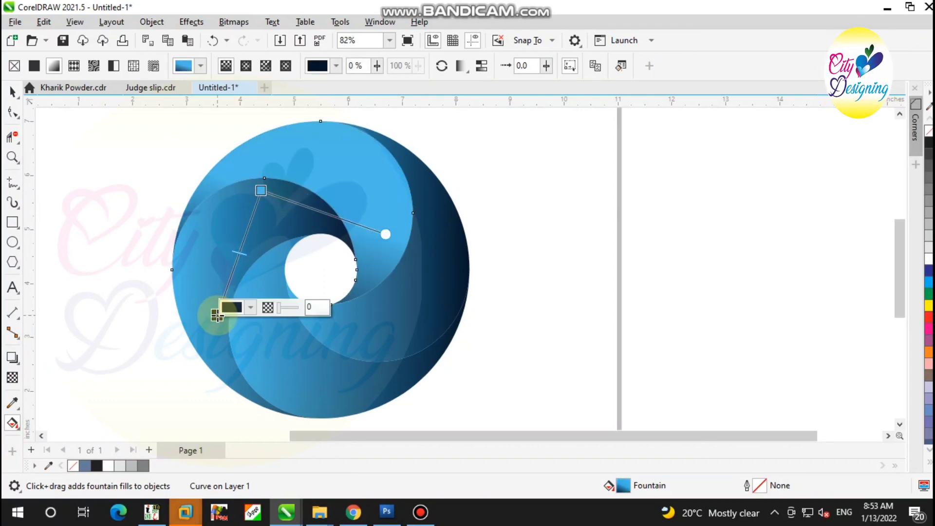
left_click(238, 217)
mouse_move(246, 200)
left_mouse_down()
mouse_move(215, 323)
mouse_move(207, 317)
mouse_move(220, 236)
mouse_move(234, 207)
left_mouse_up()
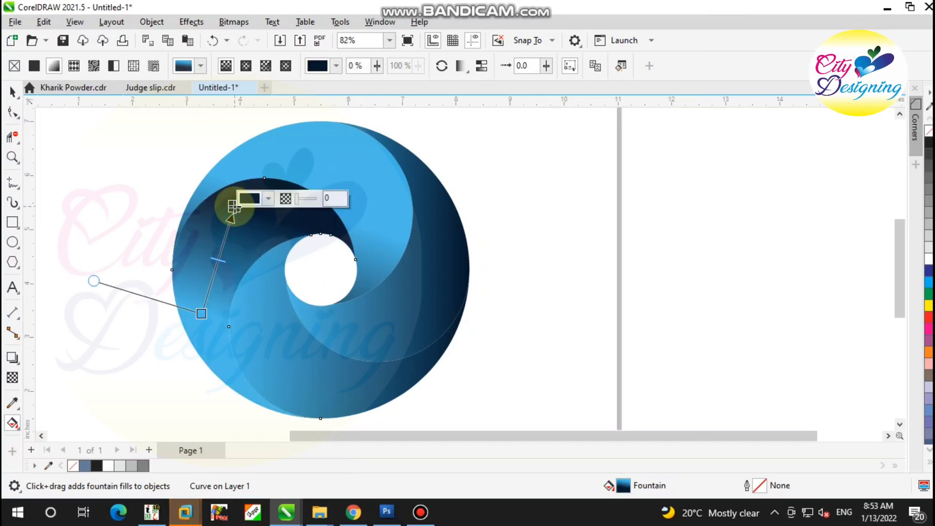
left_click(302, 152)
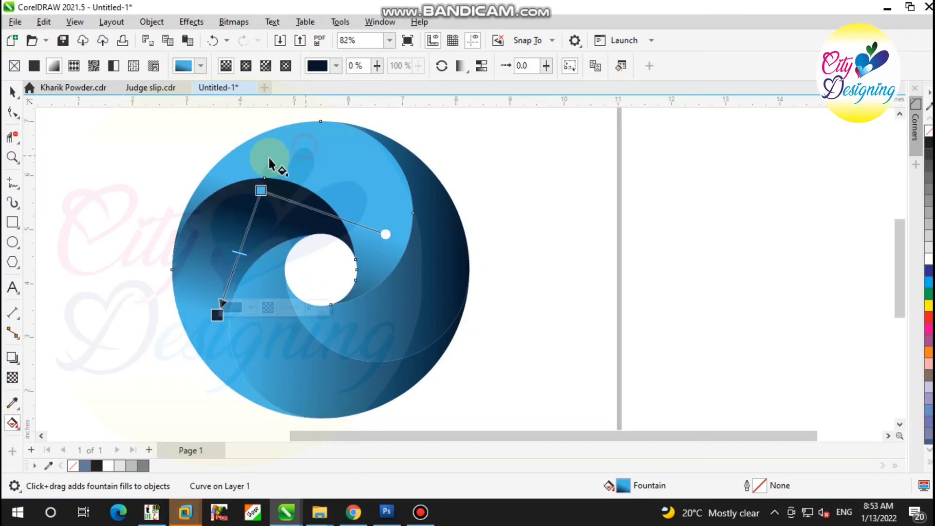
left_click_drag(386, 218, 393, 258)
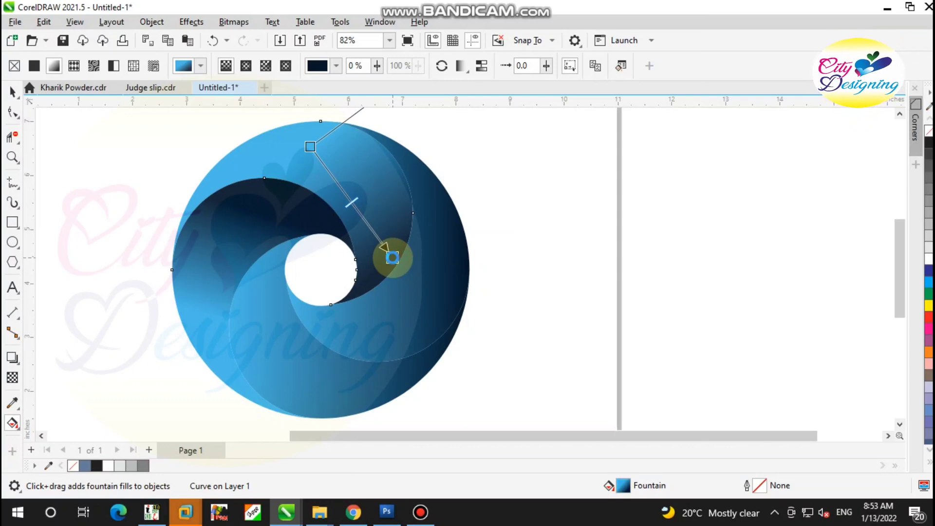
Redraw the linear gradients of the right, bottom and left segments from light blue near the outer rim to dark blue toward the center
left_click(437, 293)
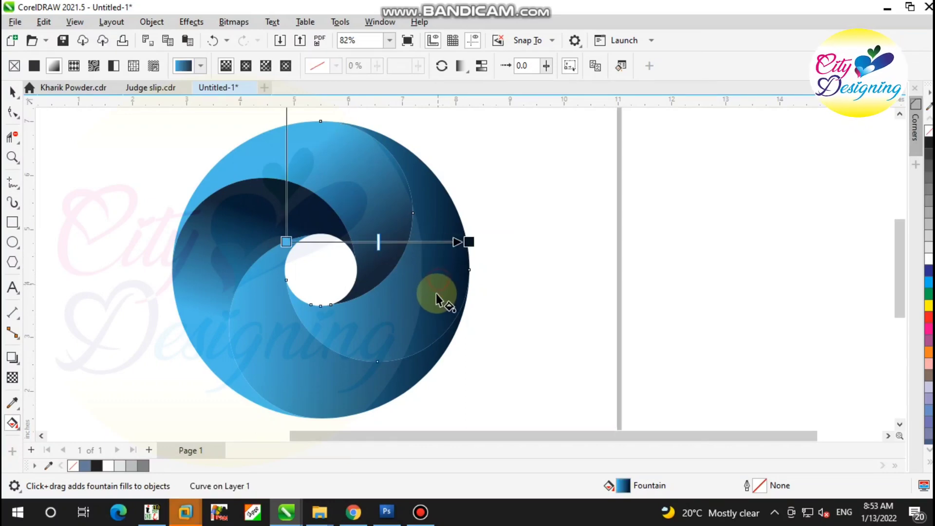
left_click(435, 295)
left_click_drag(436, 220, 374, 330)
left_click(349, 385)
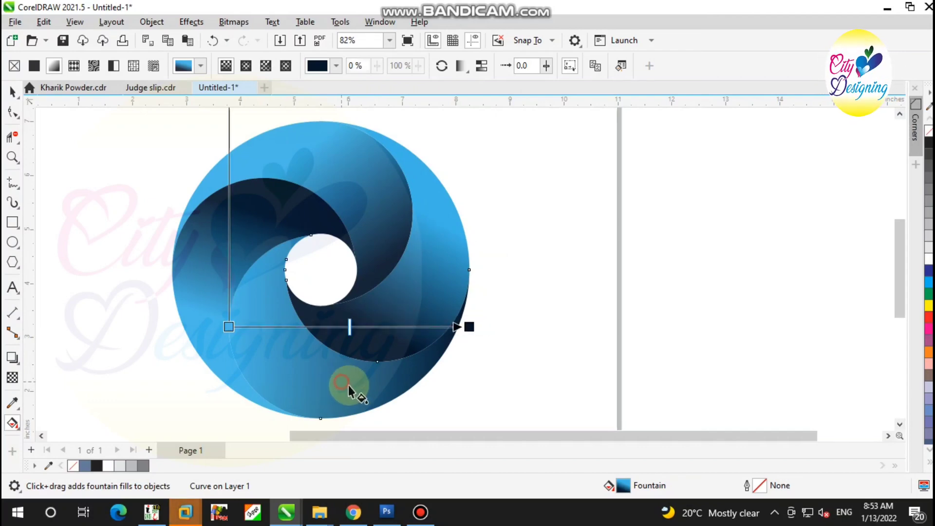
left_click_drag(356, 386, 265, 302)
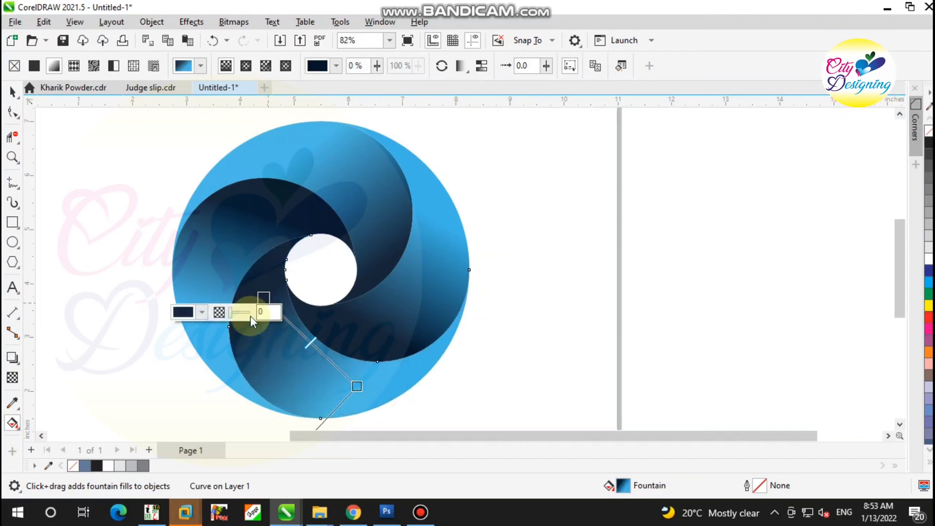
left_click(213, 341)
left_click_drag(213, 344, 236, 225)
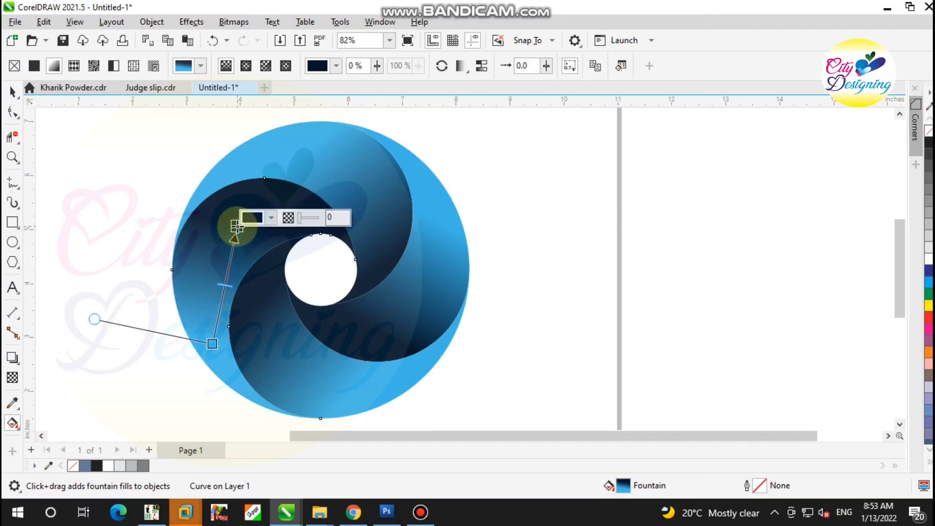
Redraw the top segment's gradient diagonally from light blue at its upper-left edge to dark blue at its lower-right curve
left_click(339, 171)
left_click_drag(309, 141, 378, 224)
left_click_drag(273, 152, 282, 147)
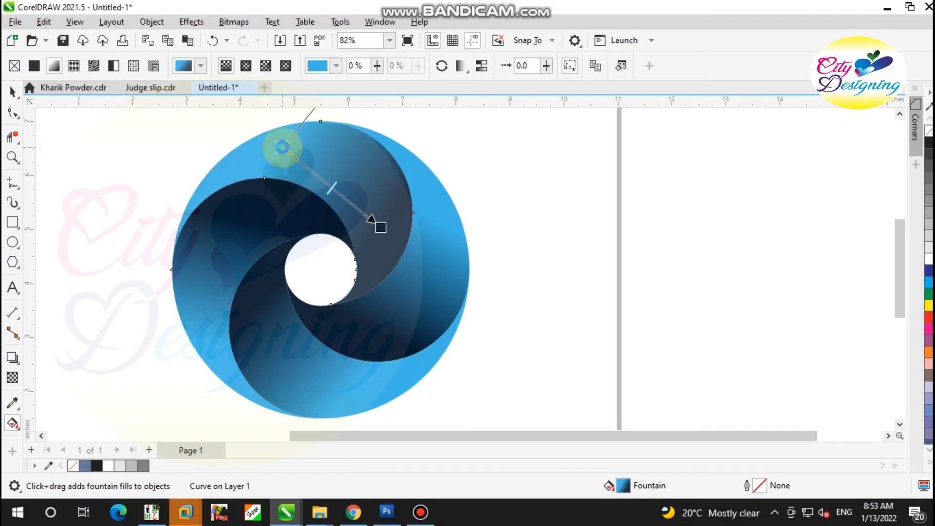
Try sampling the neighboring segment's dark blue as the end color of the top segment's gradient
left_click(372, 227)
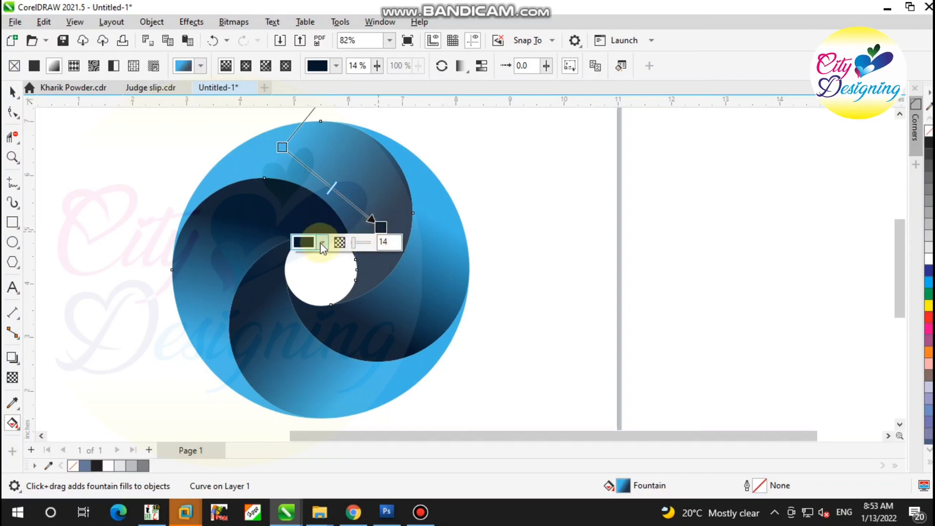
left_click(322, 244)
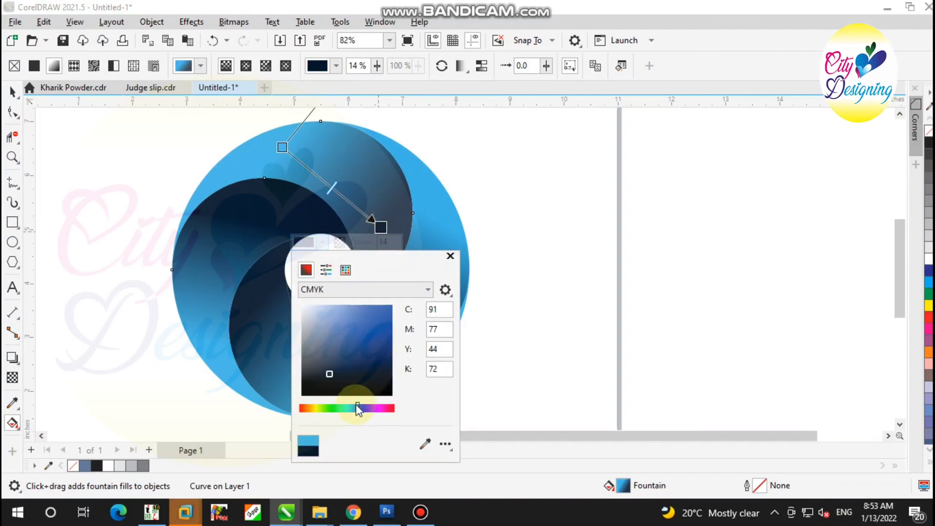
left_click(425, 440)
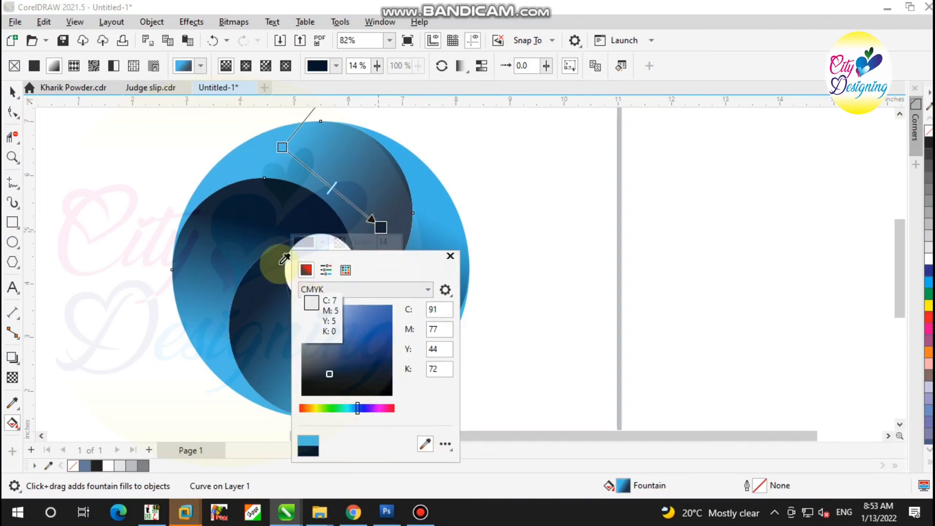
left_click(340, 241)
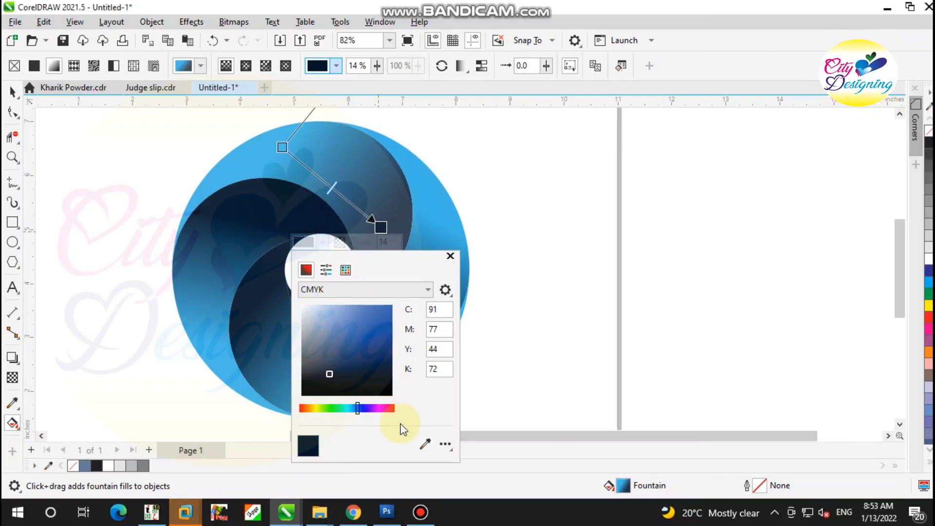
left_click(450, 256)
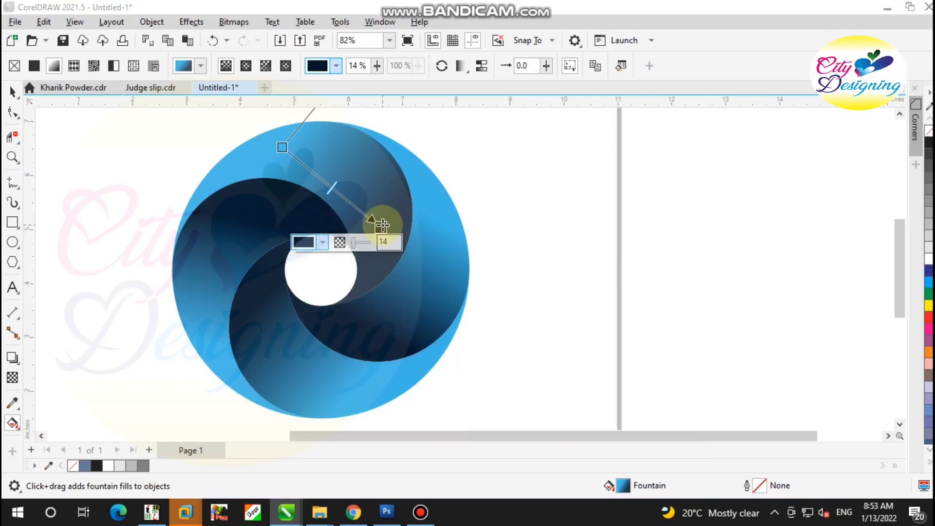
Try shifting the start and end of the top segment's gradient toward its outer-left part
mouse_move(379, 225)
left_mouse_down()
mouse_move(336, 178)
mouse_move(386, 211)
mouse_move(403, 244)
mouse_move(397, 259)
mouse_move(382, 251)
left_mouse_up()
left_click_drag(237, 165, 325, 191)
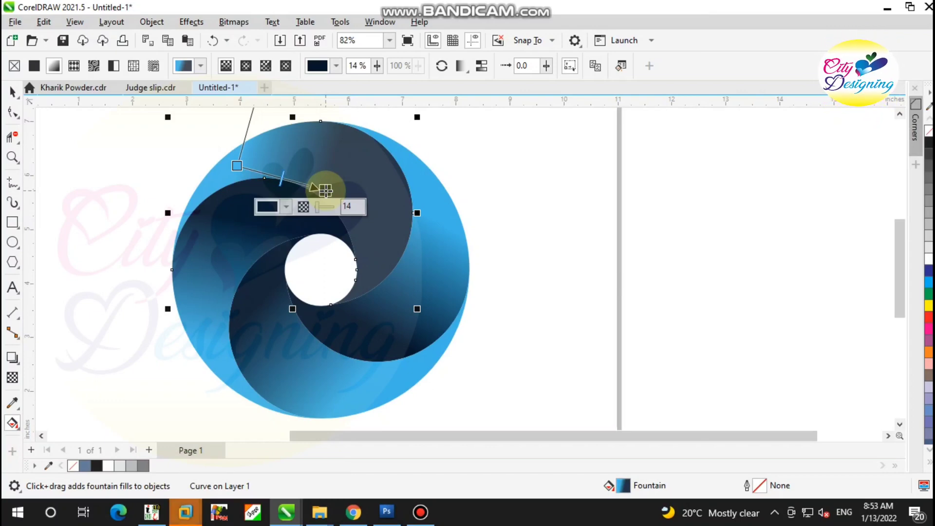
left_click_drag(326, 191, 351, 207)
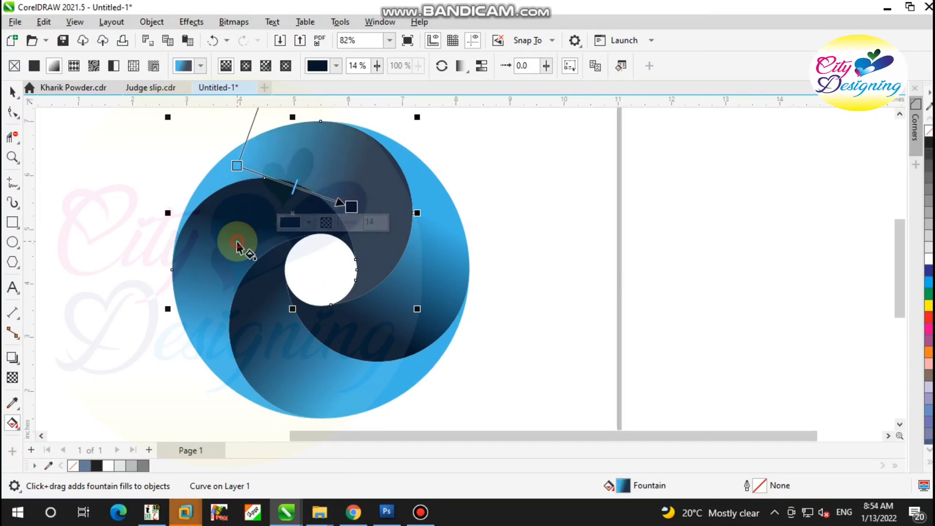
left_click(238, 244)
Copy the left segment's fill to the top segment and redraw its gradient from light blue at the upper left to dark blue at the lower right
left_click(327, 192)
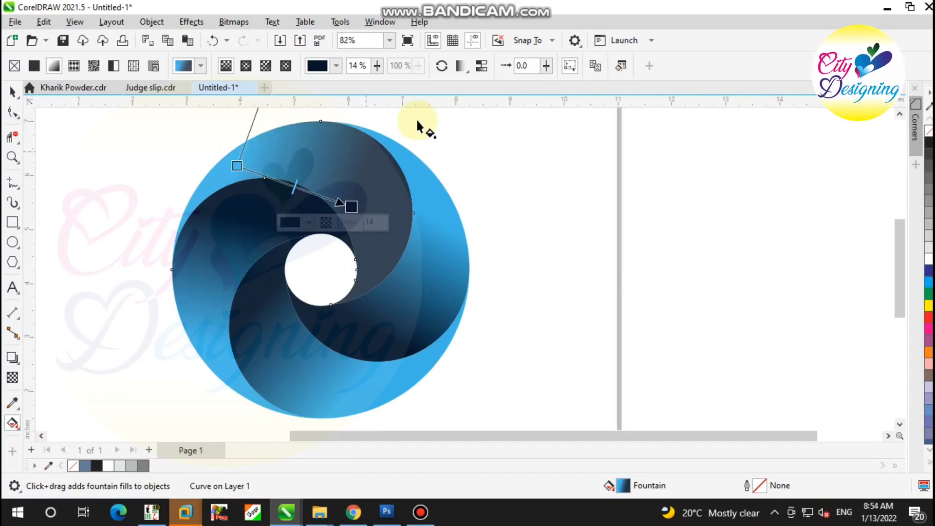
left_click(596, 66)
left_click(219, 217)
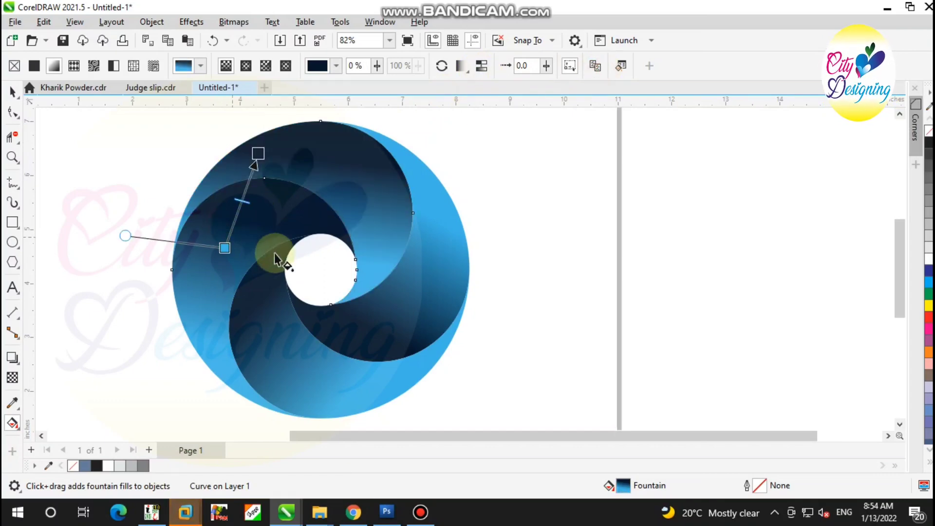
left_click_drag(303, 155, 370, 228)
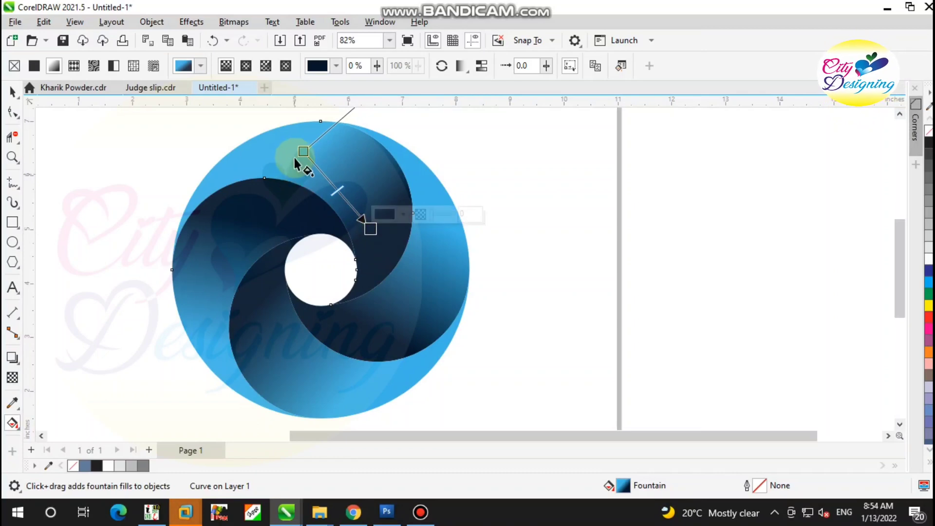
left_click_drag(302, 151, 271, 152)
Move the light blue start of the bottom segment's gradient slightly outward, then deselect the segment
left_click(319, 367)
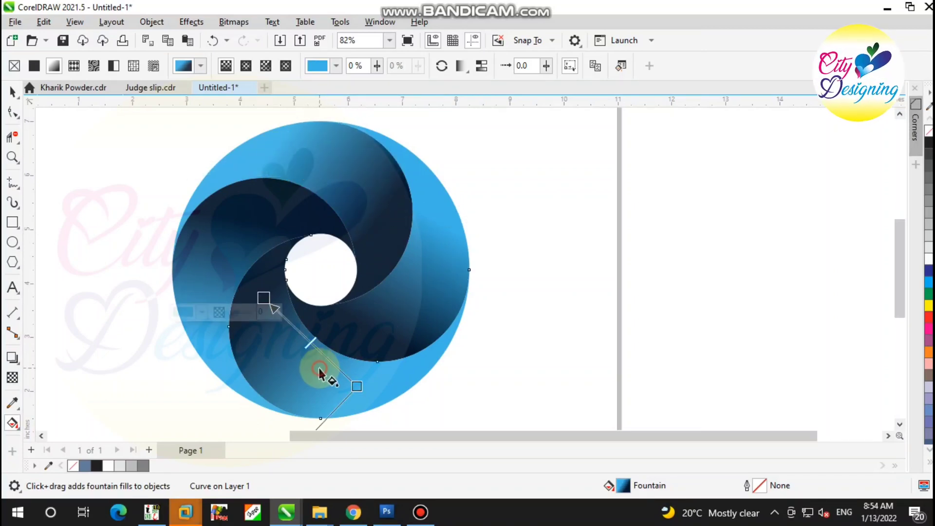
left_click(365, 386)
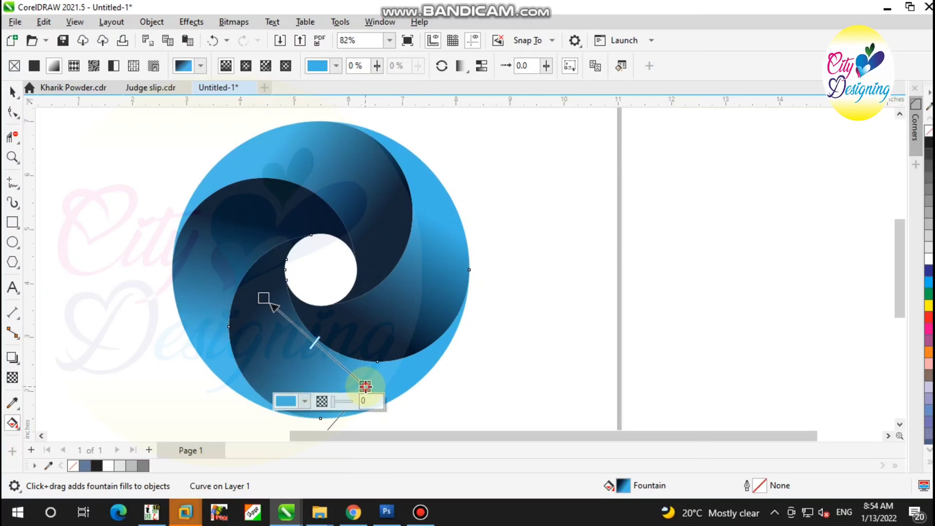
left_click(16, 94)
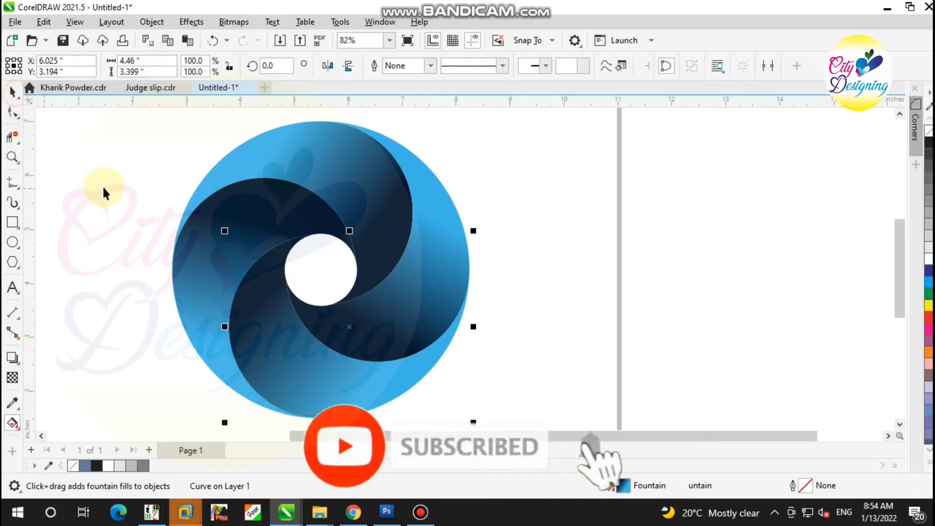
left_click(111, 205)
Scale the center circle inward to about 0.987 inches around its center and fill it red (C:0 M:100 Y:100 K:0)
scroll(131, 254, "down", 2)
scroll(236, 258, "up", 1)
scroll(233, 271, "up", 2)
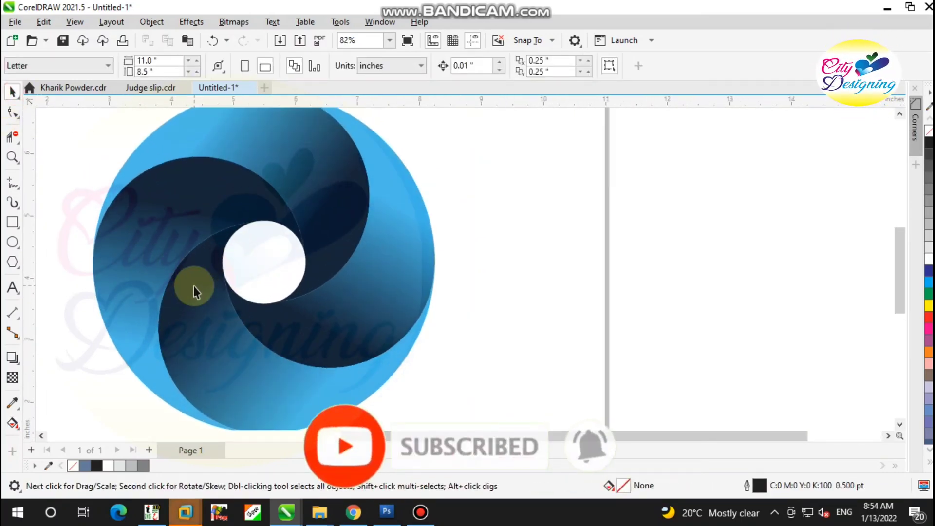
left_click(261, 256)
scroll(261, 257, "up", 3)
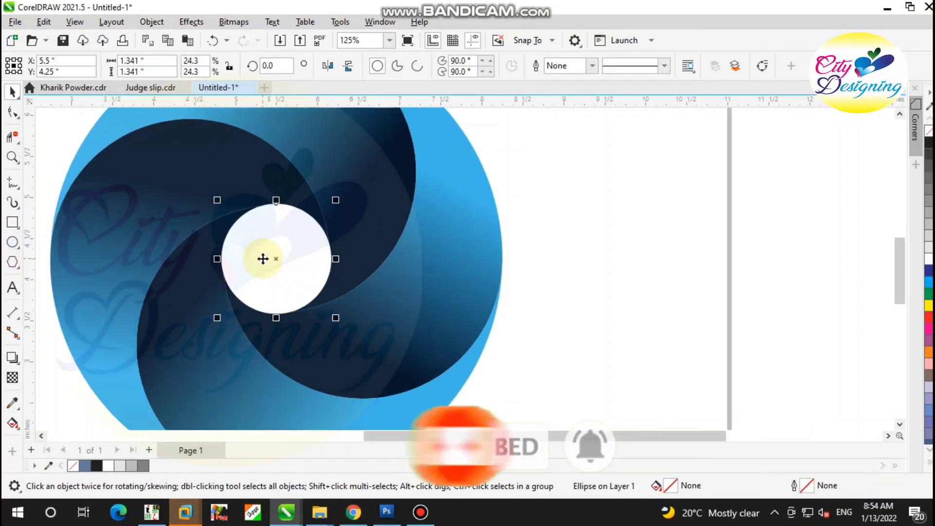
left_click_drag(359, 181, 359, 197)
left_click(930, 319)
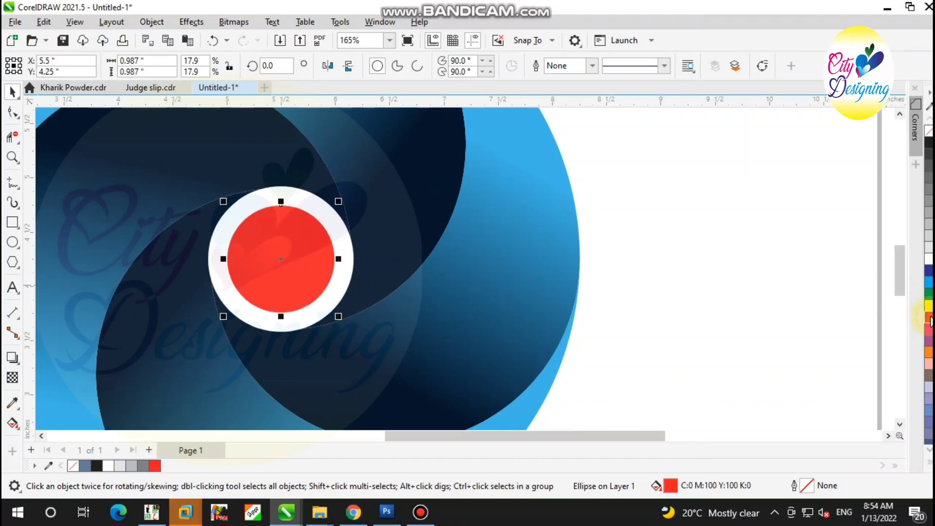
Select all parts of the swirl logo and move them straight up the page to Y 5.173 in
left_click_drag(343, 199, 347, 196)
scroll(374, 226, "down", 2)
left_click(527, 213)
key("F2")
right_click(454, 204)
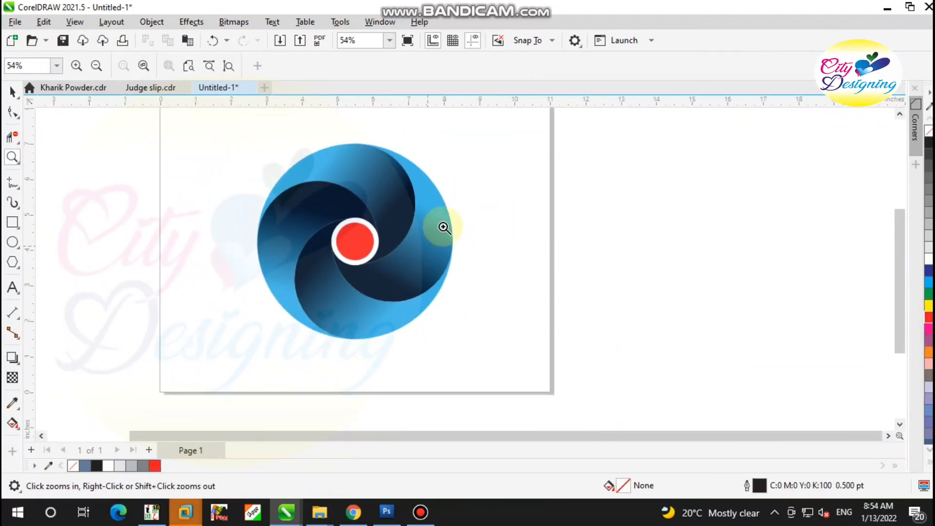
left_click_drag(469, 141, 238, 350)
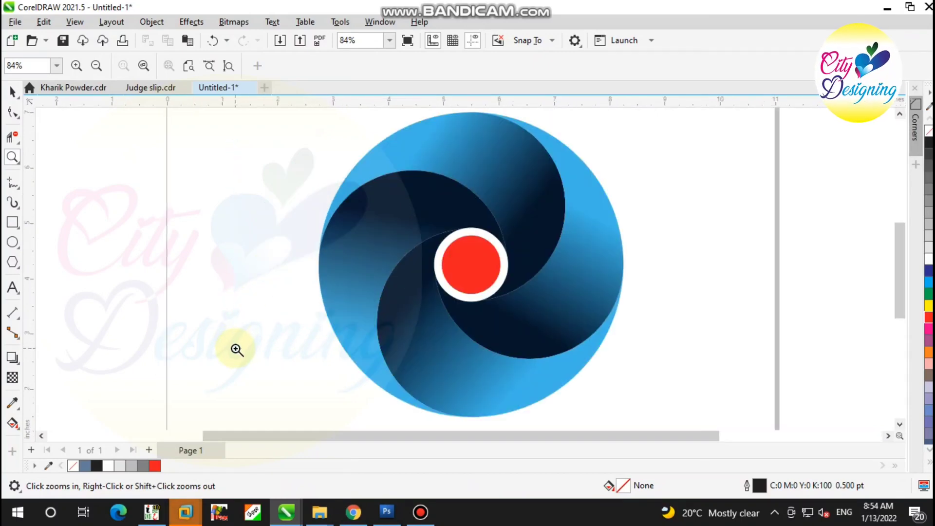
left_click(12, 91)
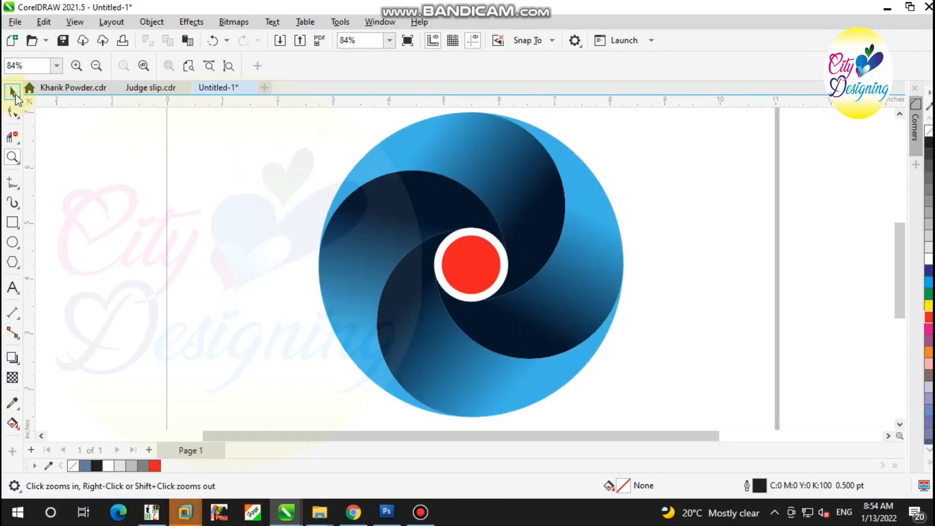
scroll(161, 229, "down", 3)
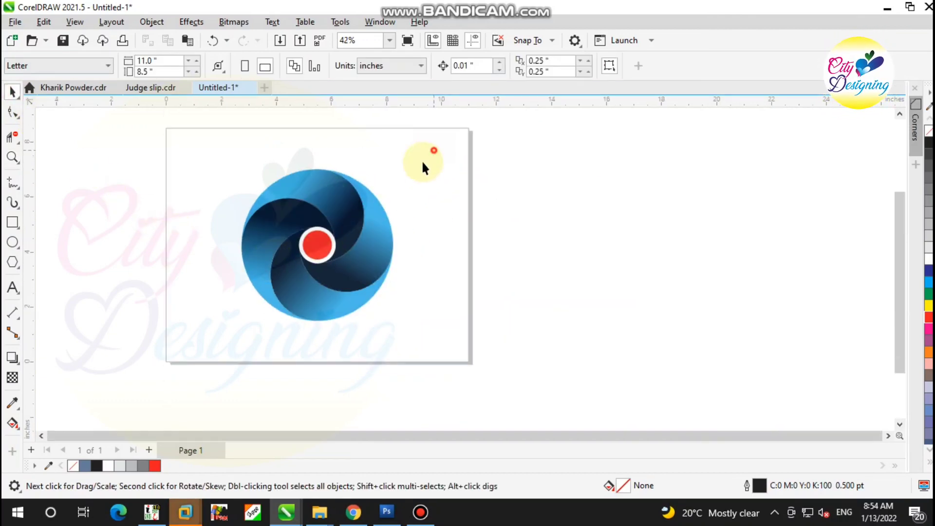
left_click_drag(431, 146, 162, 358)
left_click_drag(326, 190, 329, 160)
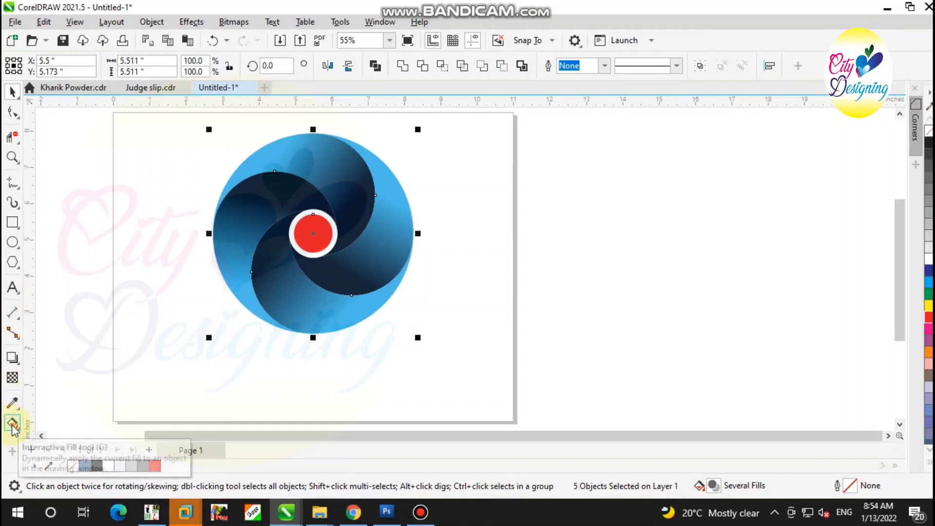
Add the text "City Graphics" below the swirl and enlarge it proportionally to about 97.5 pt
left_click(12, 288)
left_click(170, 398)
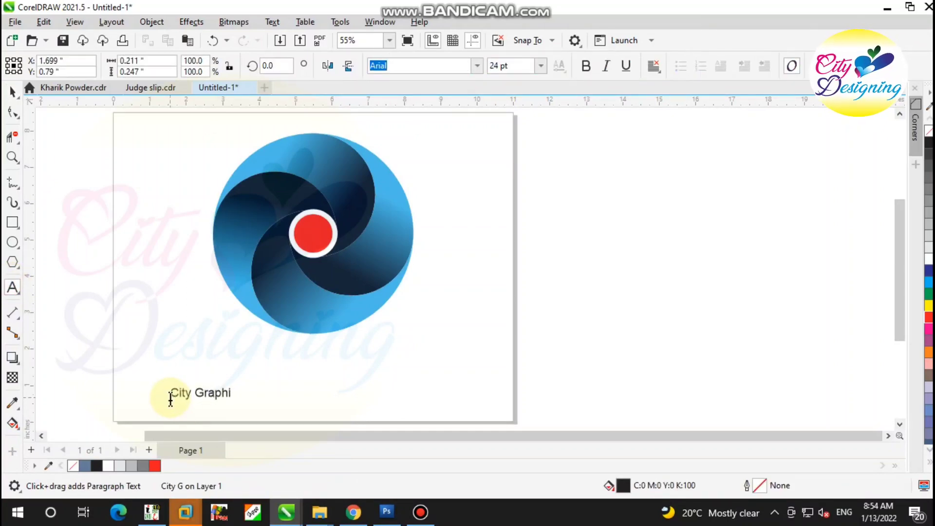
key("ctrl+a")
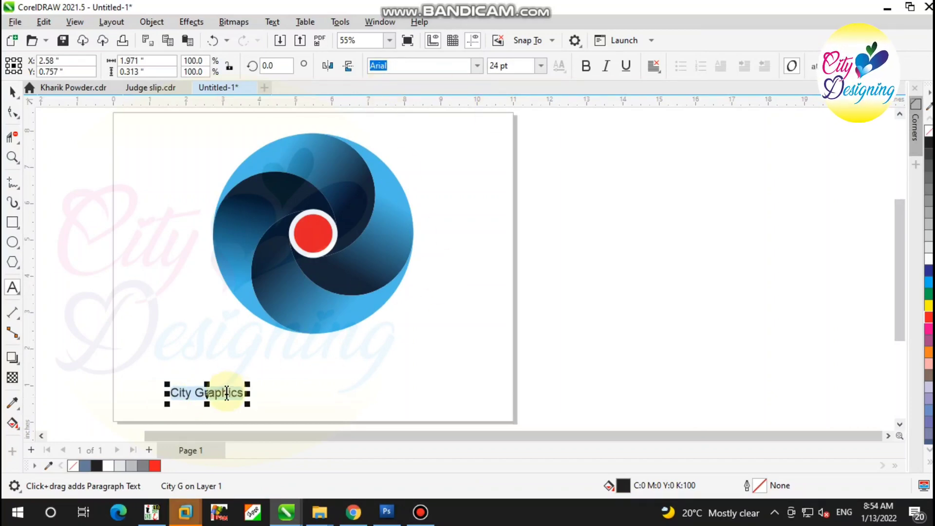
left_click_drag(248, 385, 468, 321)
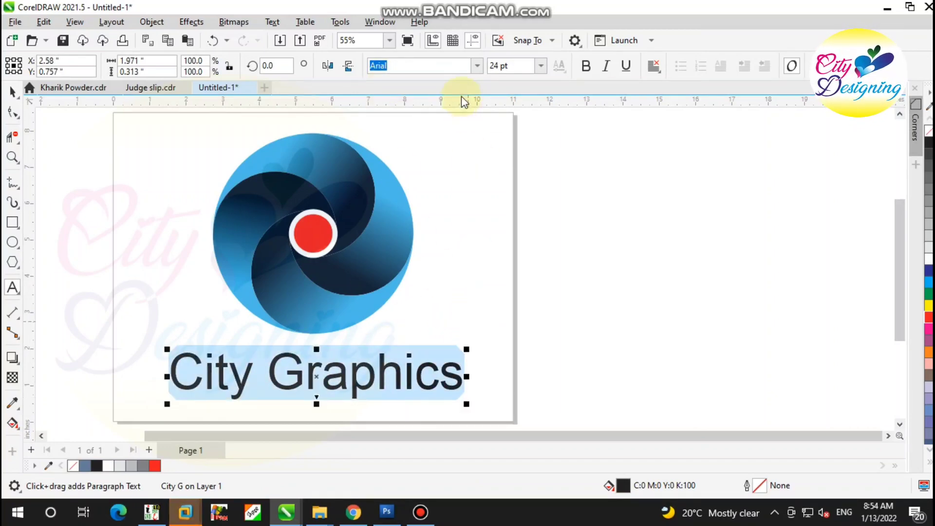
Set the "City Graphics" text in the Archangelsk font and scale it about its centre to about 120.4 pt
left_click(477, 66)
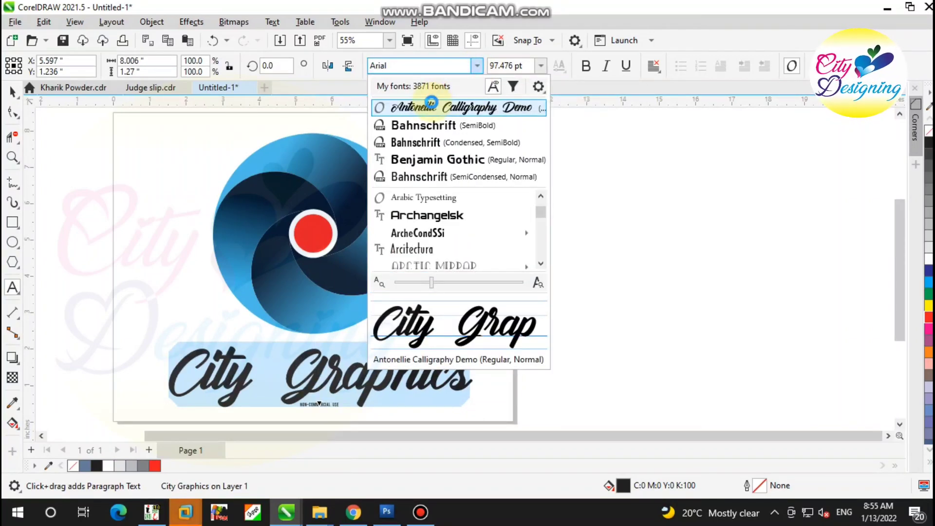
left_click(424, 215)
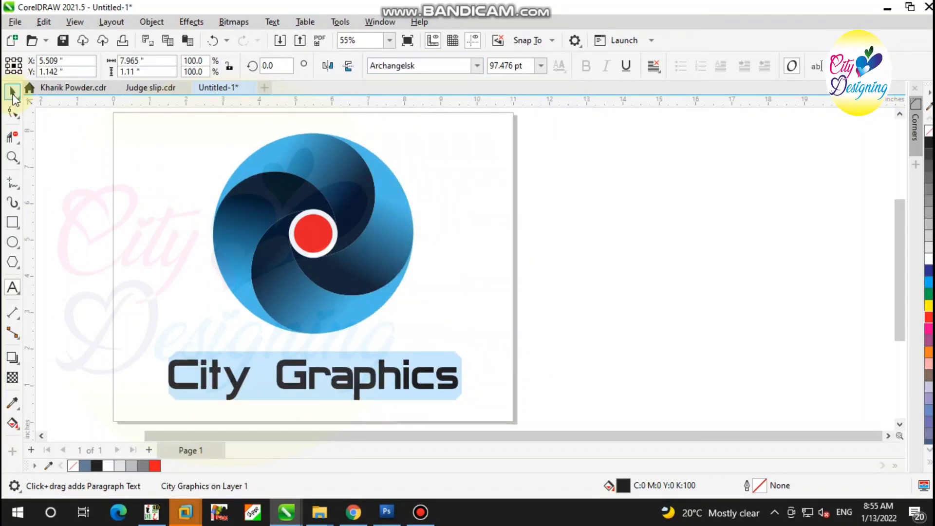
left_click(12, 91)
left_click_drag(462, 355, 496, 344)
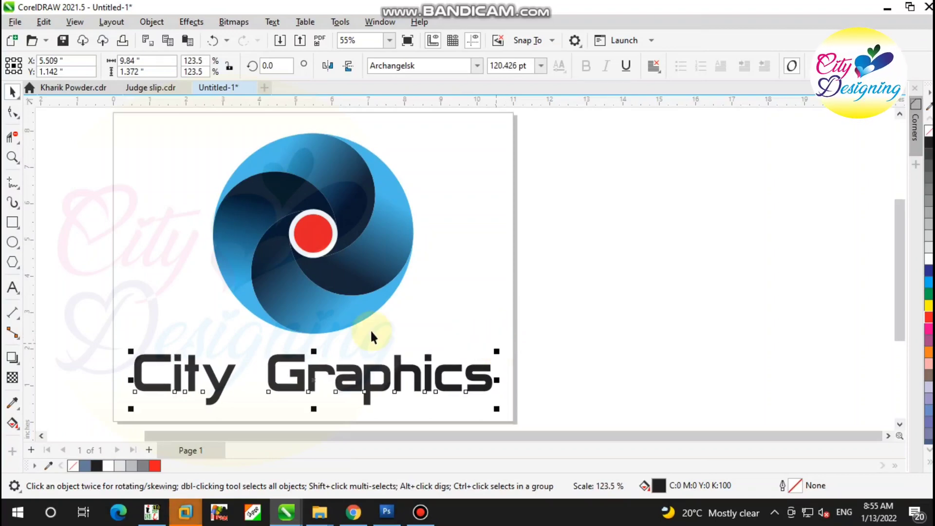
Try to centre the text horizontally on the swirl's bottom segment
left_click(308, 320, "shift")
key("c")
left_click(652, 324)
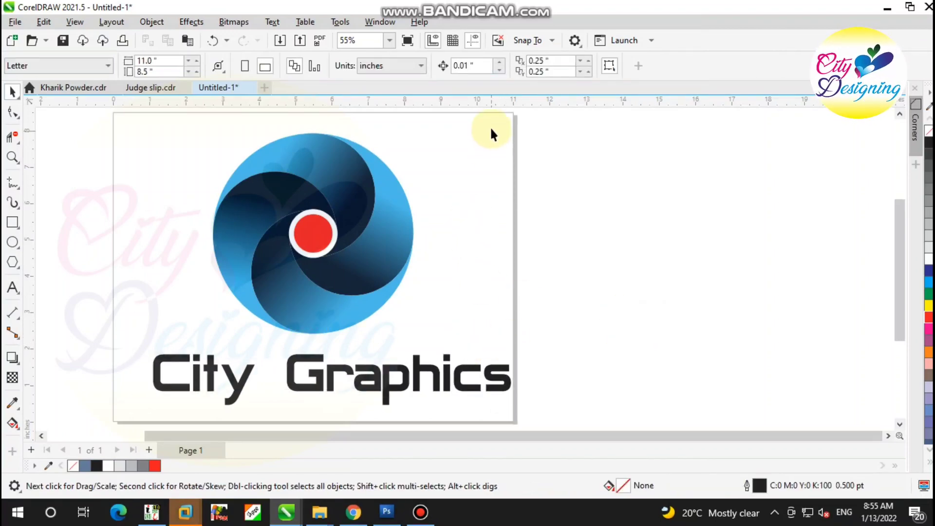
Group the five objects that make up the swirl
left_click_drag(492, 126, 173, 341)
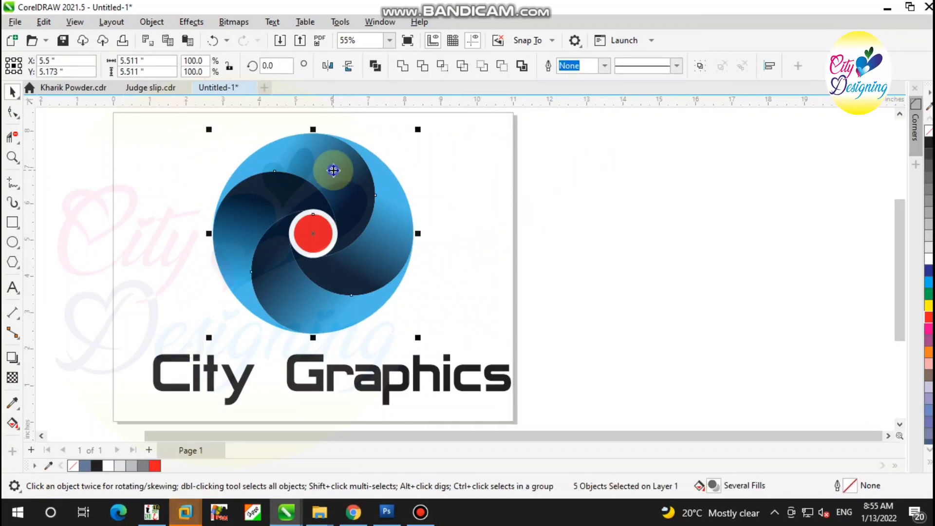
right_click(332, 169)
left_click(357, 171)
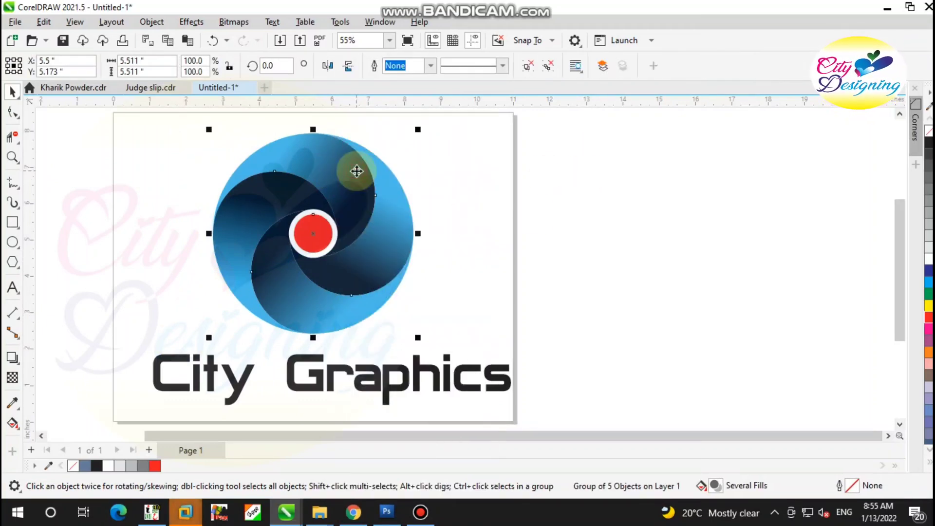
Centre the "City Graphics" text horizontally under the grouped swirl and move it up to Y 1.341 in
left_click(533, 343)
left_click(460, 370)
left_click(359, 310, "shift")
key("c")
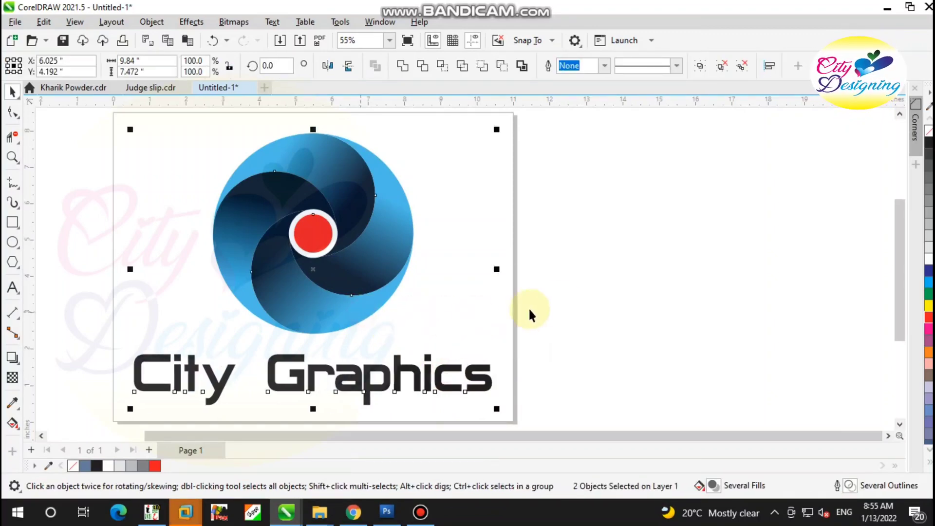
left_click(528, 308)
scroll(303, 388, "up", 1)
left_click_drag(303, 382, 305, 372)
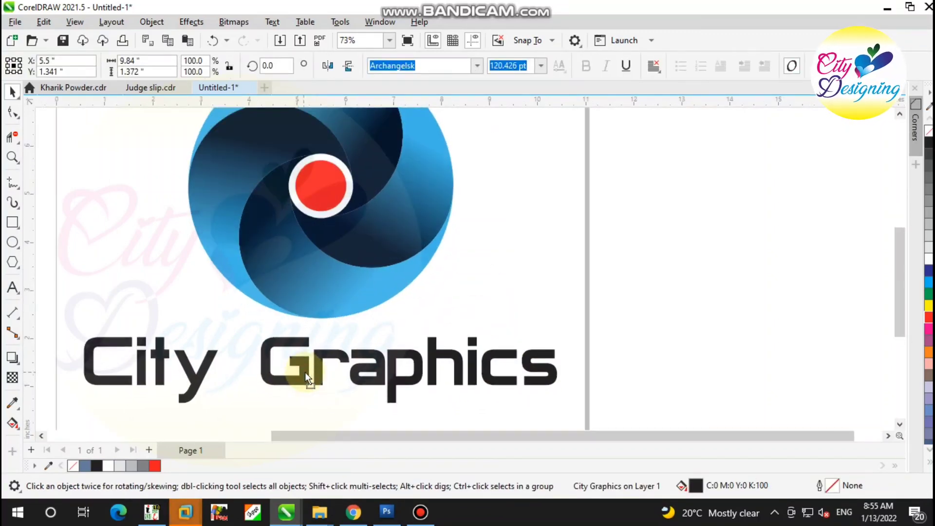
Sample the dark navy (C:91 M:77 Y:44 K:72) from the swirl and apply it to the "City Graphics" text
left_click(19, 294)
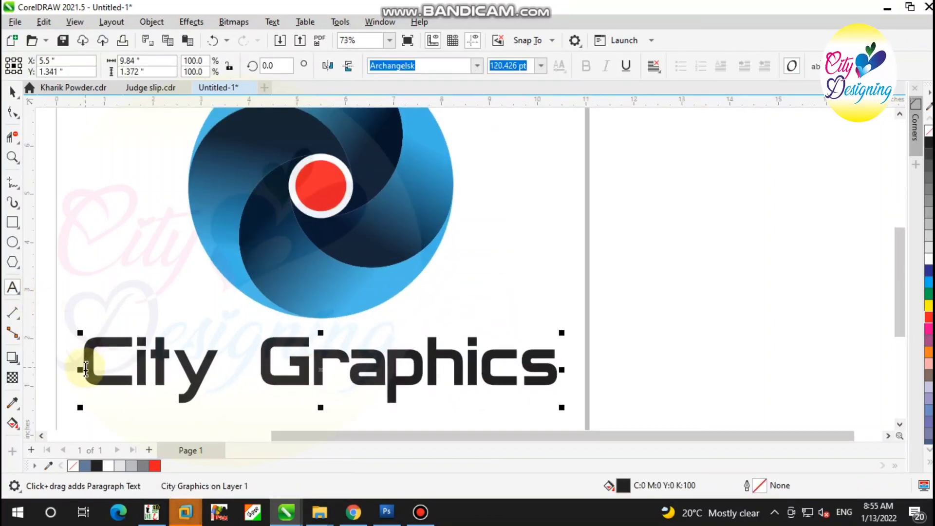
left_click_drag(80, 371, 213, 373)
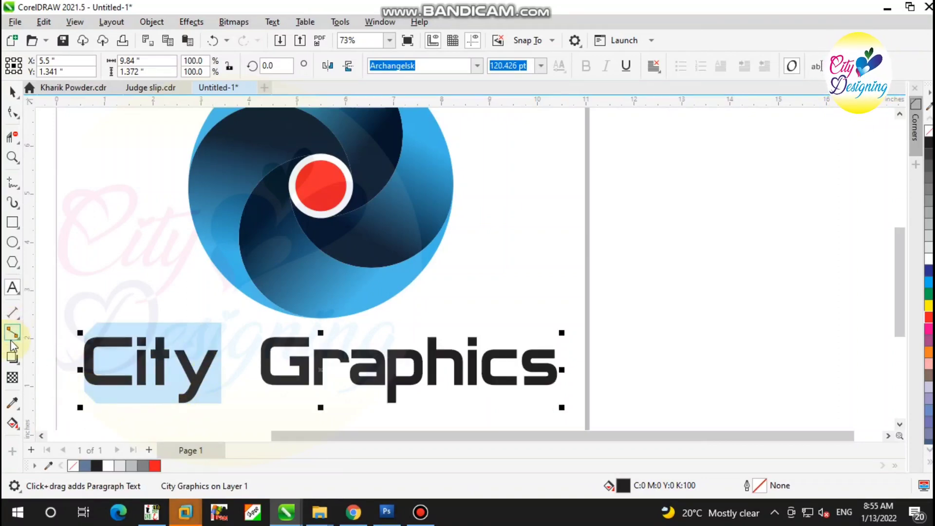
left_click(12, 406)
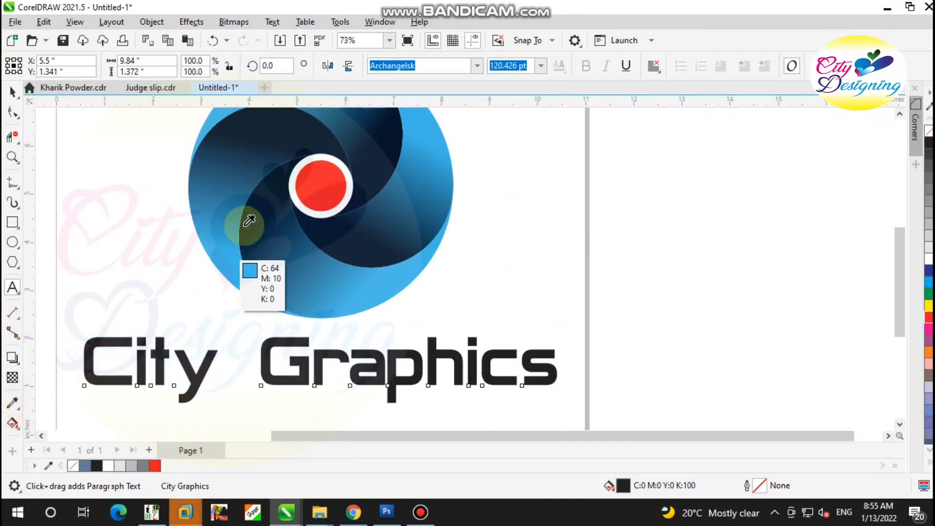
left_click(303, 129)
left_click(194, 375)
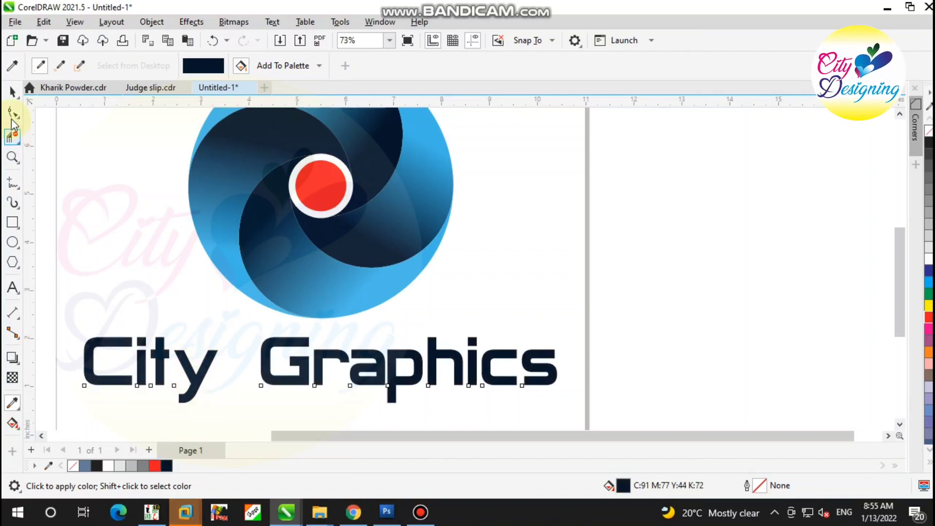
left_click(12, 91)
Colour only the word "Graphics" red (C:0 M:100 Y:100 K:0) and deselect the text
left_click(13, 289)
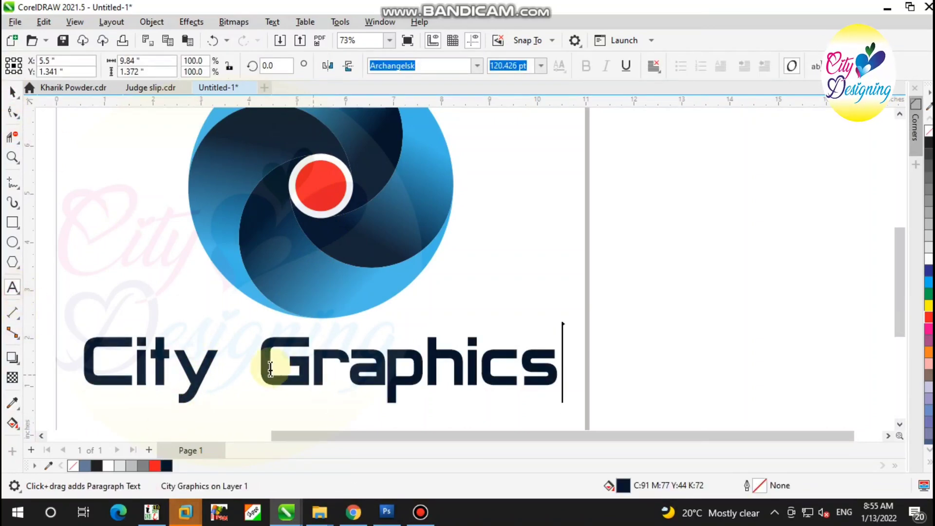
left_click_drag(261, 365, 548, 377)
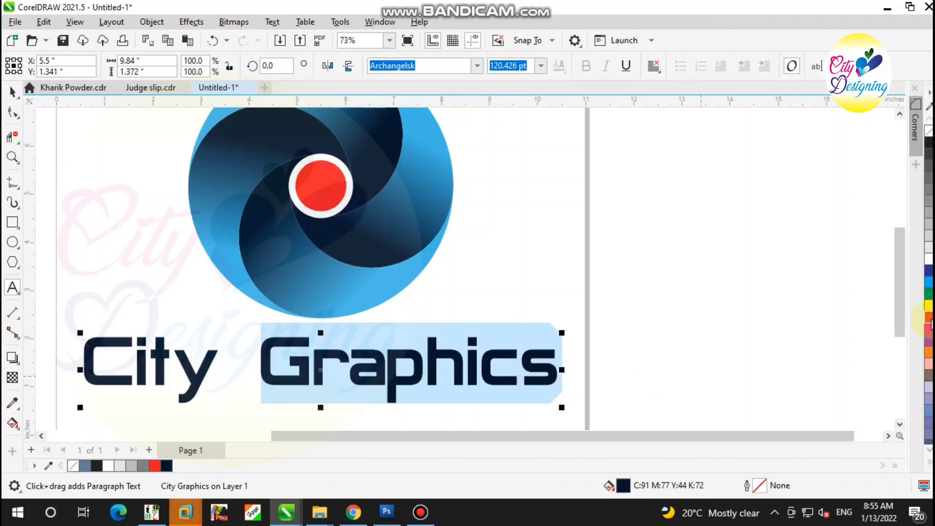
left_click(930, 318)
left_click(12, 91)
scroll(536, 220, "down", 3)
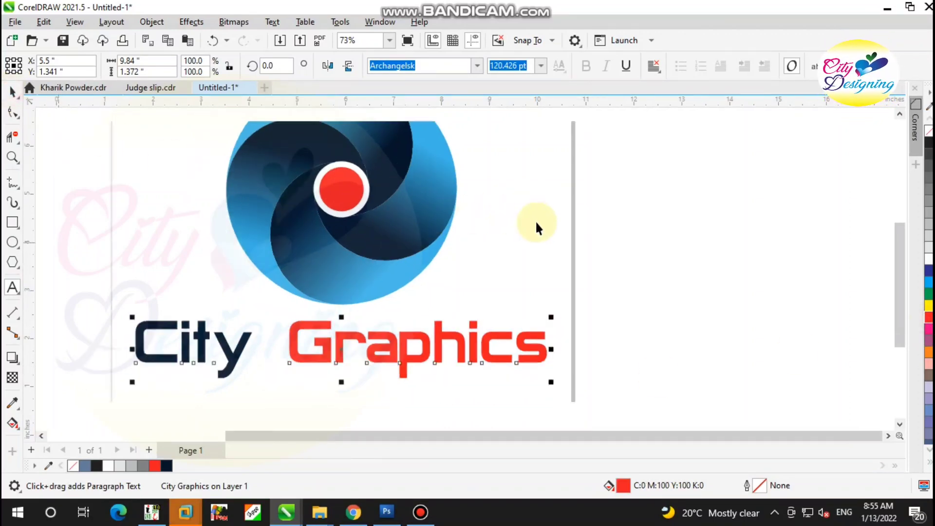
left_click(645, 262)
Remove the space between "City" and "Graphics" so the text reads "CityGraphics"
left_click(11, 288)
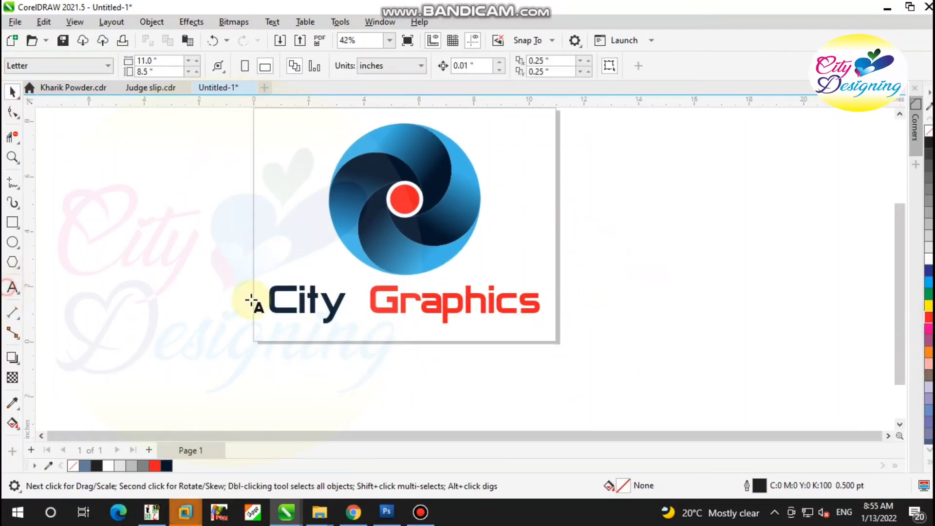
scroll(339, 302, "up", 1)
left_click(349, 306)
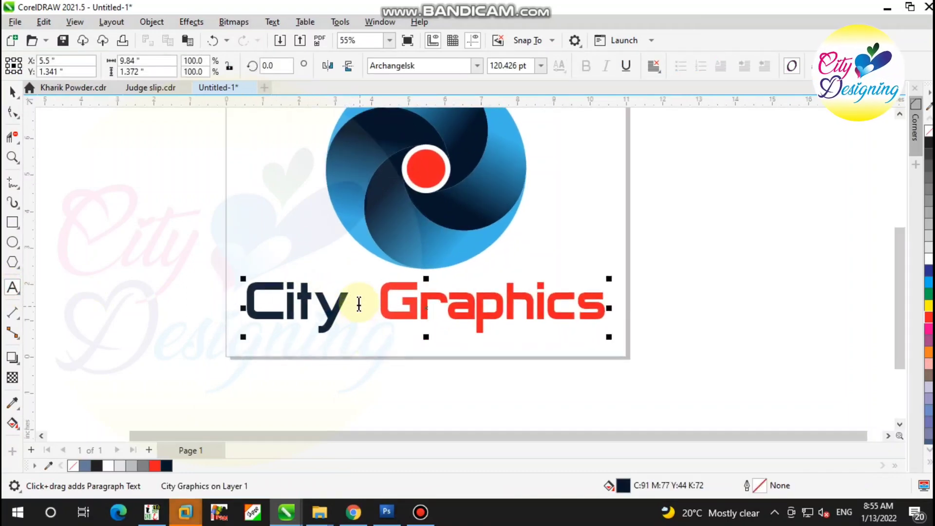
left_click_drag(358, 303, 370, 307)
key("BackSpace")
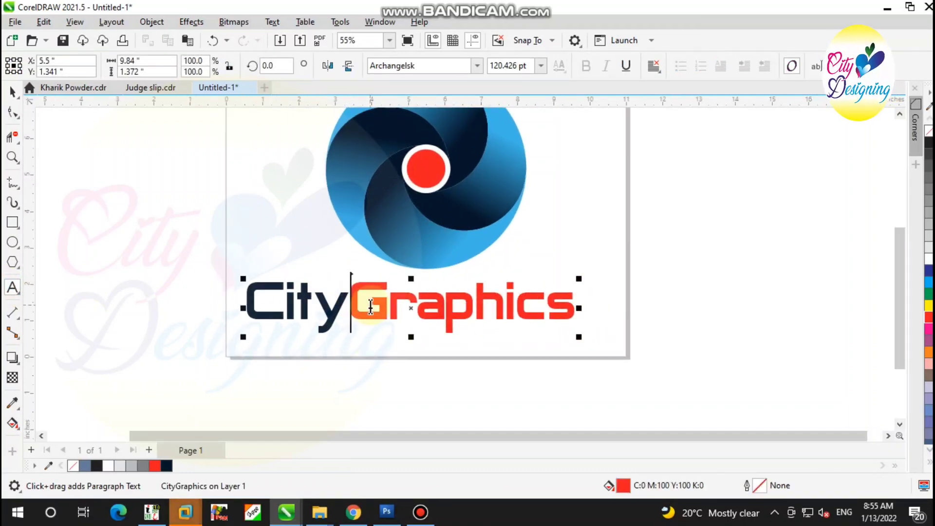
Centre the "CityGraphics" text horizontally on the swirl group and deselect both
left_click(397, 230, "shift")
key("c")
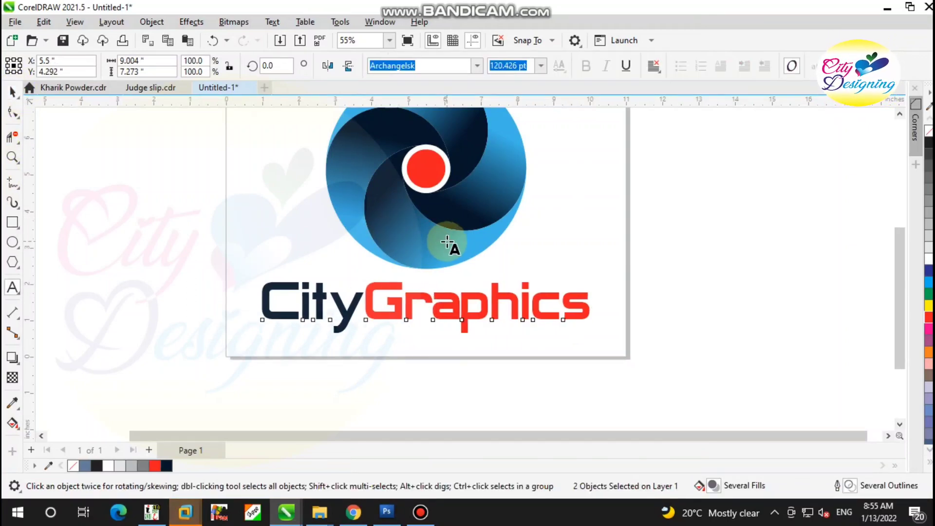
left_click(347, 349)
scroll(346, 349, "down", 1)
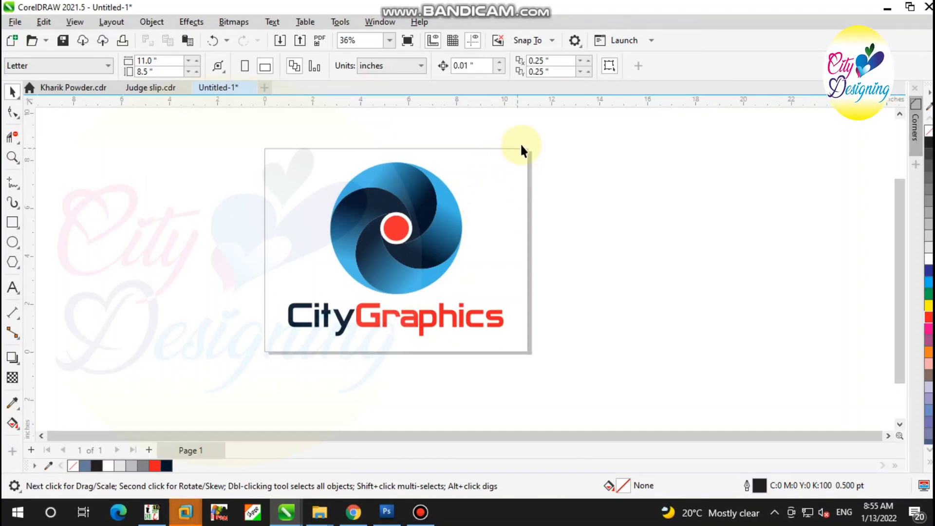
Examine the whole logo close up and in a full-screen preview
key("z")
left_click_drag(524, 152, 273, 344)
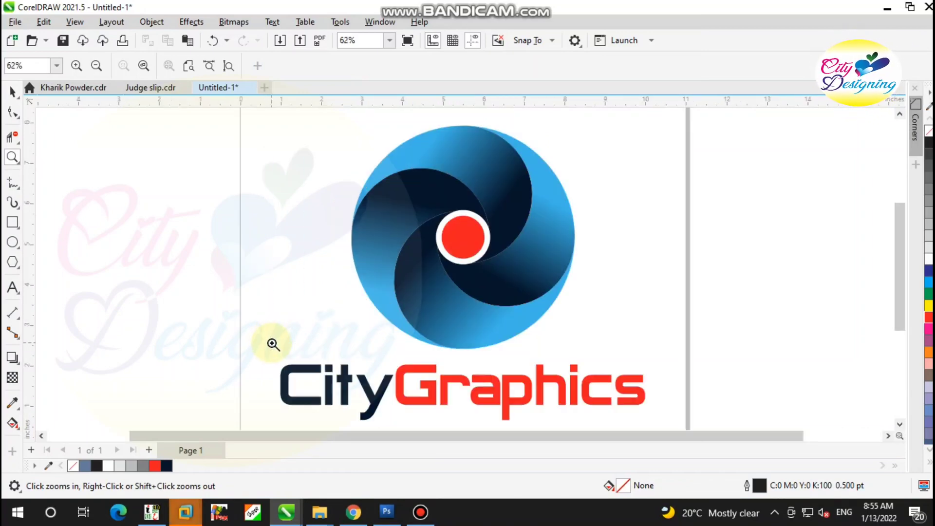
key("F9")
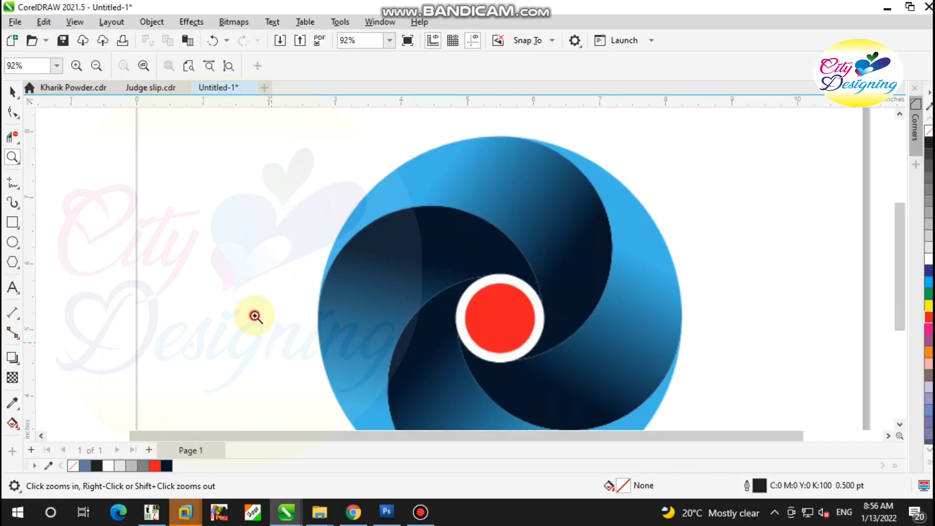
right_click(255, 316)
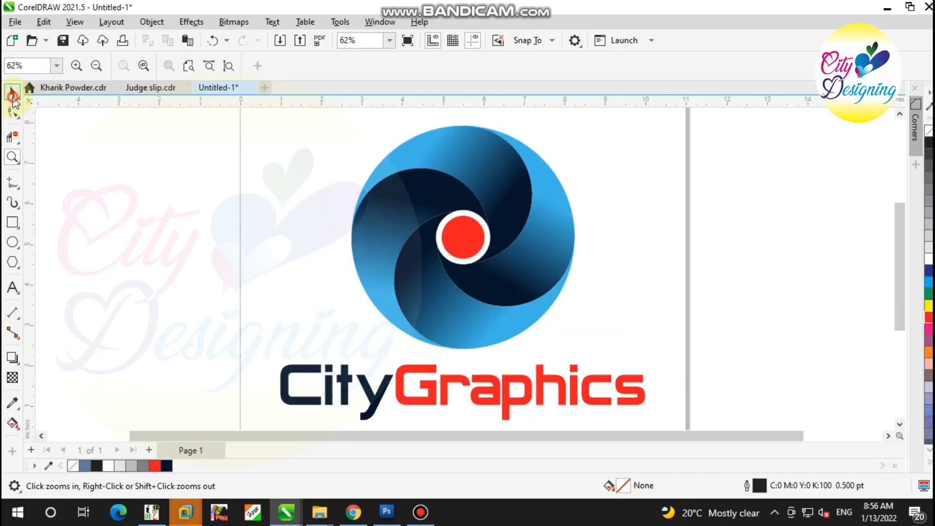
left_click(12, 92)
mouse_move(573, 7)
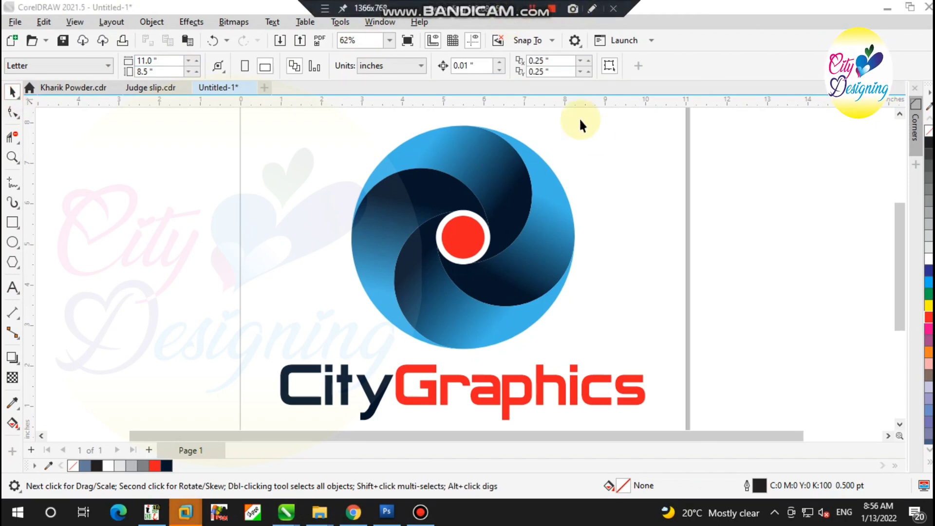
Copy the complete logo, taking the swirl group and the "CityGraphics" wordmark together
scroll(200, 210, "down", 1)
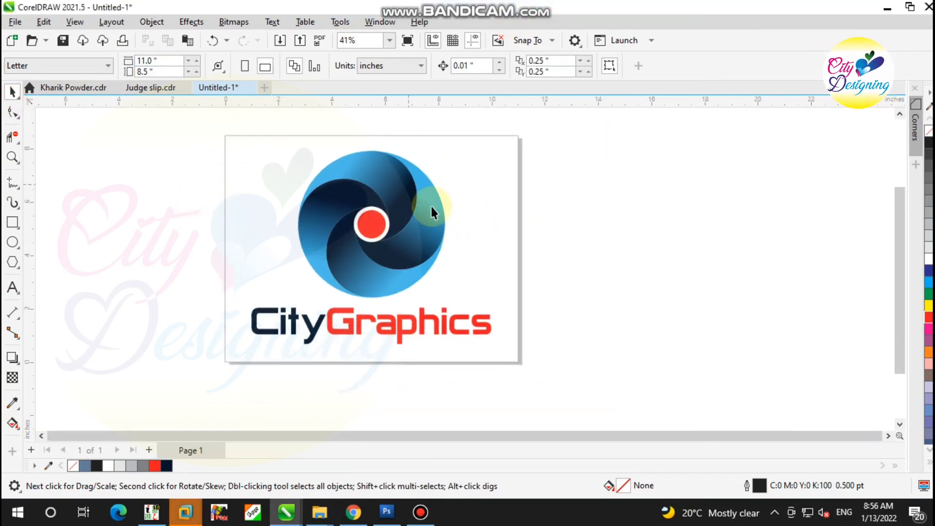
scroll(465, 178, "up", 1)
left_click_drag(533, 125, 162, 394)
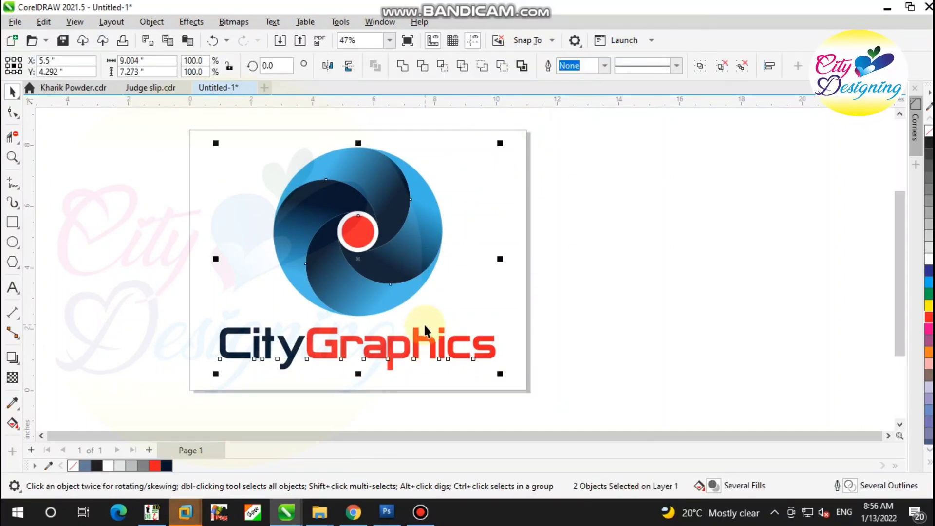
right_click(416, 271)
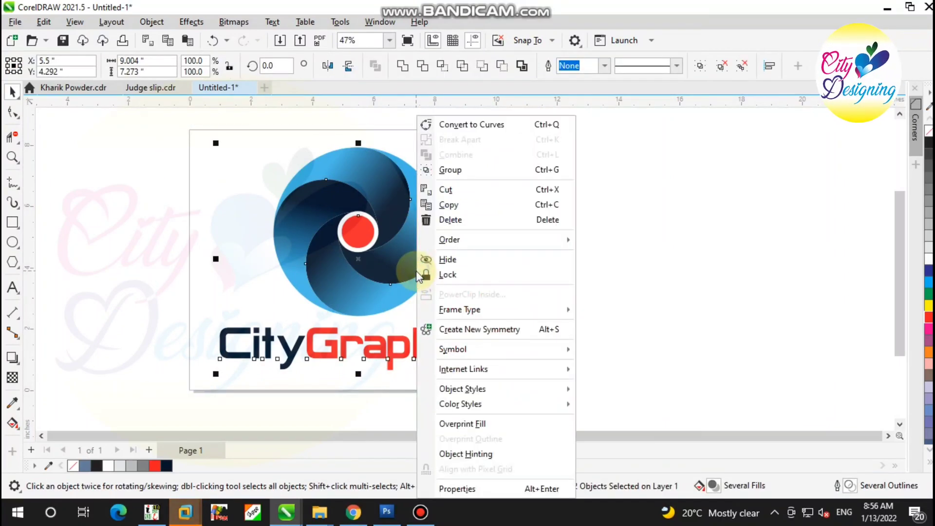
left_click(448, 205)
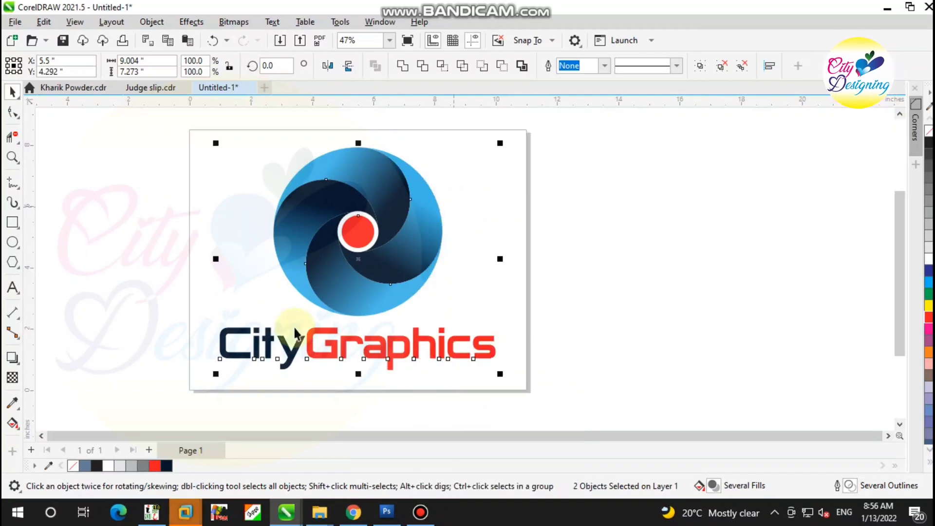
Add a second page after Page 1 and paste the copied logo onto it
left_click(260, 408)
left_click(149, 450)
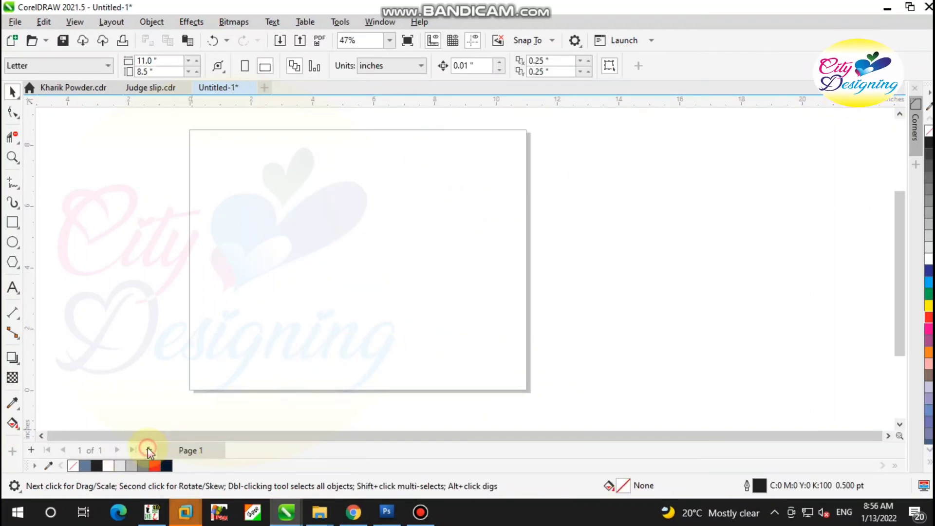
right_click(363, 196)
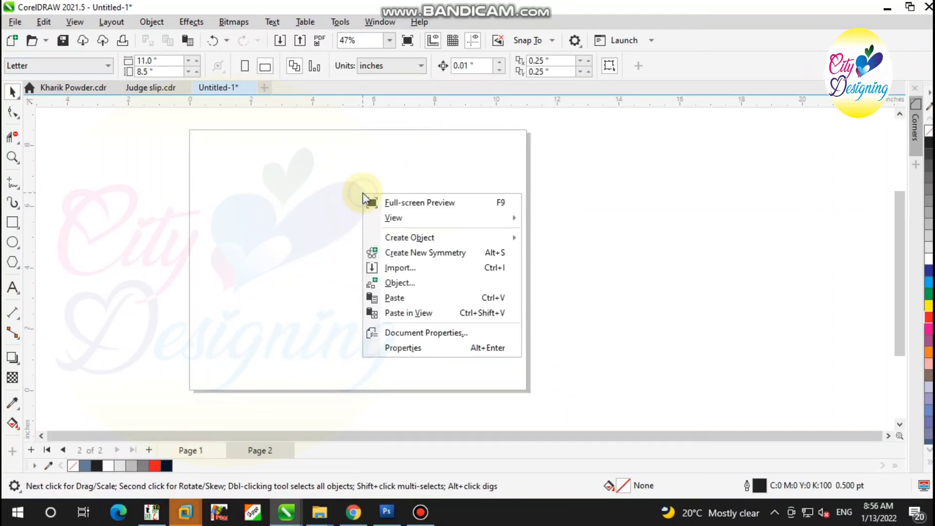
left_click(411, 297)
Ungroup the swirl on Page 2 so each blade can be edited separately, and deselect it
left_click(417, 256)
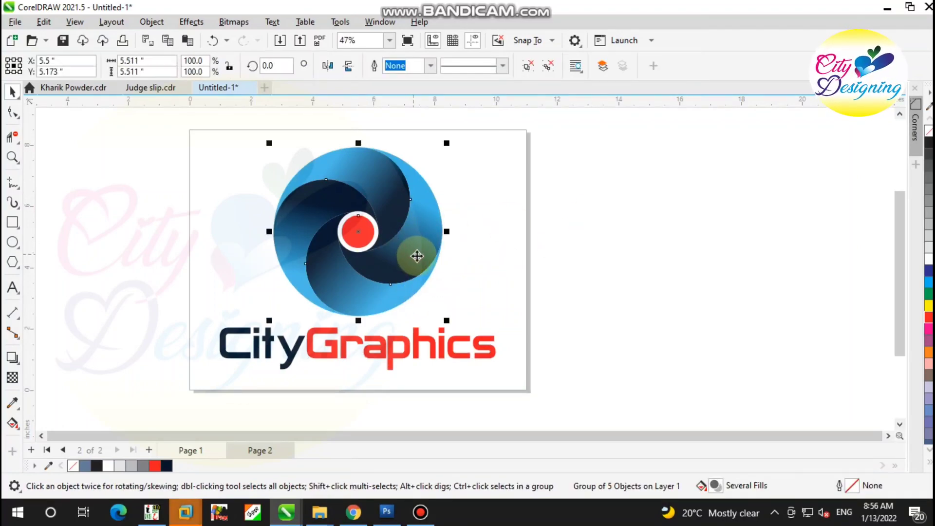
key("ctrl+u")
left_click(628, 246)
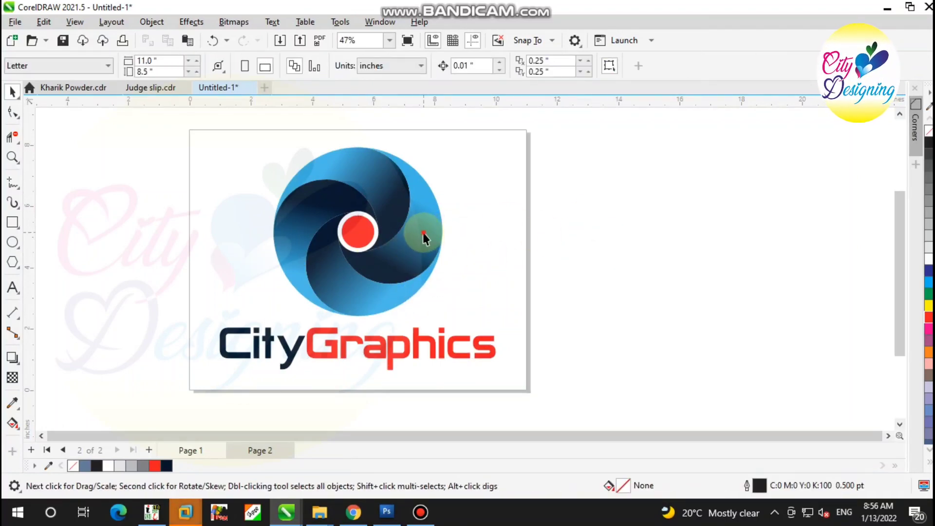
Change the light end of the right-hand blade's fountain fill to green (C:60 M:0 Y:75 K:0)
left_click(423, 233)
scroll(423, 208, "up", 1)
left_click(12, 422)
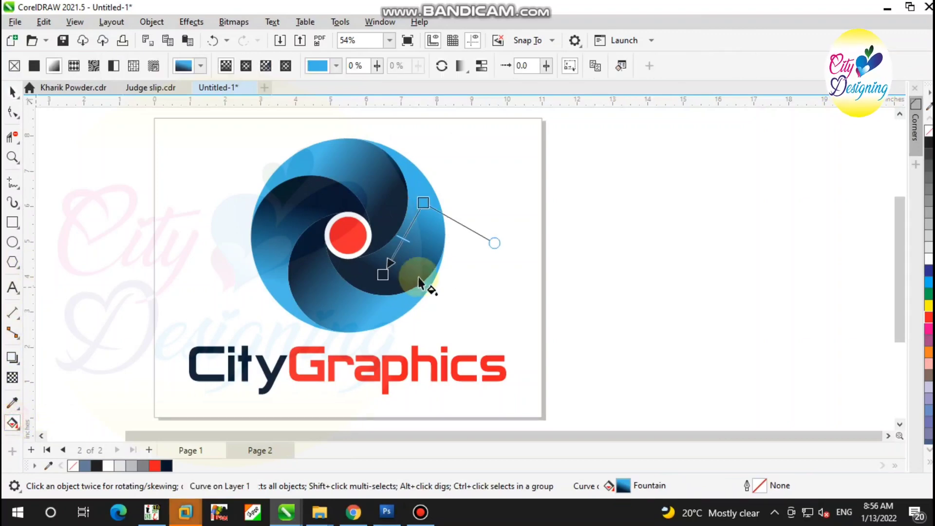
left_click_drag(419, 275, 421, 204)
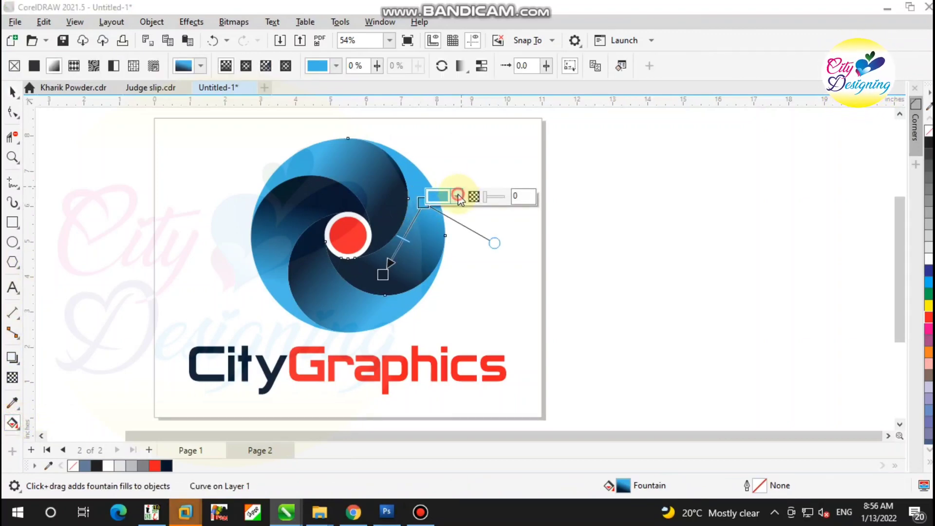
left_click(457, 196)
left_click(470, 362)
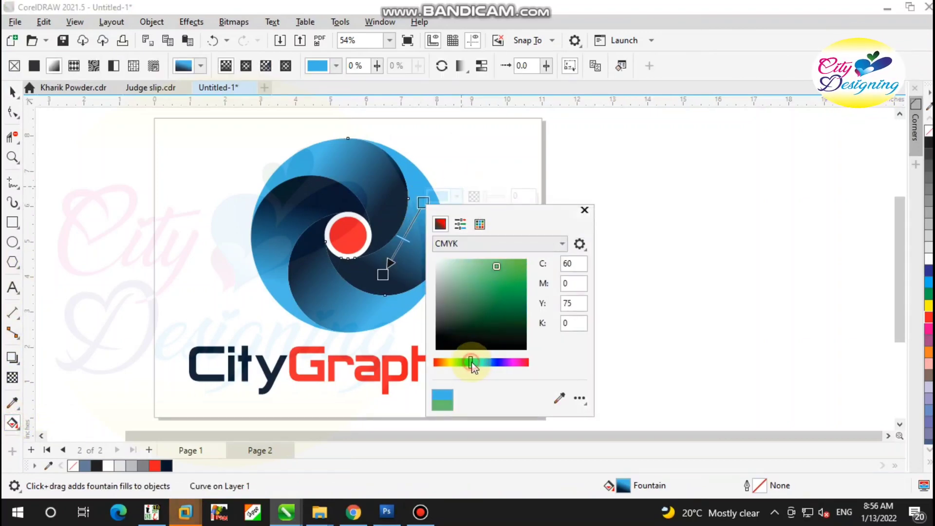
Change the dark end of the green blade's fountain fill to dark green (C:80 M:52 Y:84 K:71)
left_click(384, 275)
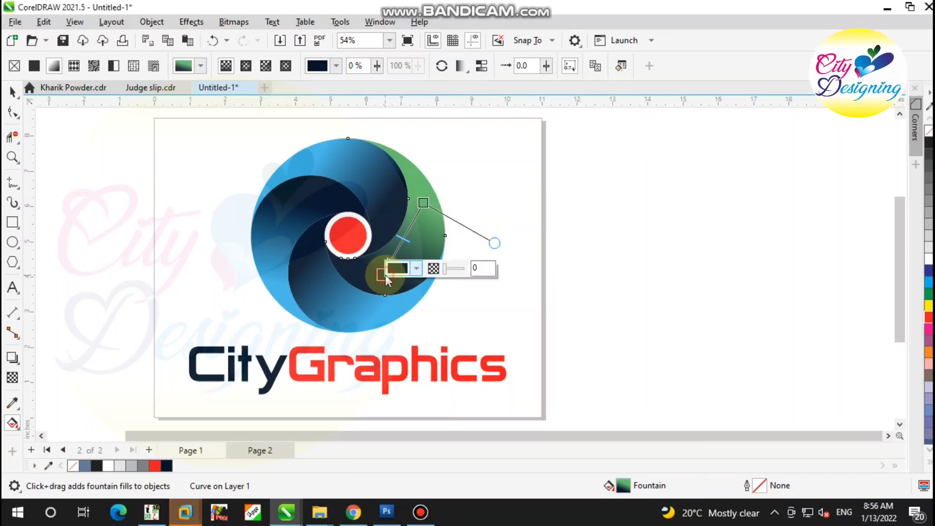
left_click(417, 269)
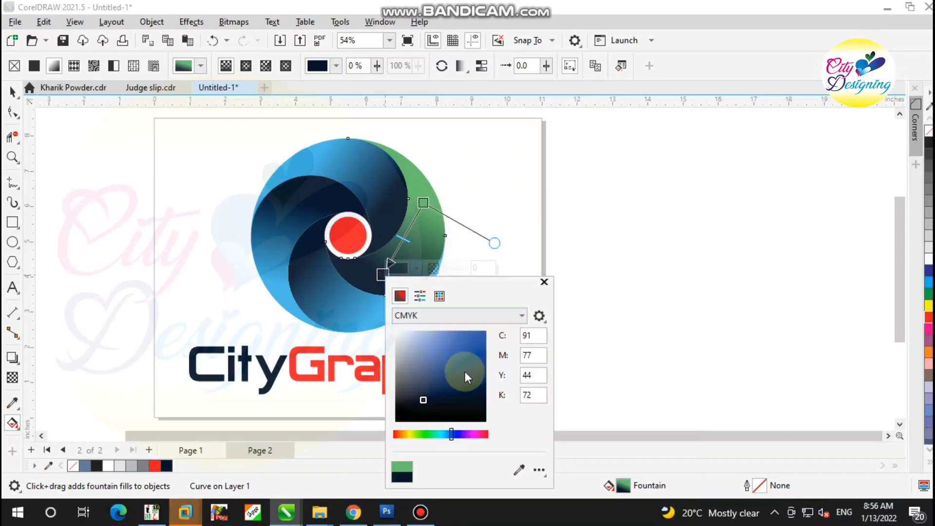
left_click(430, 436)
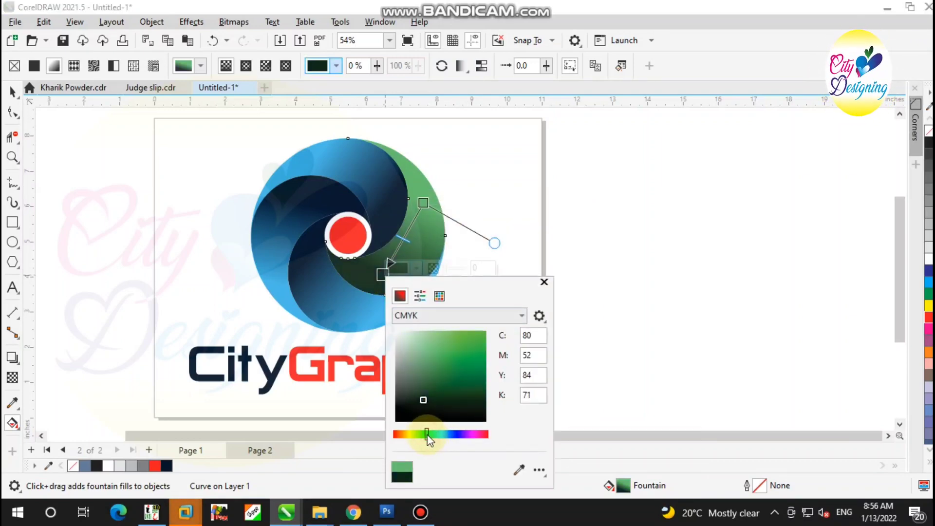
left_click(337, 299)
Change the light end of the bottom blade's fountain fill to yellow-green (C:24 M:0 Y:88 K:0)
left_click(336, 300)
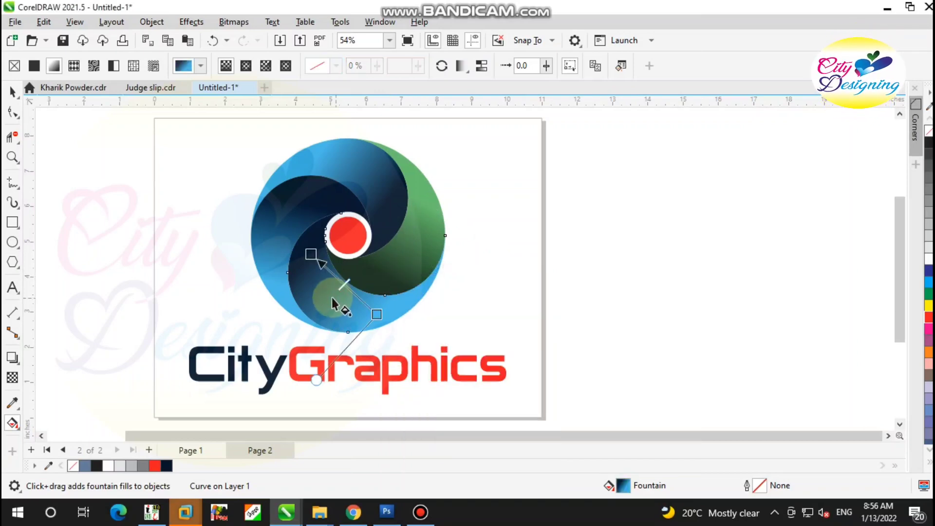
left_click(378, 315)
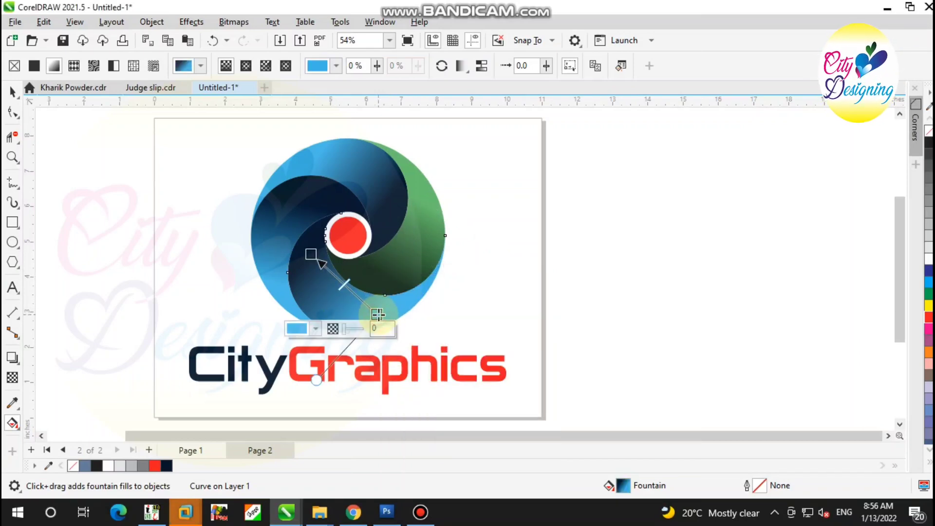
left_click(316, 329)
left_click(312, 265)
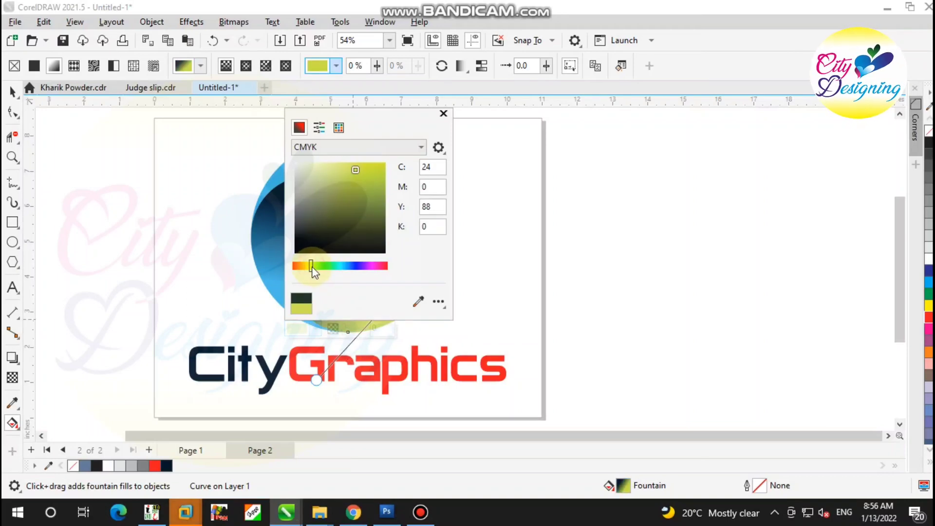
left_click(443, 114)
Change the dark end of the yellow-green blade's fountain fill to dark olive, about C:65 M:58 Y:87 K:68
scroll(345, 252, "up", 1)
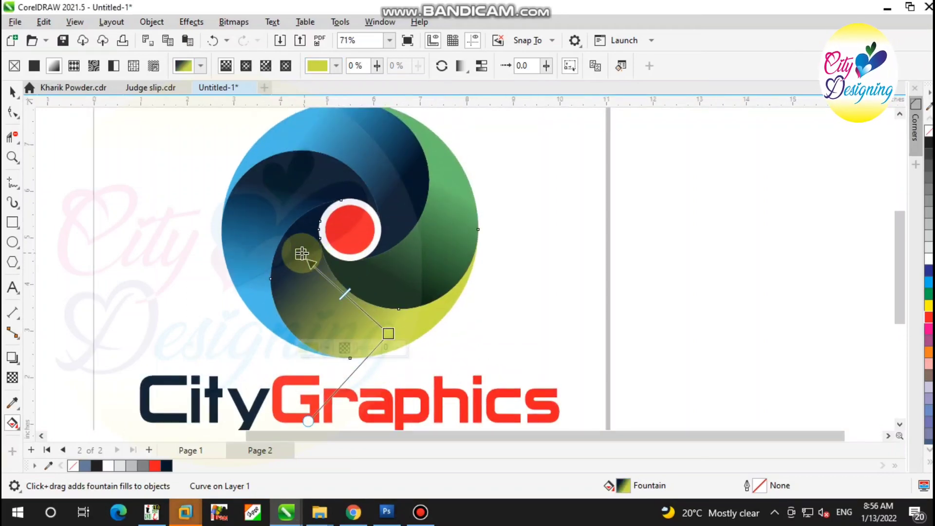
left_click(302, 255)
left_click(239, 268)
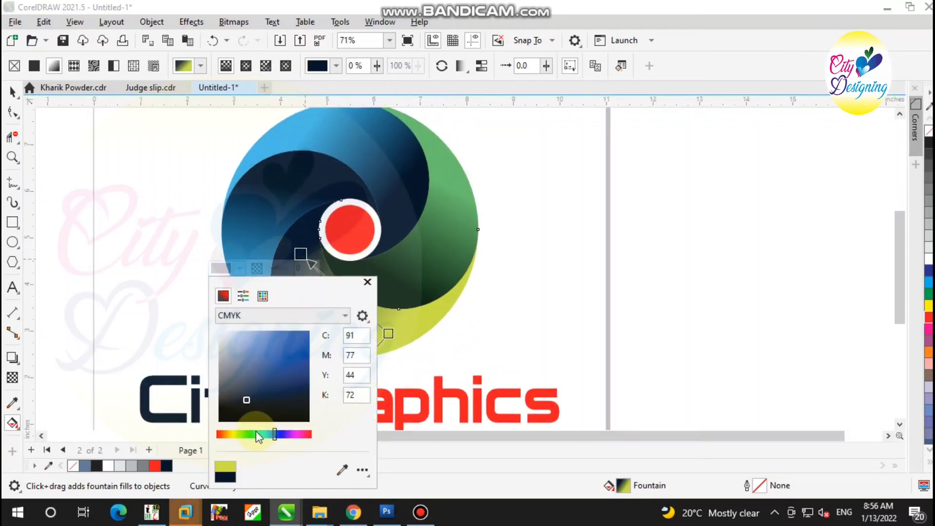
left_click(237, 434)
left_click(233, 436)
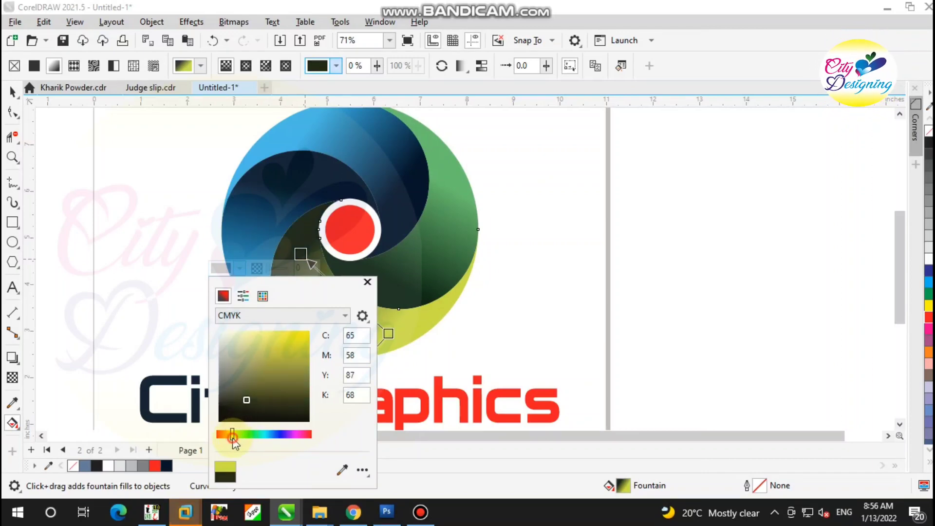
left_click(269, 213)
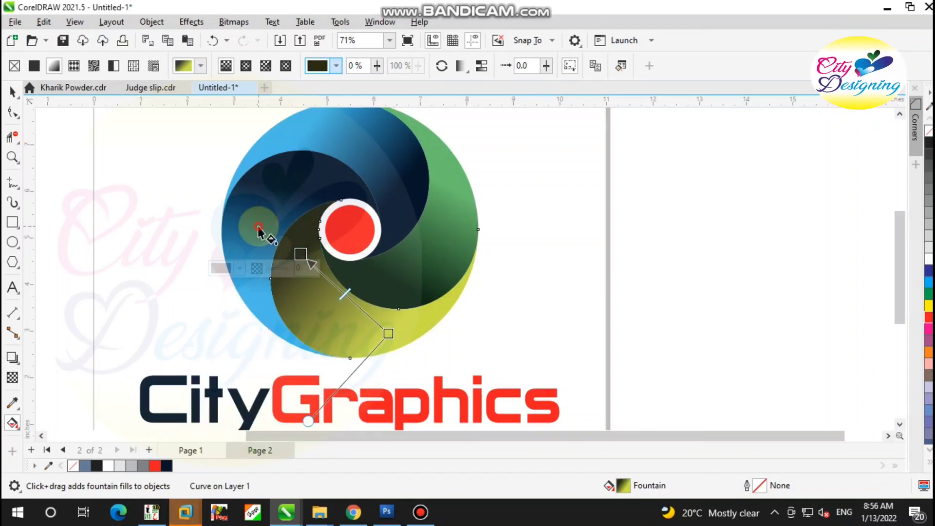
Change the dark end of the left-hand blade's fountain fill to dark red (C:55 M:77 Y:69 K:80)
left_click(258, 228)
left_click(277, 185)
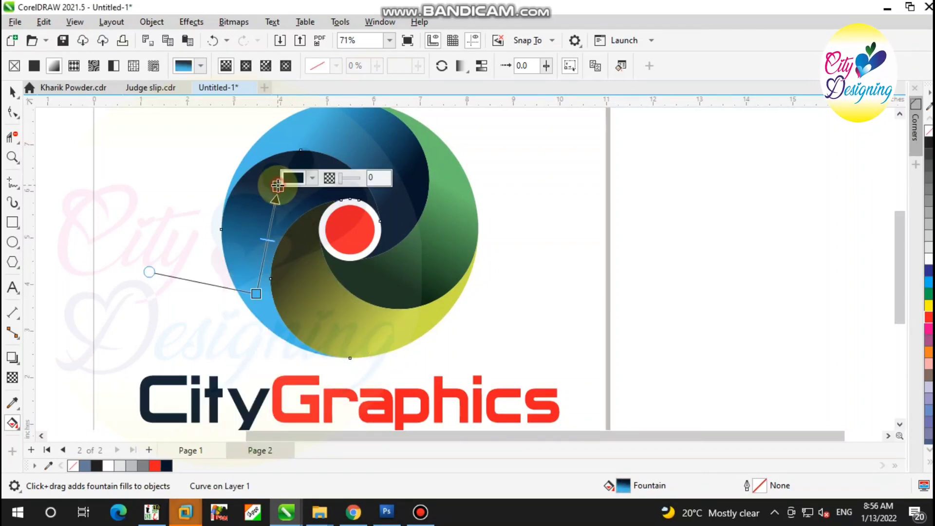
left_click(312, 179)
left_click(381, 345)
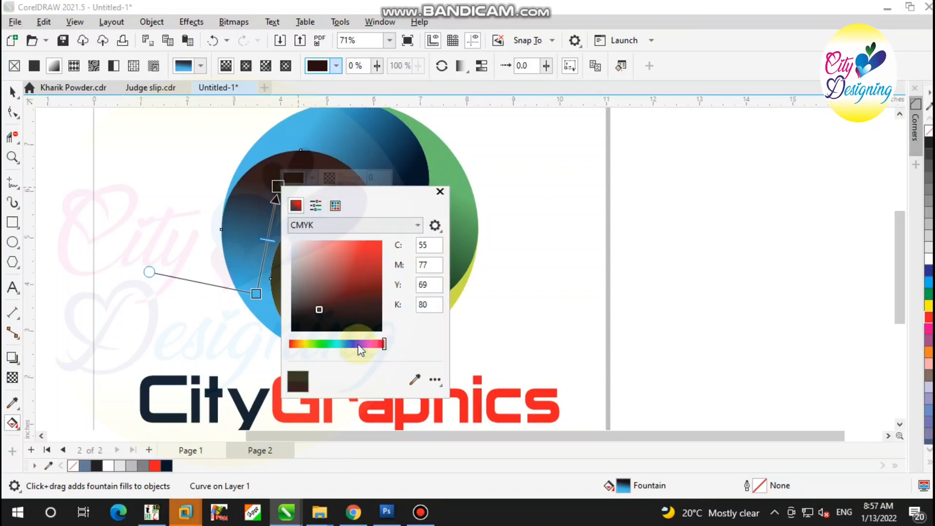
Change the light end of the left-hand blade's fountain fill to pure red (C:0 M:100 Y:100 K:0)
left_click(256, 294)
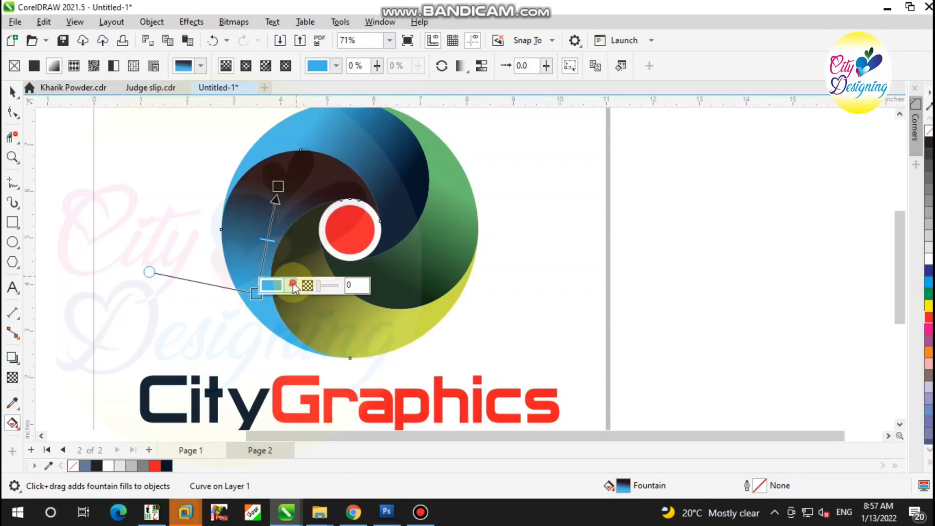
left_click(293, 284)
left_click_drag(349, 223, 373, 222)
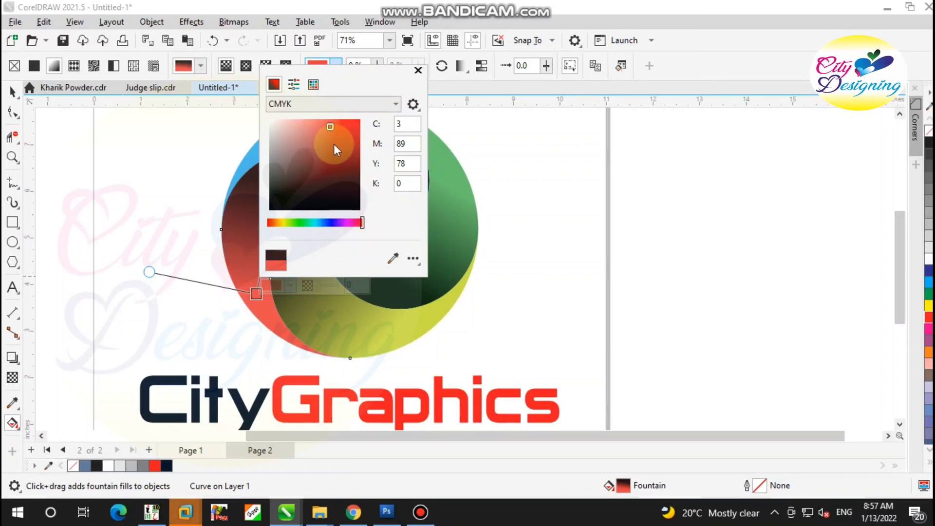
left_click_drag(340, 128, 370, 128)
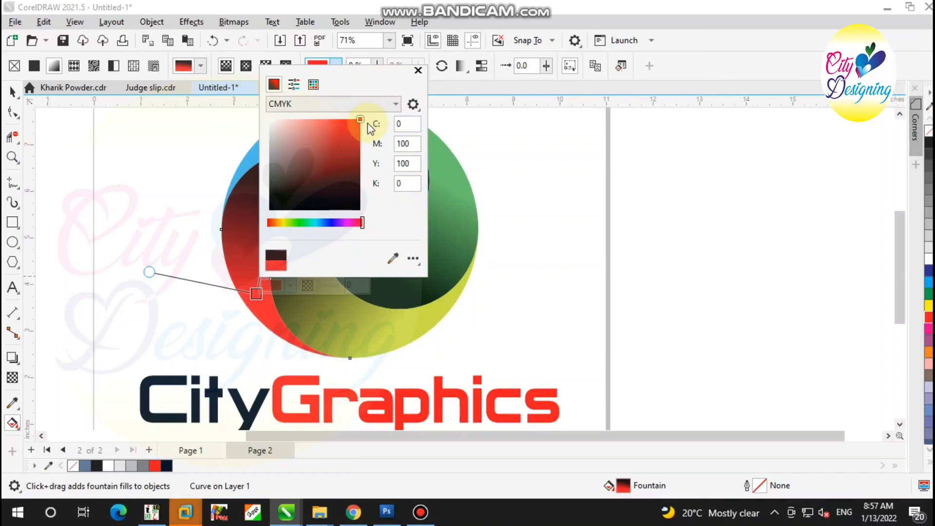
left_click(254, 153)
scroll(350, 244, "down", 1)
scroll(359, 154, "up", 1)
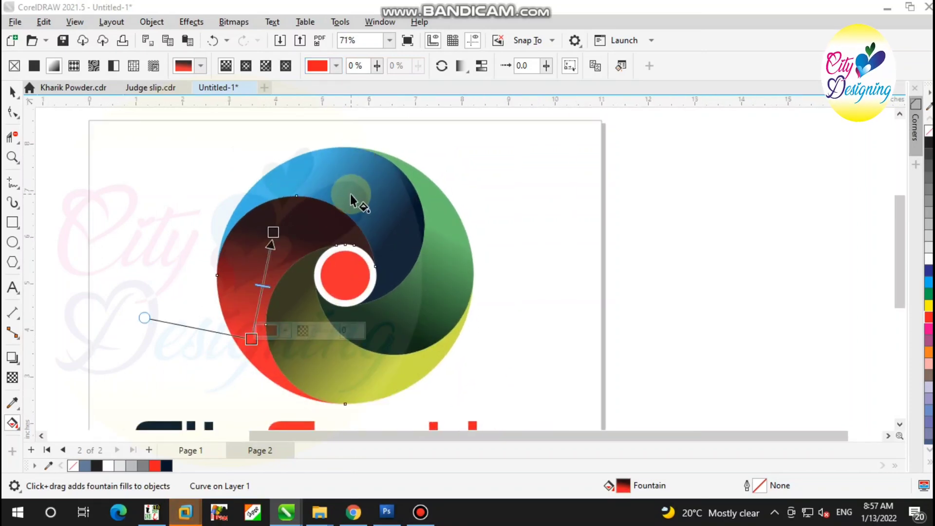